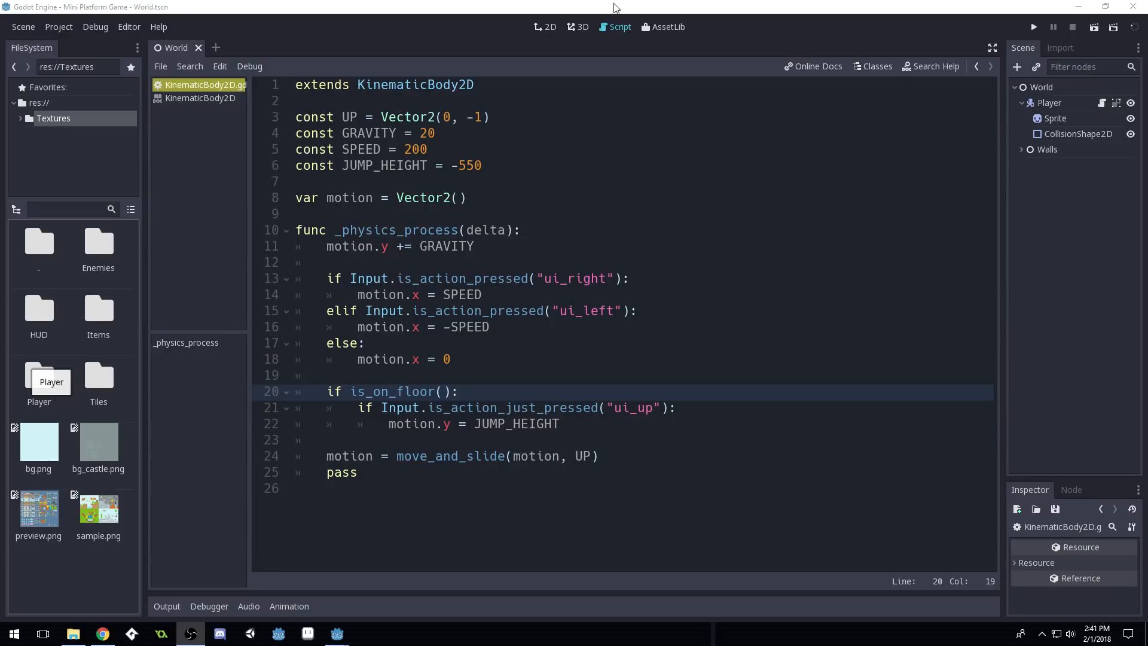
# Look over the player movement script, then select the World root node to see its properties
pyautogui.click(603, 231)
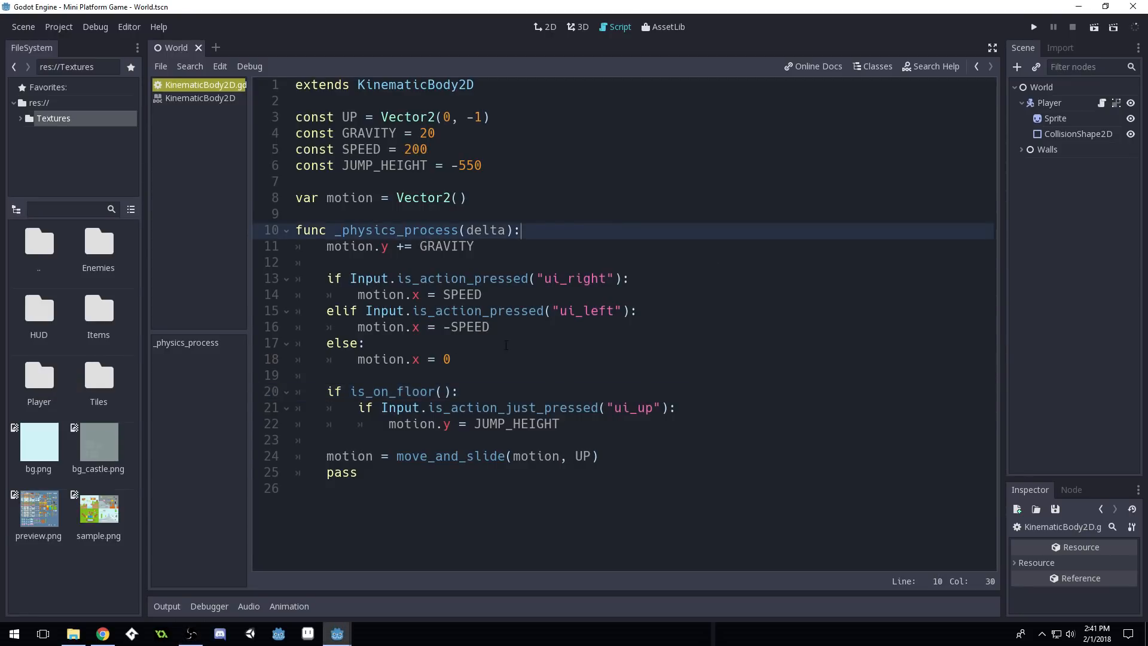
pyautogui.keyDown('ctrl'); pyautogui.scroll(-1, 542, 222); pyautogui.keyUp('ctrl')
pyautogui.press('Up')
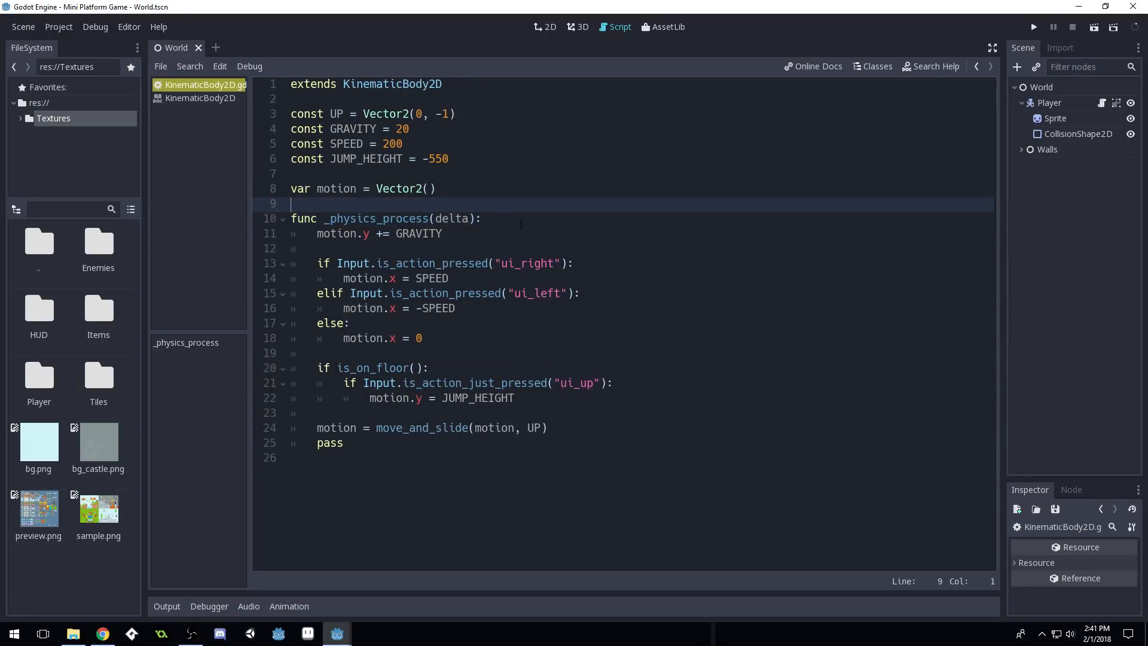
pyautogui.keyDown('ctrl'); pyautogui.scroll(2, 519, 226); pyautogui.keyUp('ctrl')
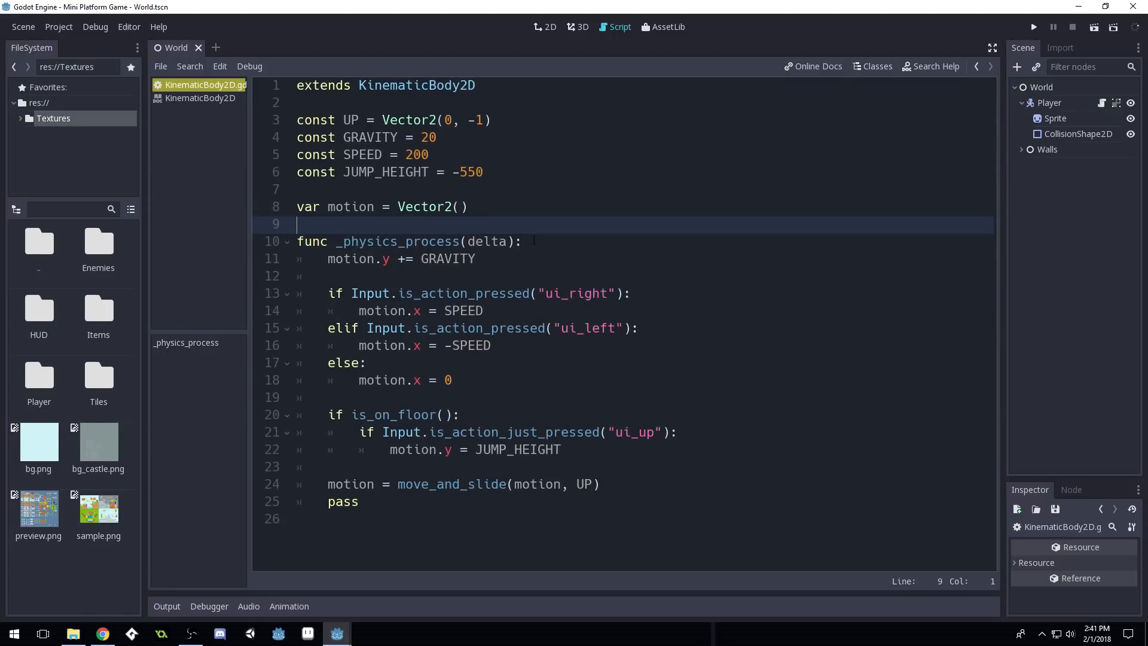
pyautogui.keyDown('ctrl'); pyautogui.scroll(-1, 538, 247); pyautogui.keyUp('ctrl')
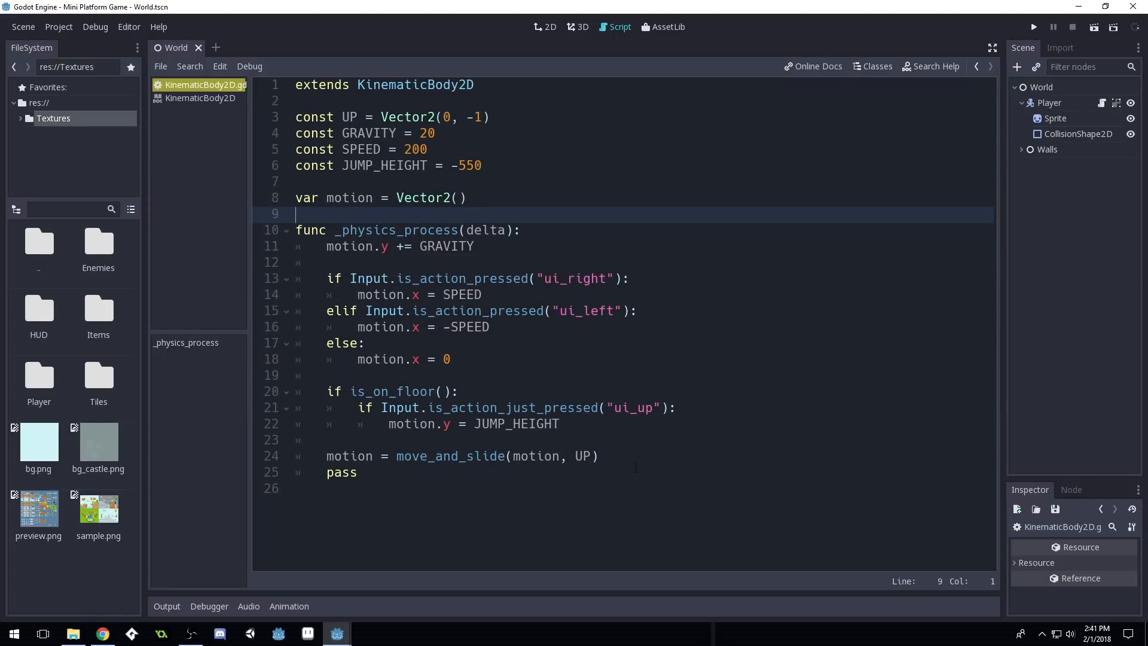
pyautogui.moveTo(424, 478); pyautogui.dragTo(289, 81)
pyautogui.click(556, 136)
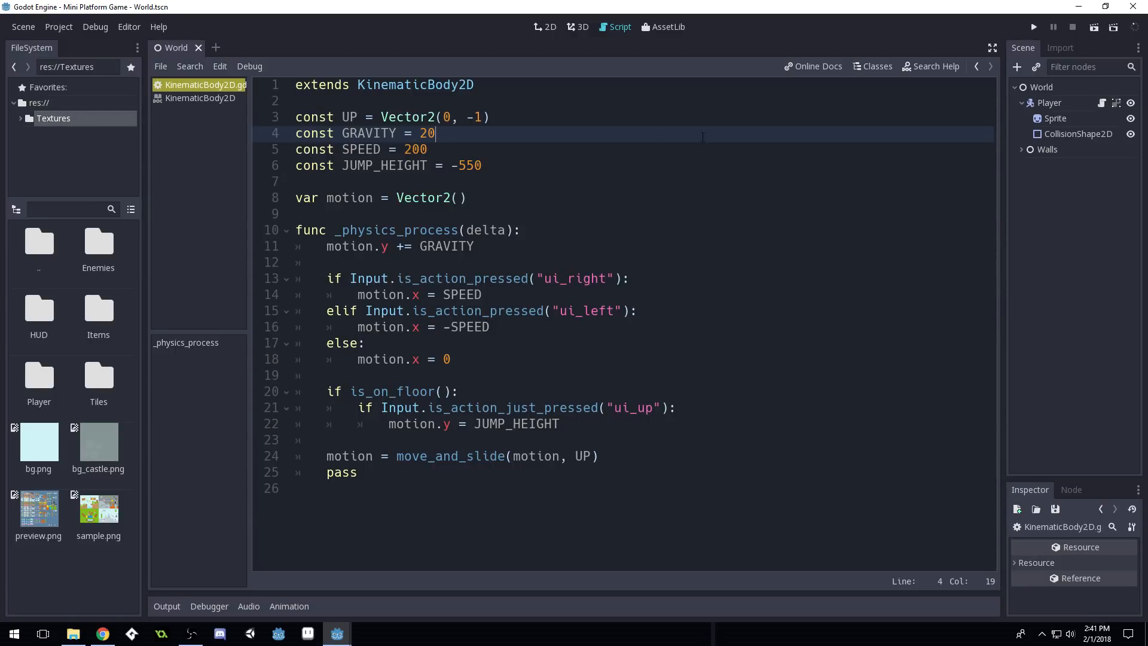
pyautogui.click(1053, 88)
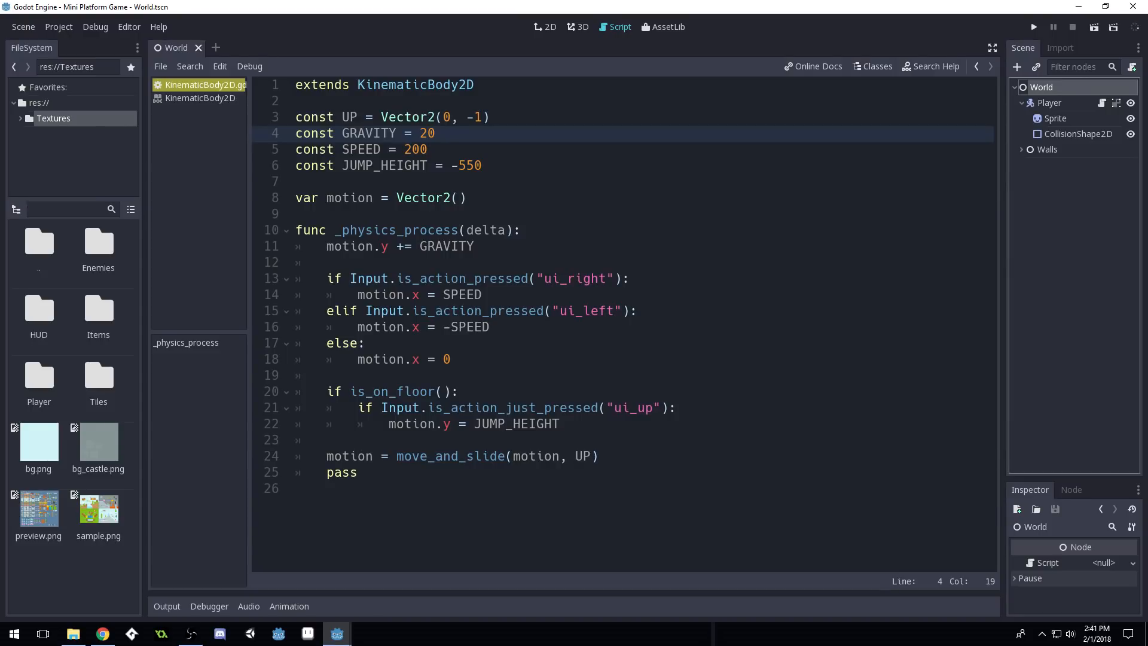
# Enlarge the first Platformer Art Deluxe spritesheet preview, close it, and minimize Chrome
pyautogui.moveTo(0, 106); pyautogui.dragTo(556, 1)
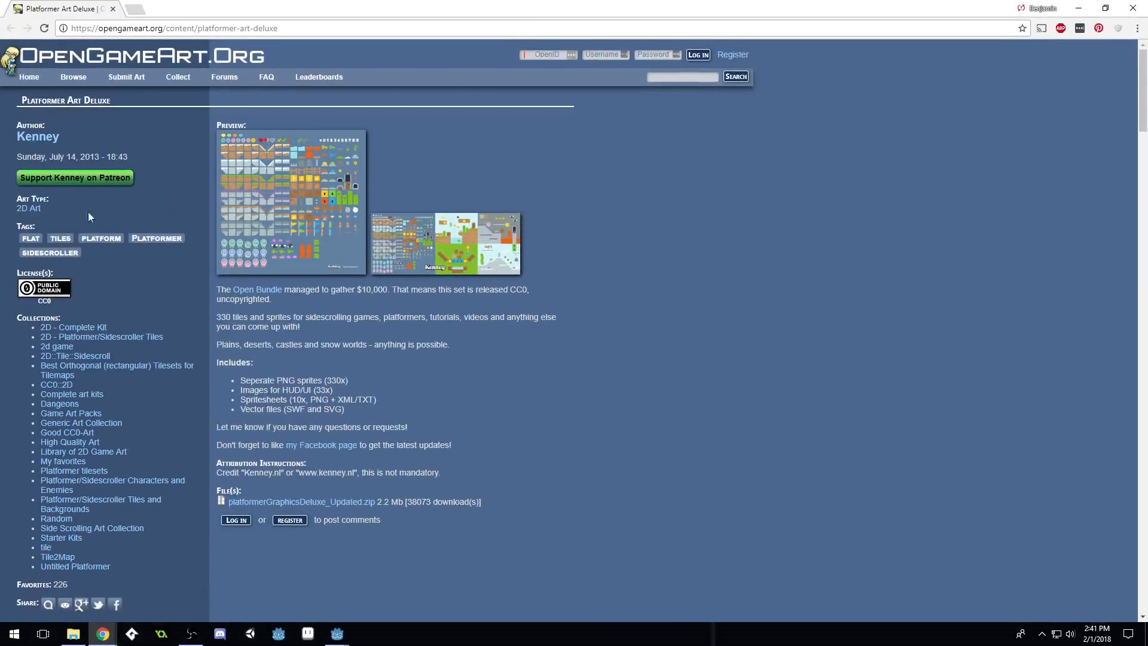
pyautogui.click(350, 221)
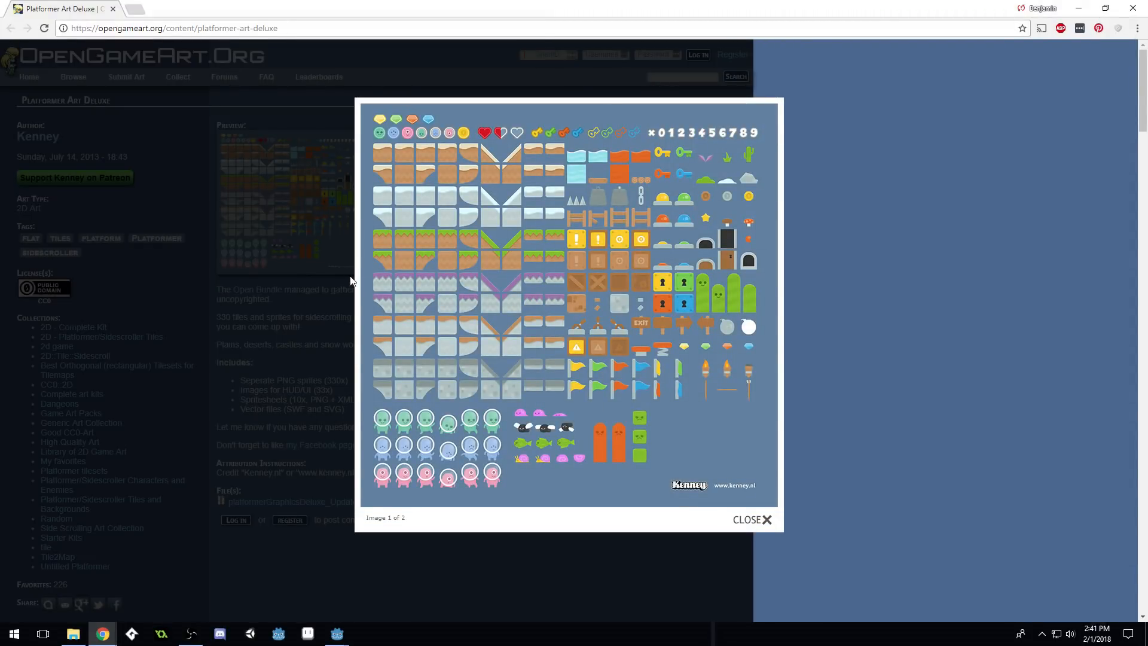
pyautogui.click(894, 333)
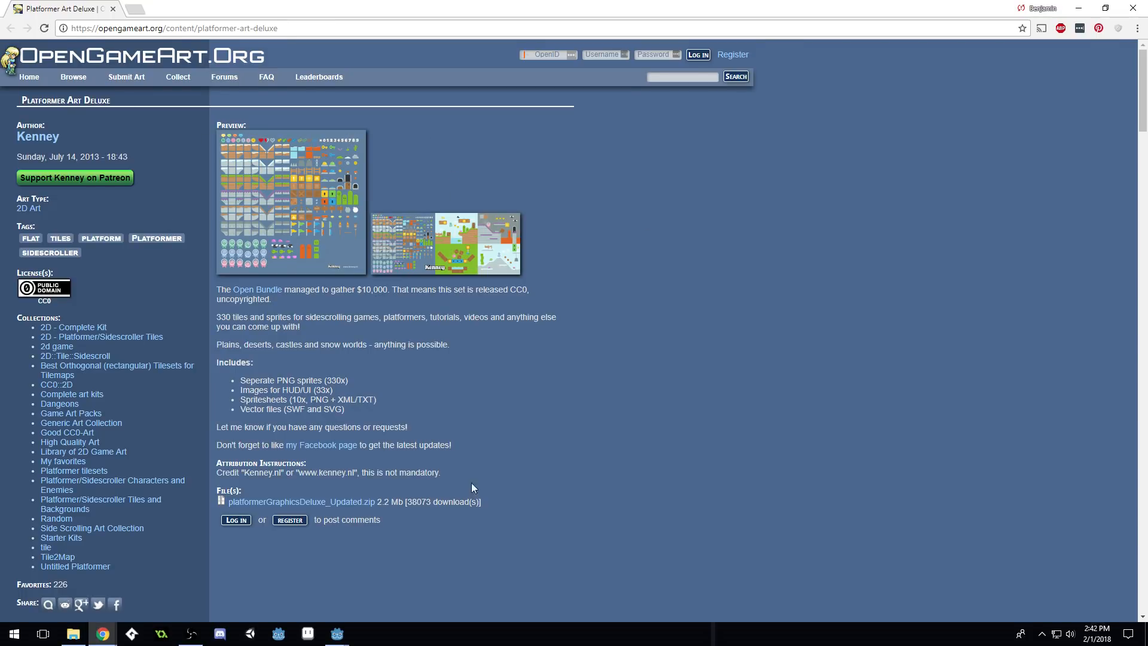
pyautogui.click(1082, 13)
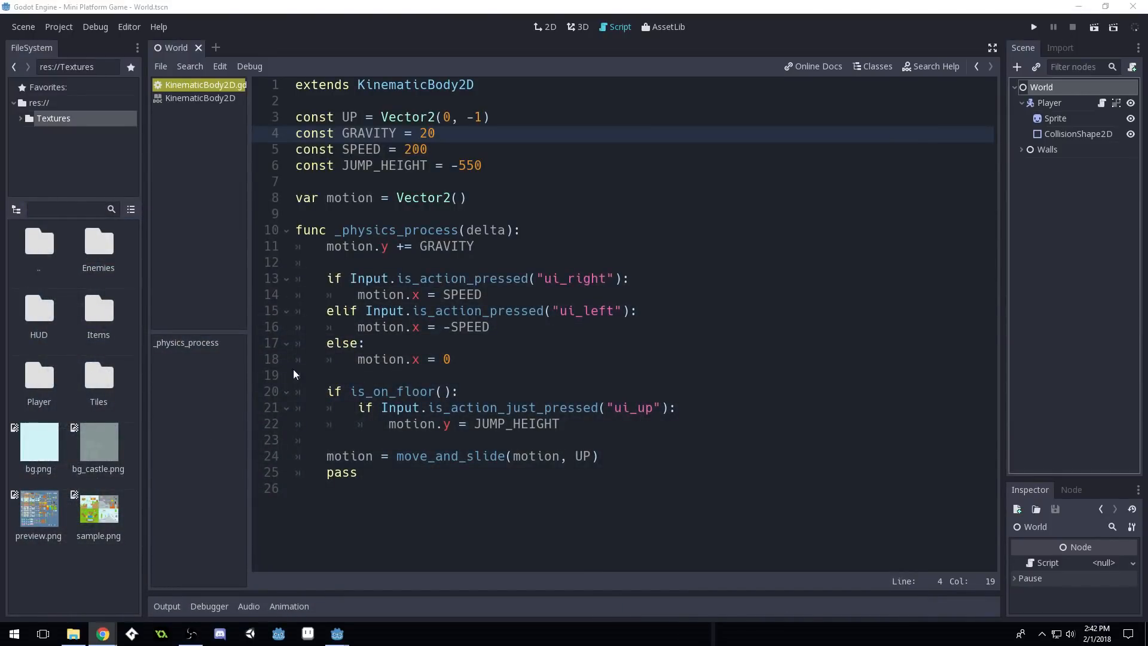
# Browse into Mini Platform Game > Textures in File Explorer, then close the window
pyautogui.click(38, 103)
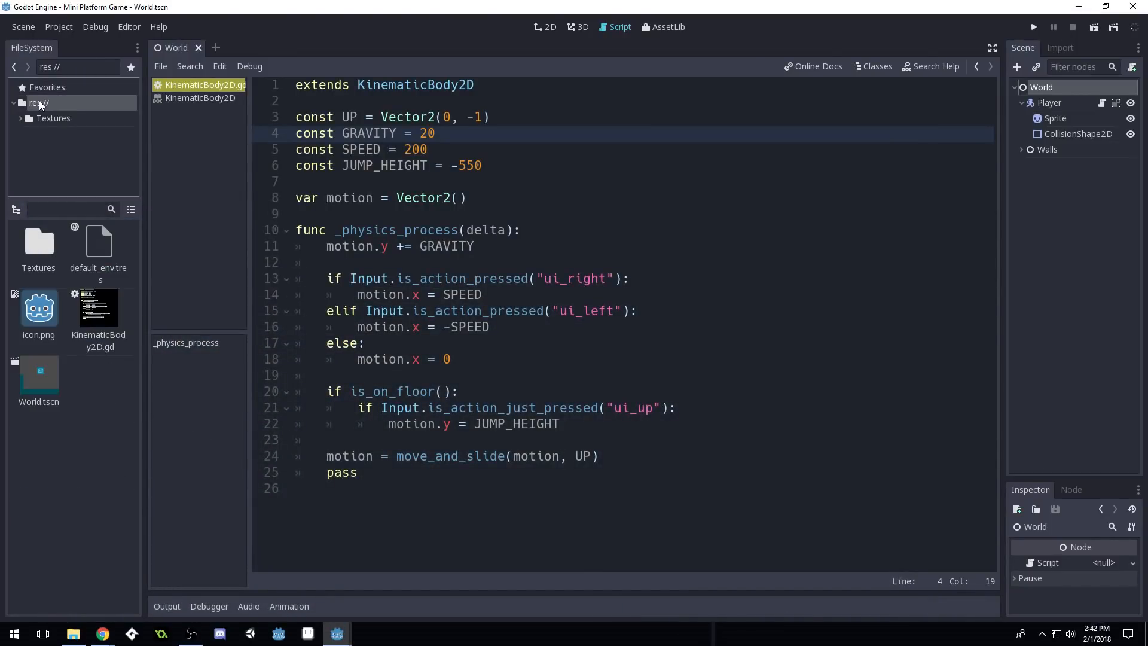
pyautogui.click(73, 633)
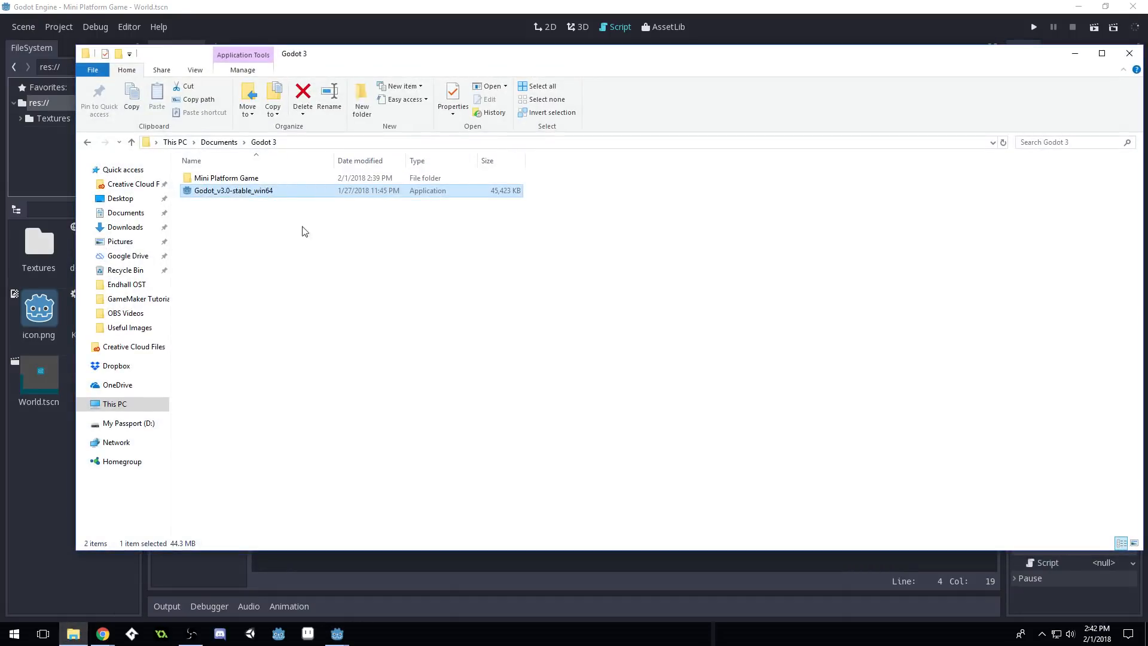
pyautogui.click(268, 144)
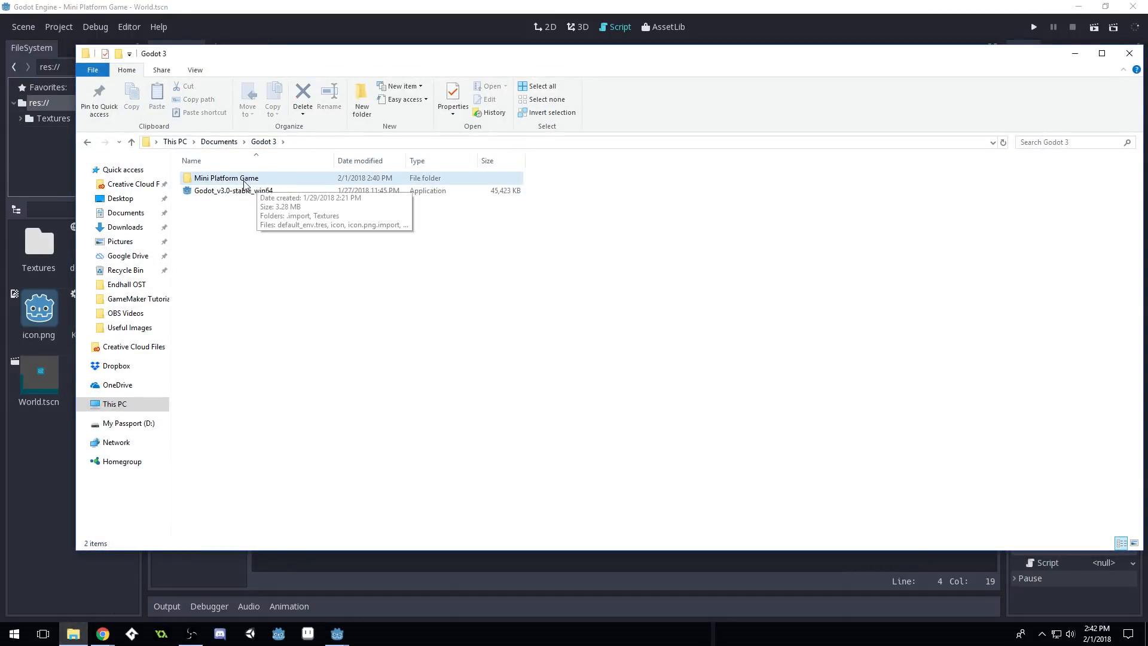
pyautogui.doubleClick(242, 181)
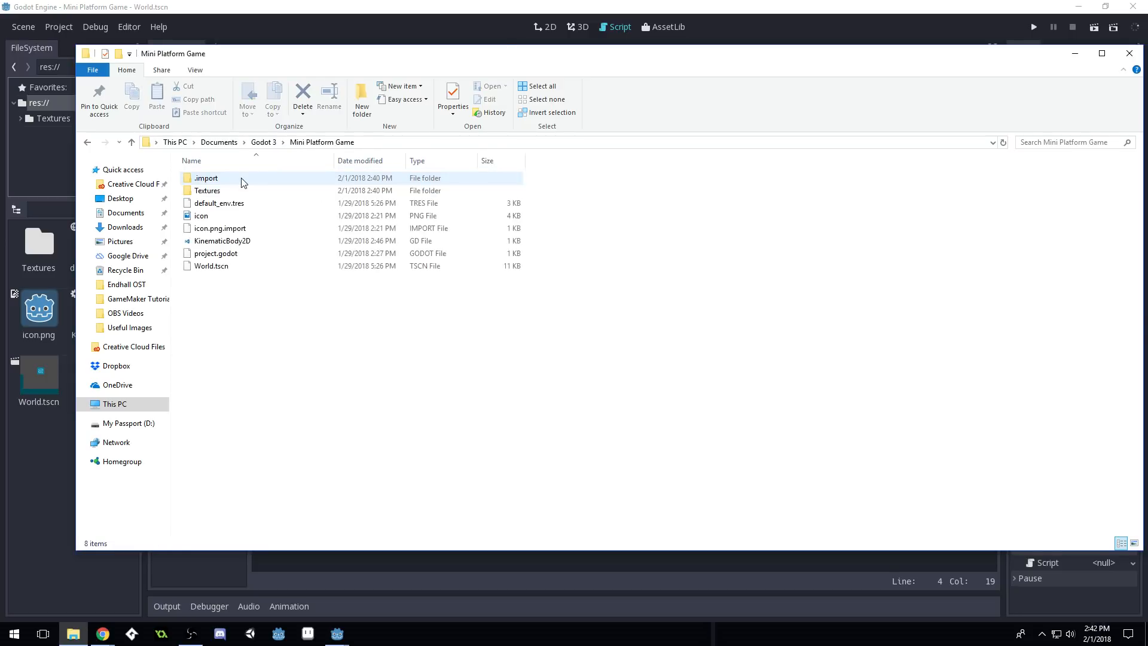
pyautogui.doubleClick(214, 191)
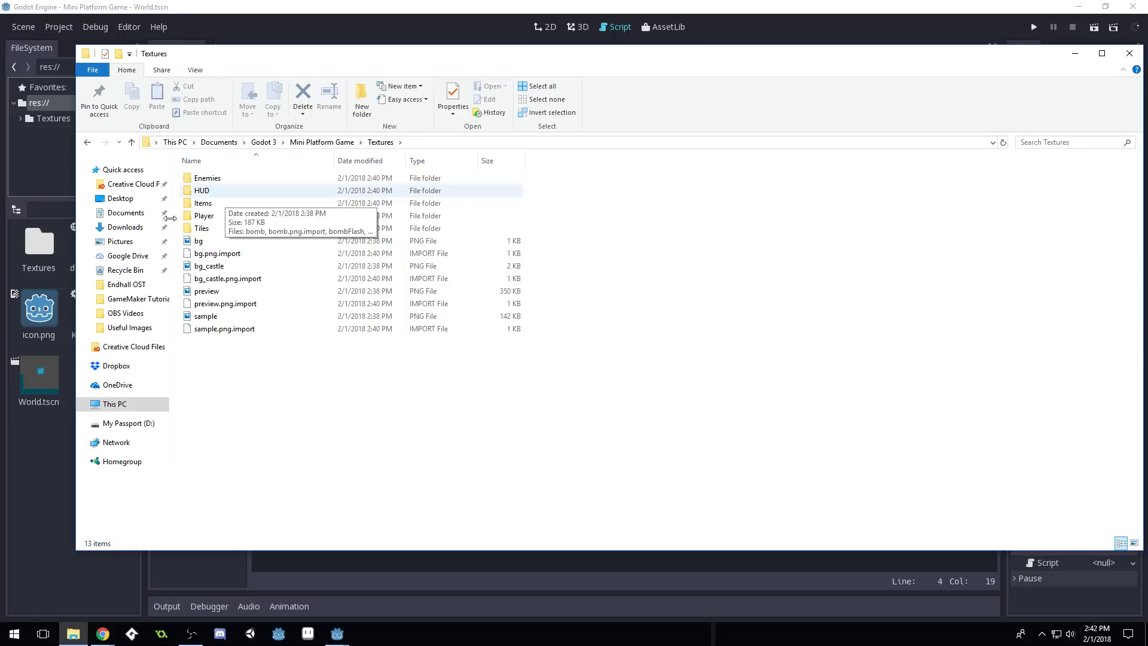
pyautogui.click(1128, 56)
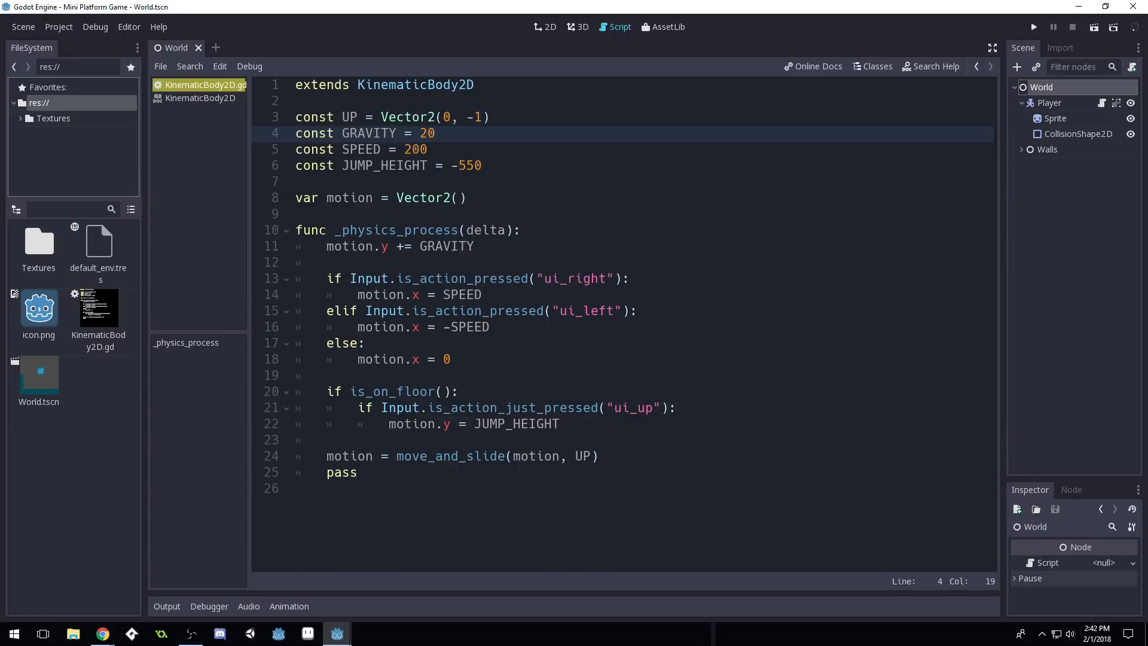
# Open Textures in the FileSystem dock and switch to the World scene's 2D view
pyautogui.doubleClick(40, 251)
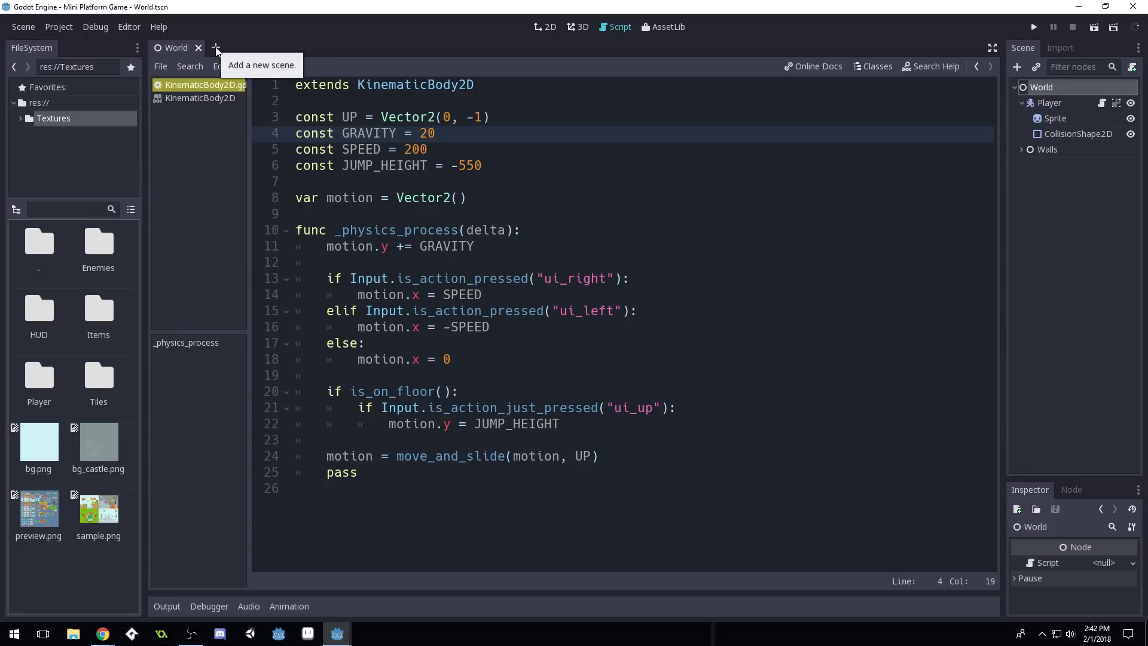
pyautogui.click(542, 26)
pyautogui.scroll(-2, 578, 363)
pyautogui.scroll(1, 578, 362)
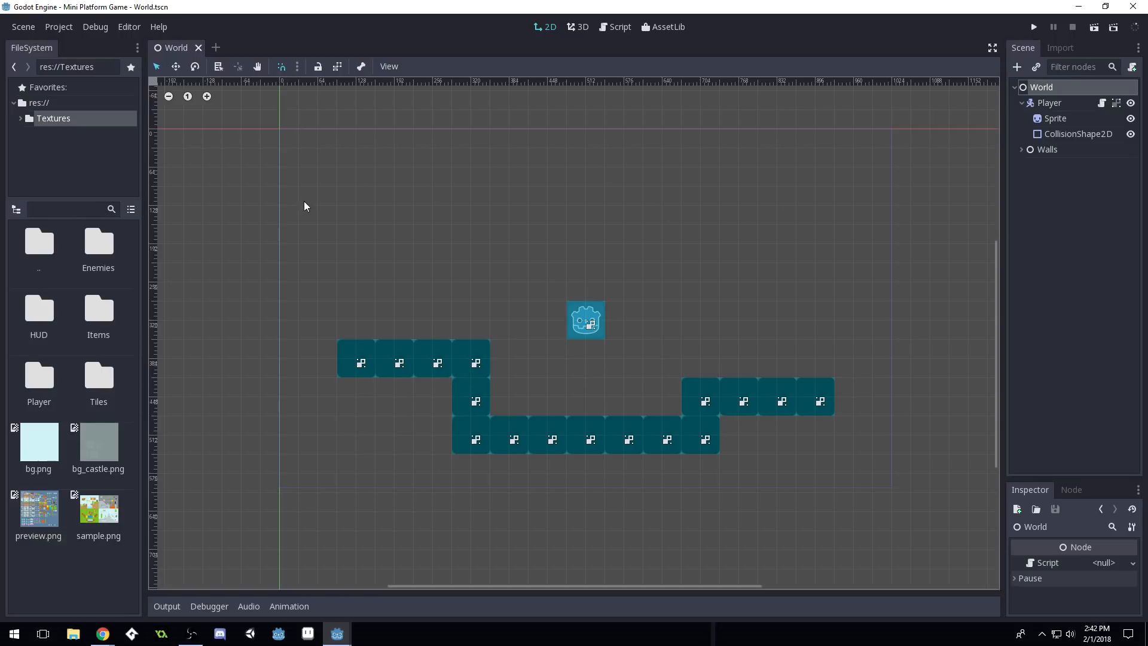
# Start a new scene with a plain Node root renamed GroundTiles
pyautogui.click(216, 46)
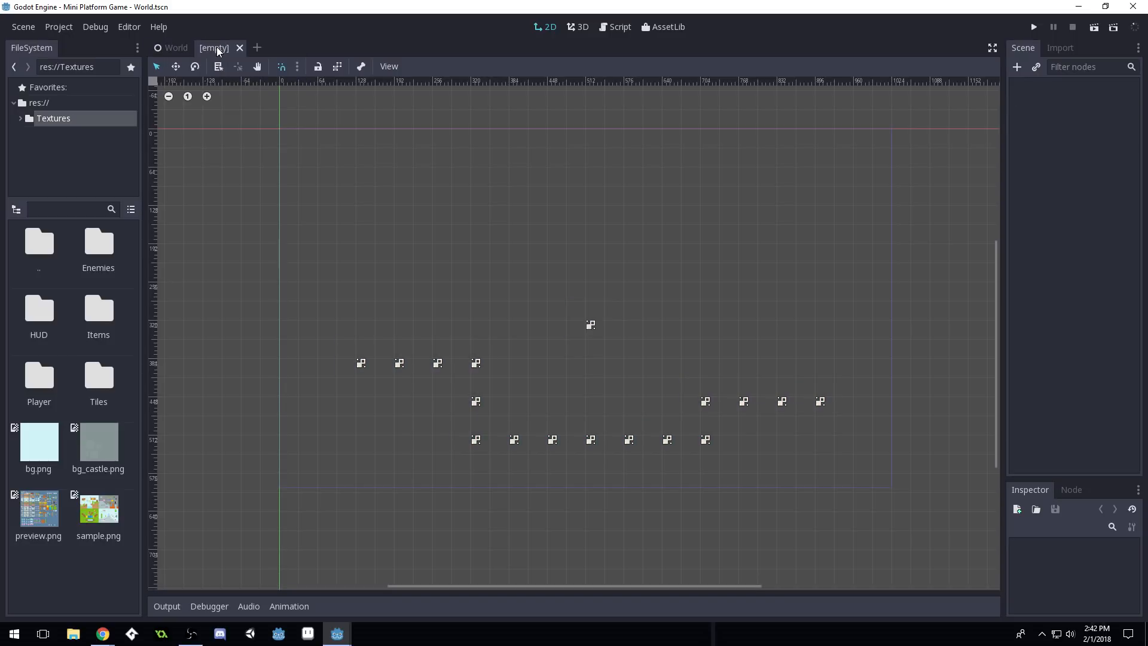
pyautogui.scroll(-2, 563, 295)
pyautogui.scroll(3, 569, 308)
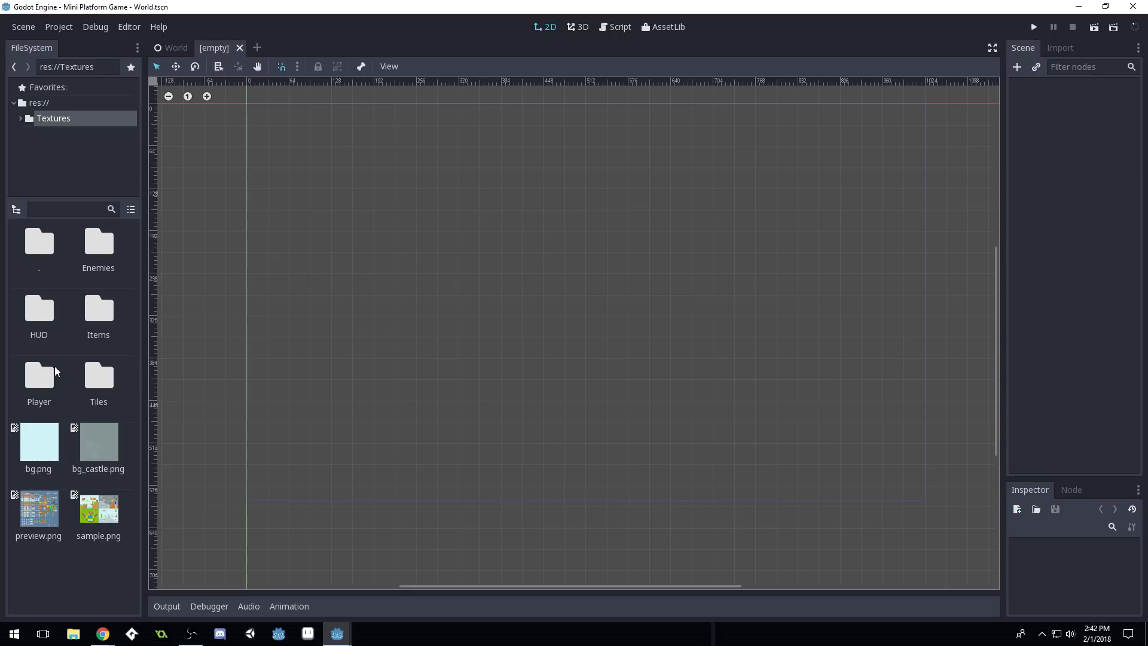
pyautogui.click(1017, 66)
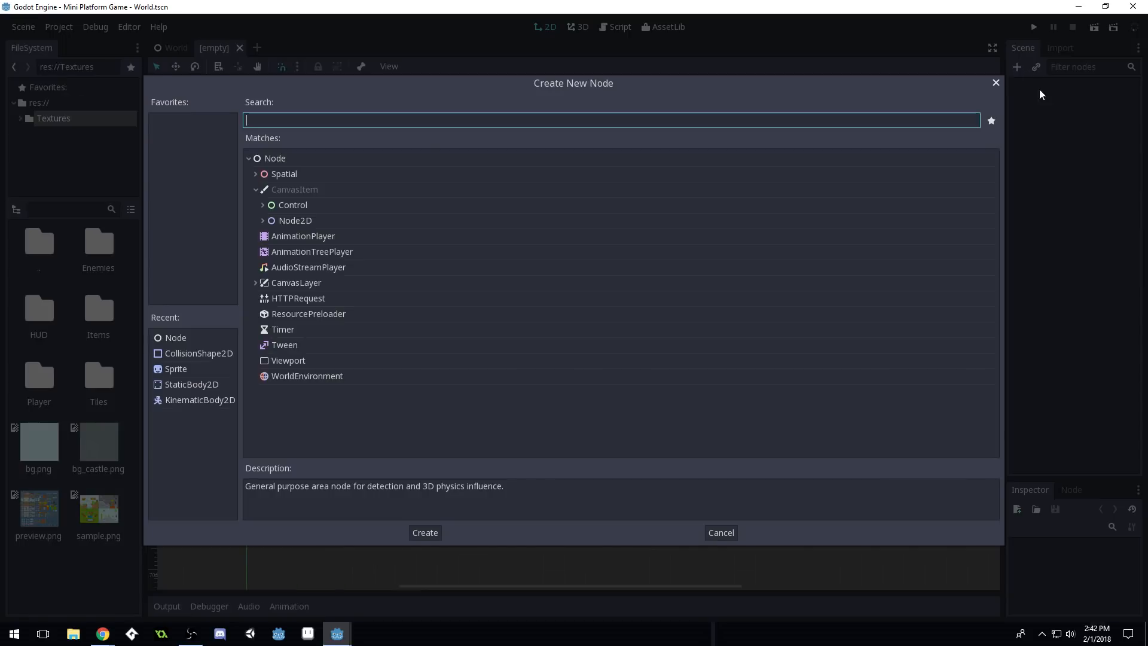
pyautogui.doubleClick(272, 159)
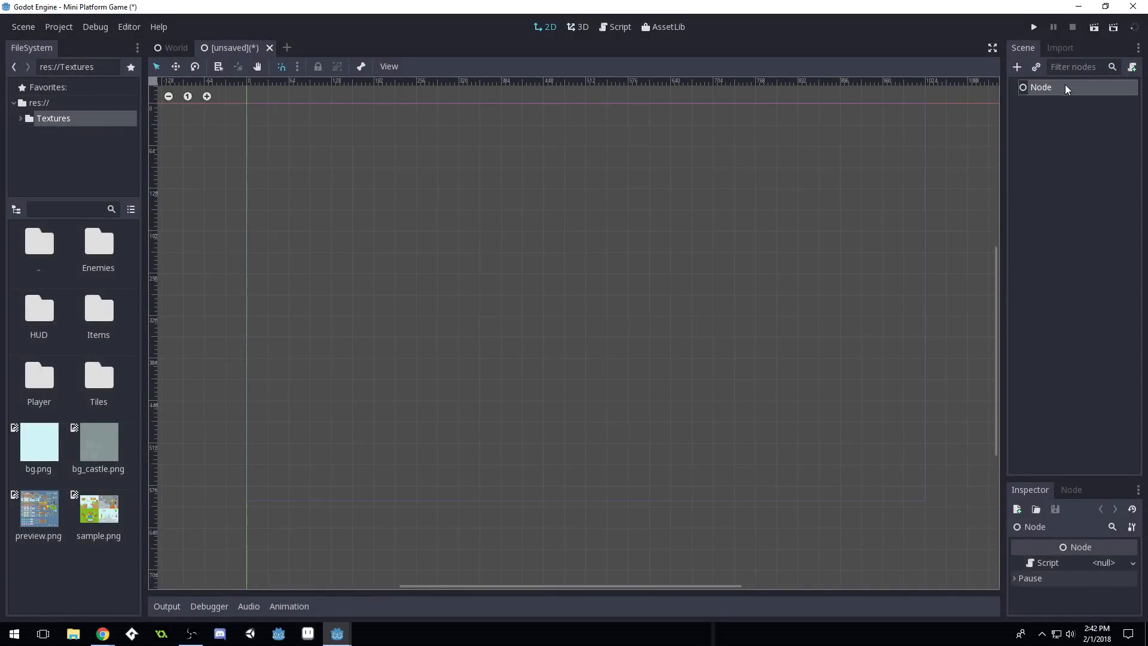
pyautogui.doubleClick(1064, 90)
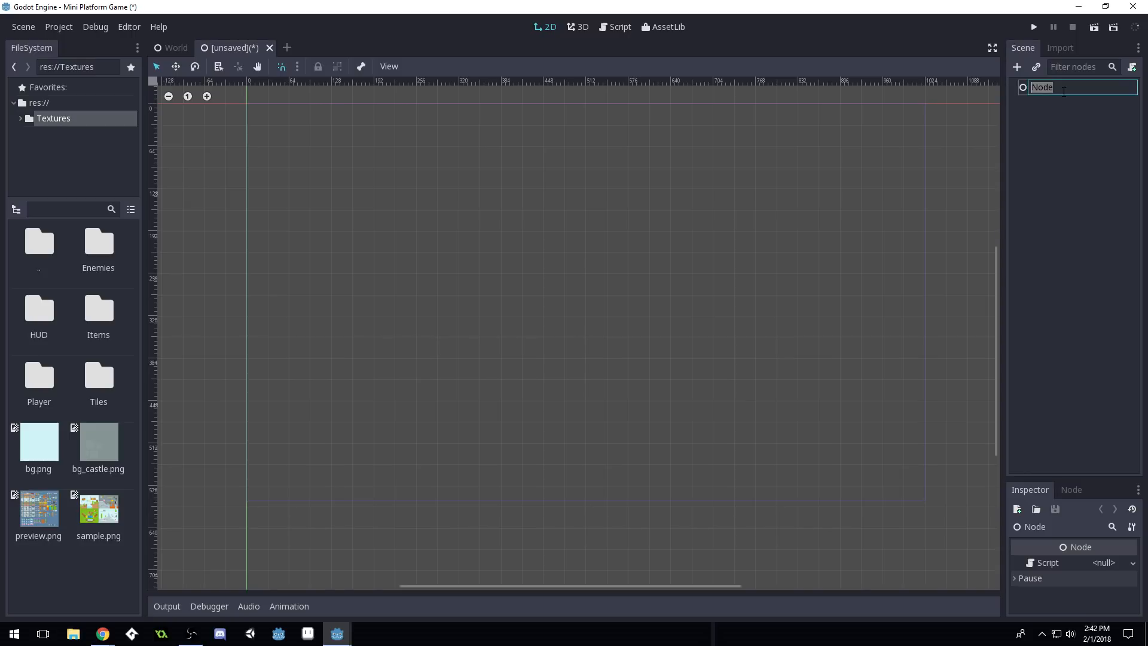
pyautogui.click(1081, 92)
pyautogui.press('BackSpace')
pyautogui.press('BackSpace')
pyautogui.press('BackSpace')
pyautogui.press('BackSpace')
pyautogui.write('TileSet')
pyautogui.press('BackSpace')
pyautogui.press('BackSpace')
pyautogui.write('GroundTiles')
pyautogui.press('Return')
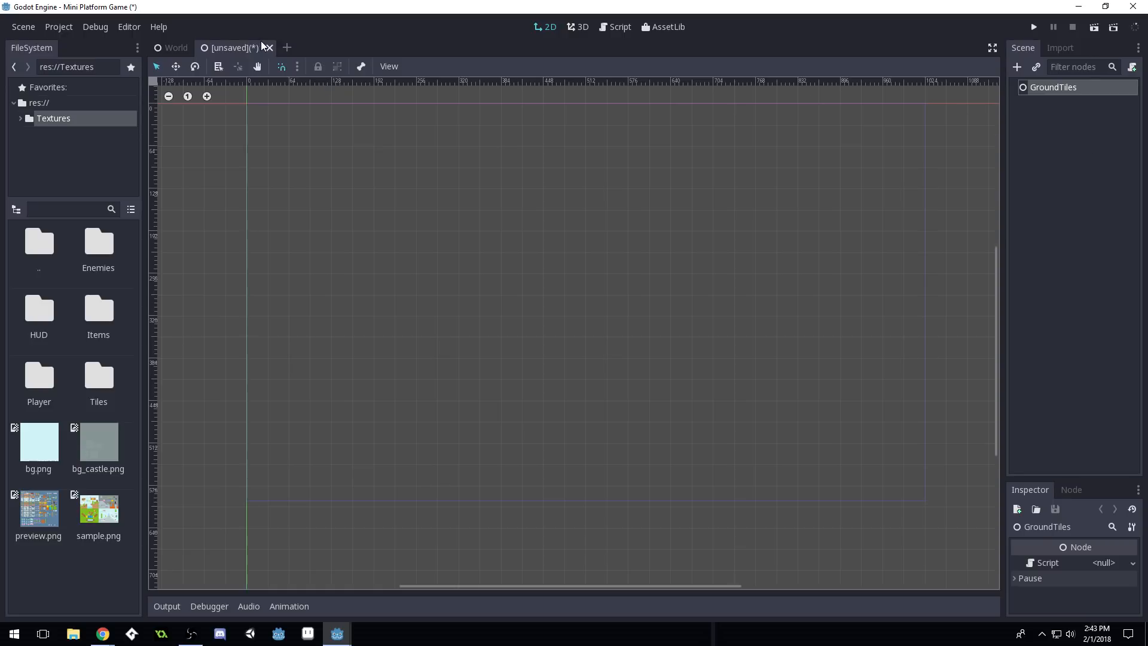
# Save the scene as GroundTiles.tscn
pyautogui.hotkey('ctrl', 's')
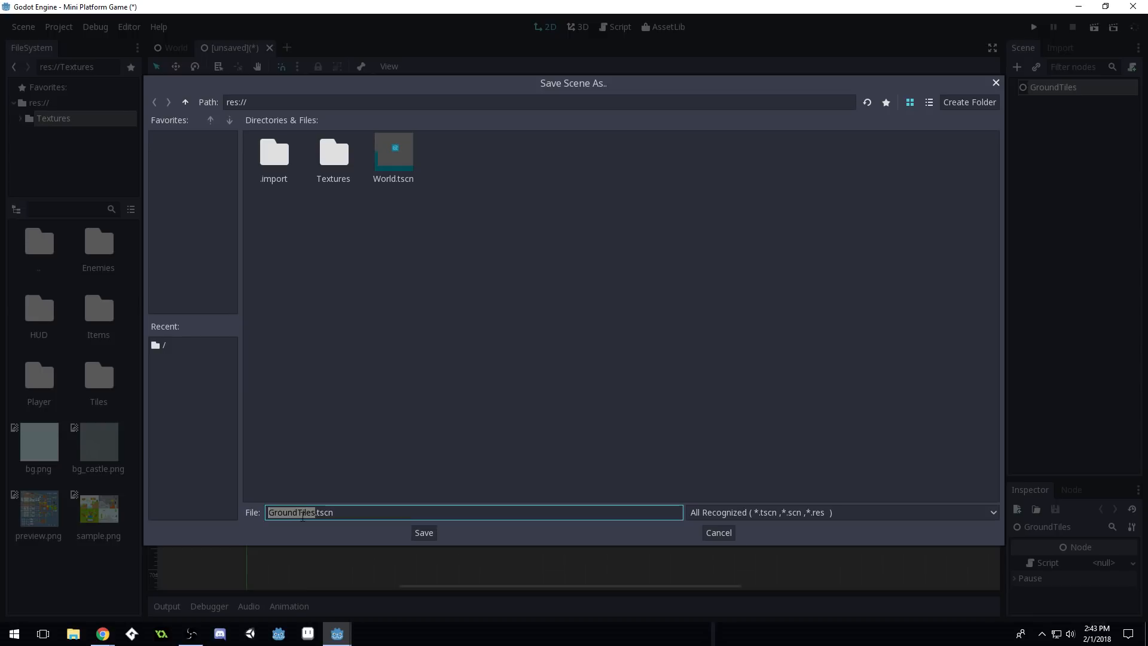
pyautogui.click(433, 532)
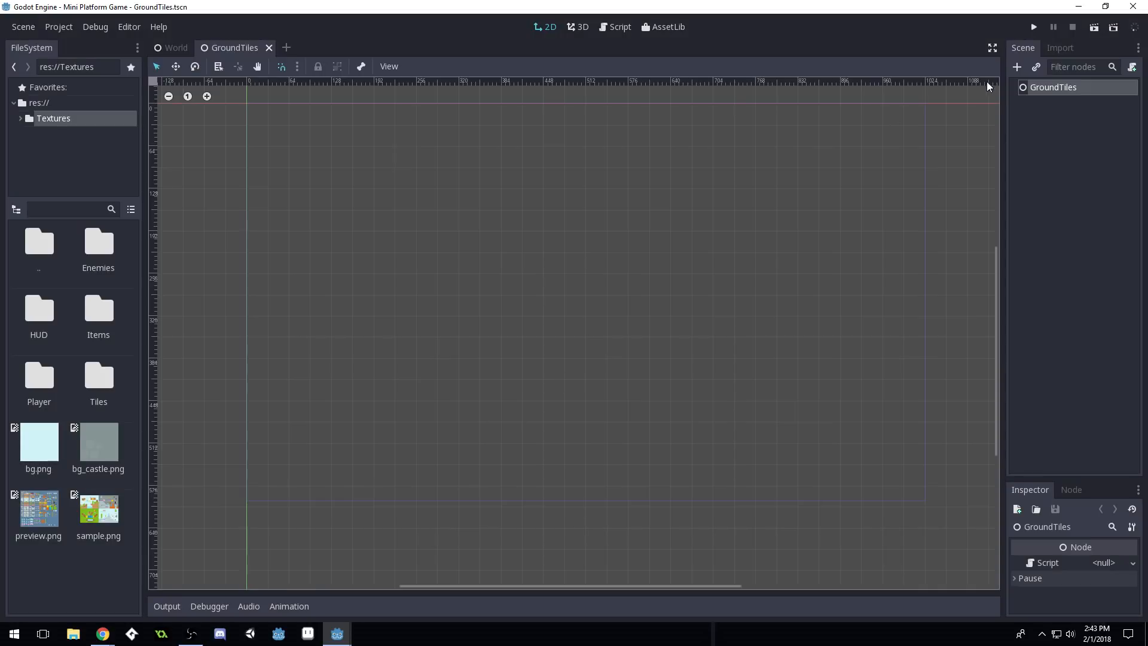
pyautogui.click(1067, 93)
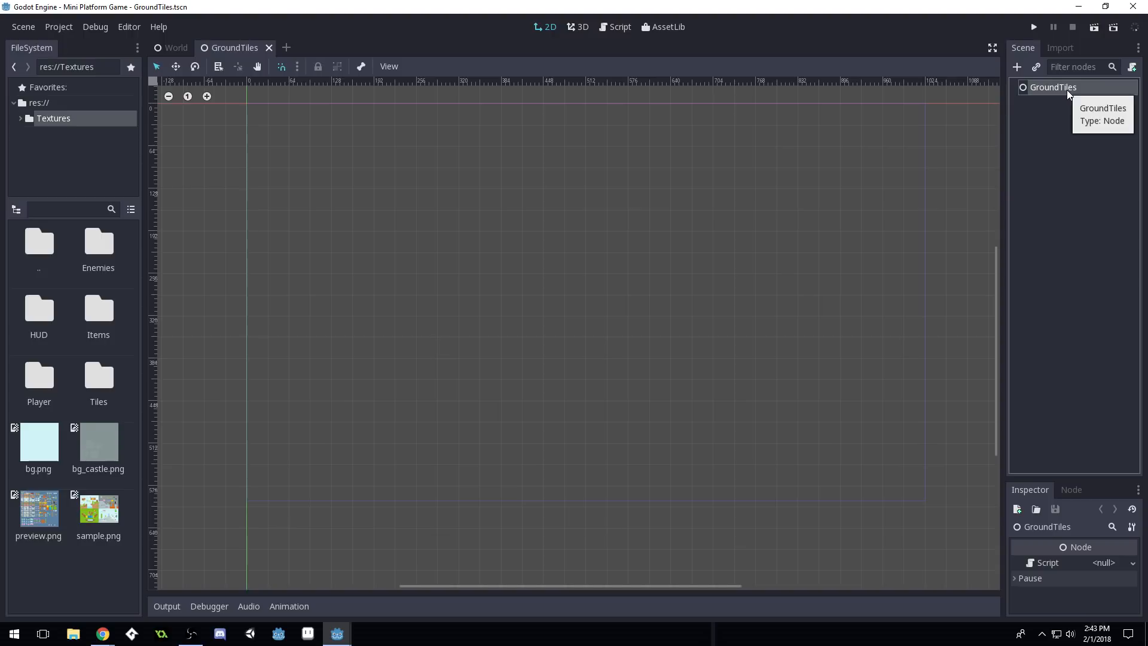
# Add a Sprite child under GroundTiles and enlarge the Inspector to show its properties
pyautogui.click(1018, 67)
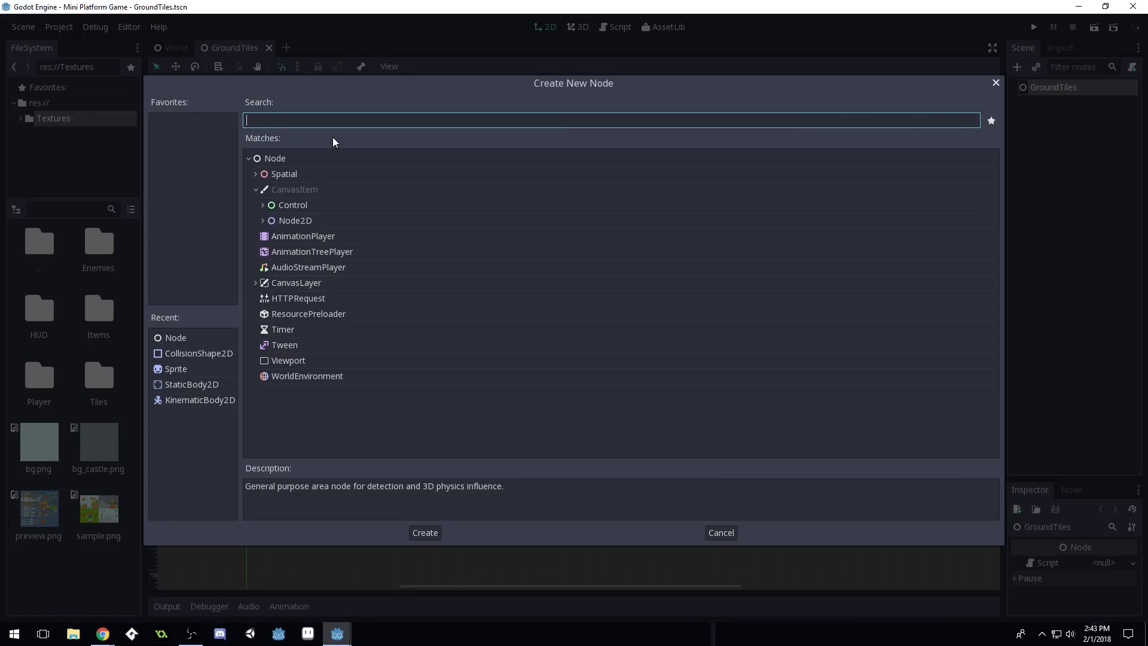
pyautogui.write('sprite')
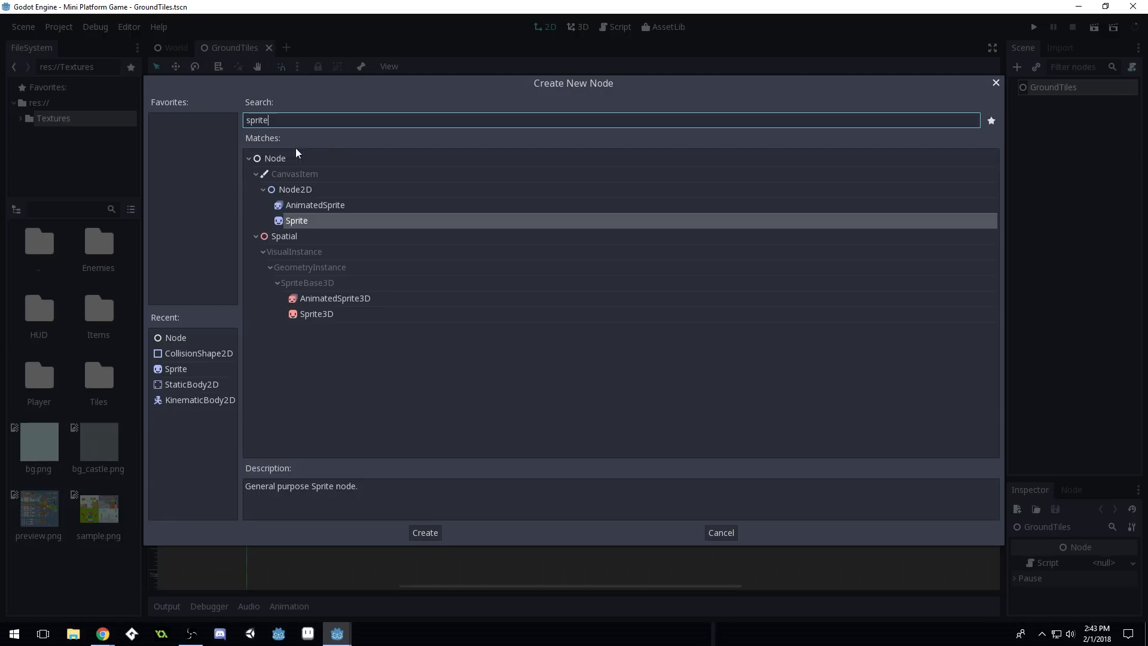
pyautogui.doubleClick(308, 221)
pyautogui.click(1056, 105)
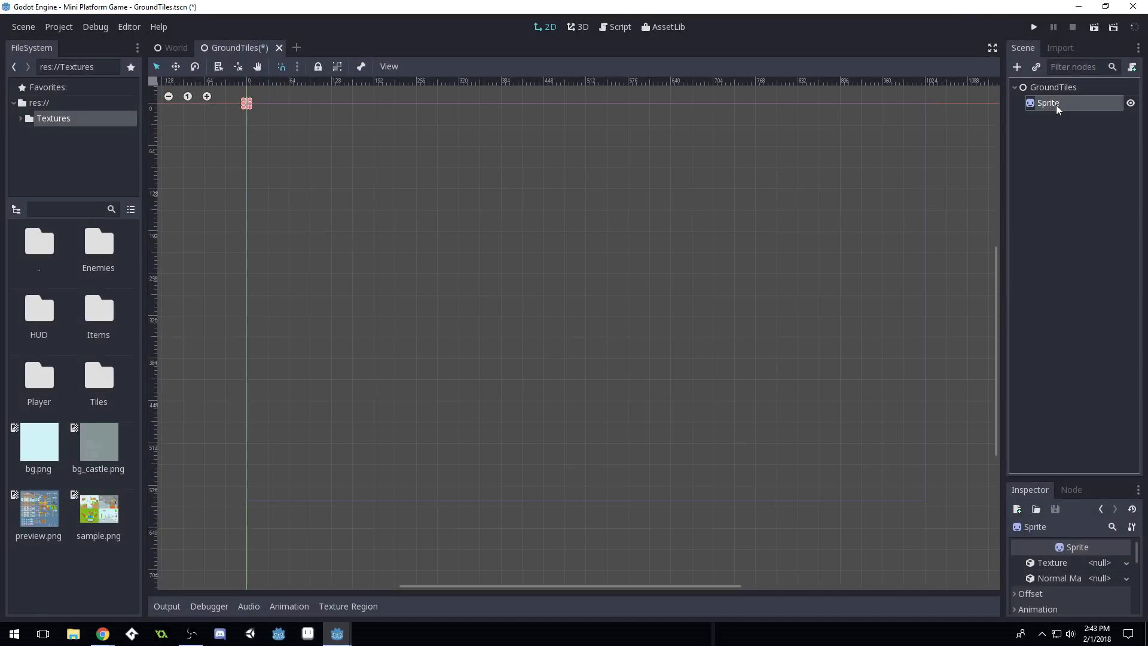
pyautogui.moveTo(1096, 481); pyautogui.dragTo(1090, 257)
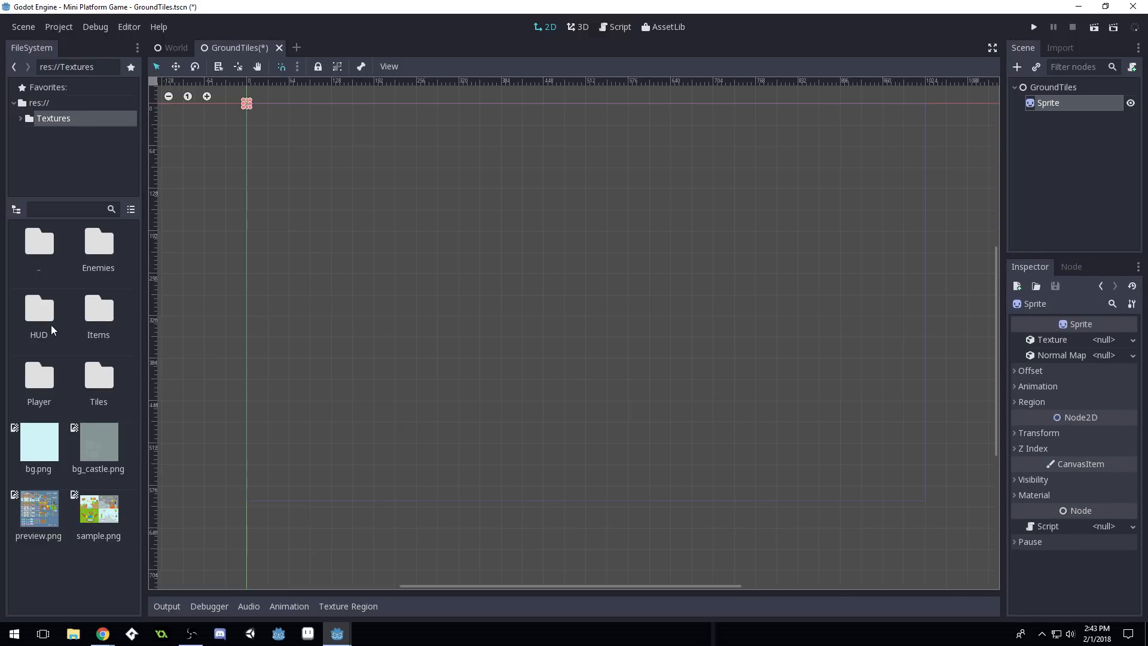
# Open the Tiles folder and scroll through the tile images to find grass.png
pyautogui.doubleClick(98, 377)
pyautogui.scroll(-2, 91, 386)
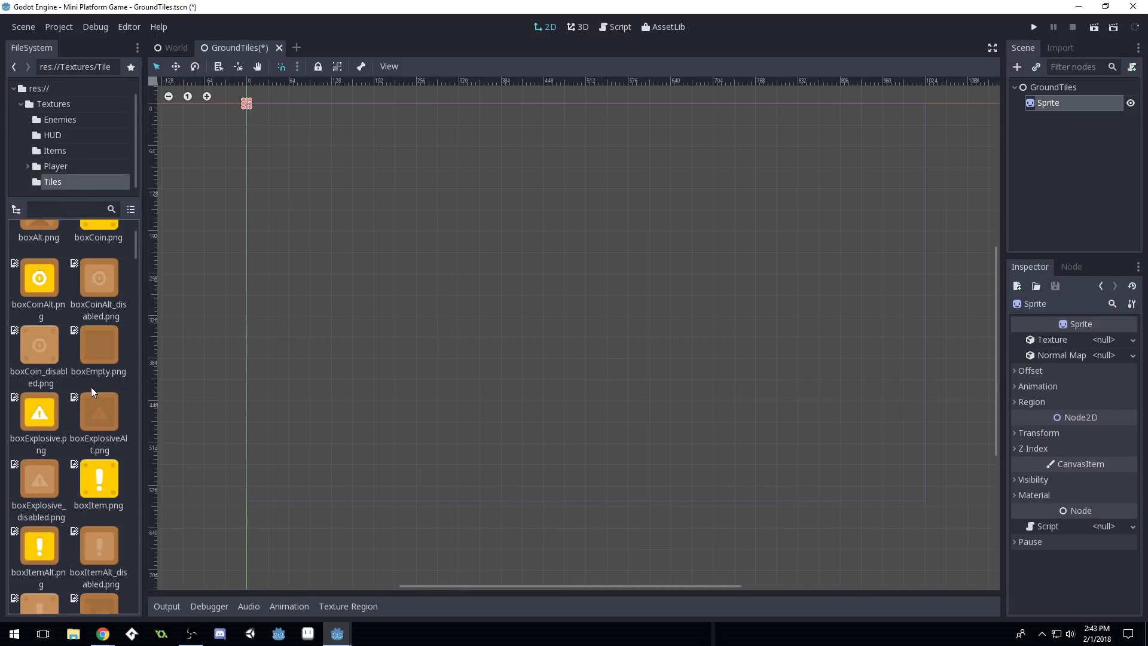
pyautogui.scroll(-2, 91, 386)
pyautogui.scroll(-10, 91, 388)
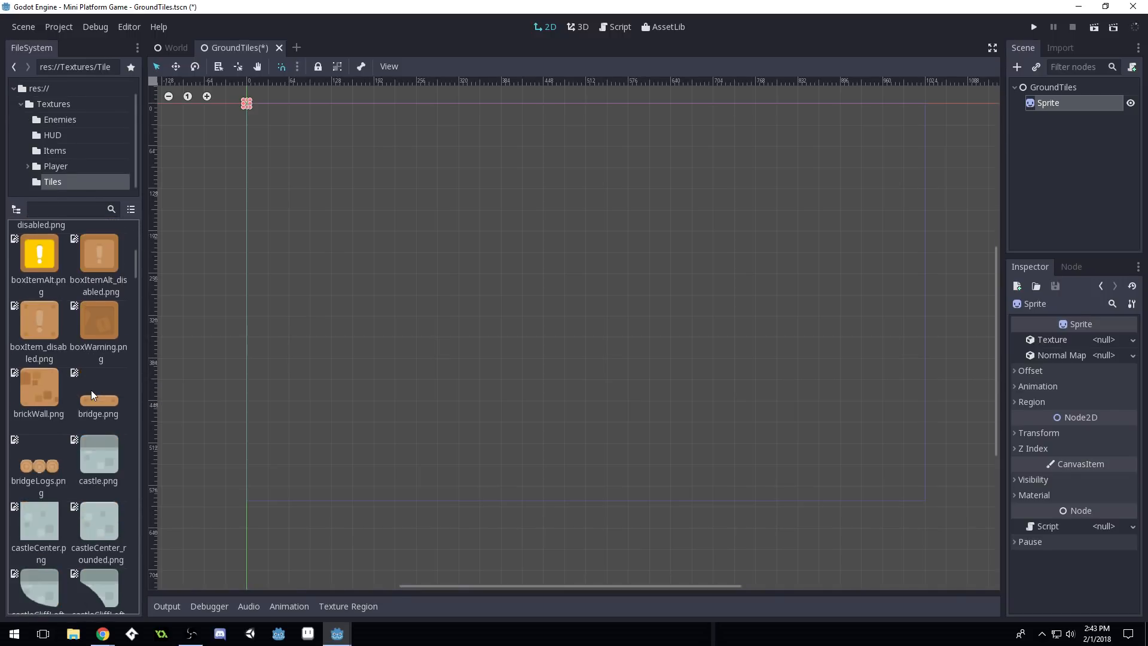
pyautogui.scroll(-12, 91, 395)
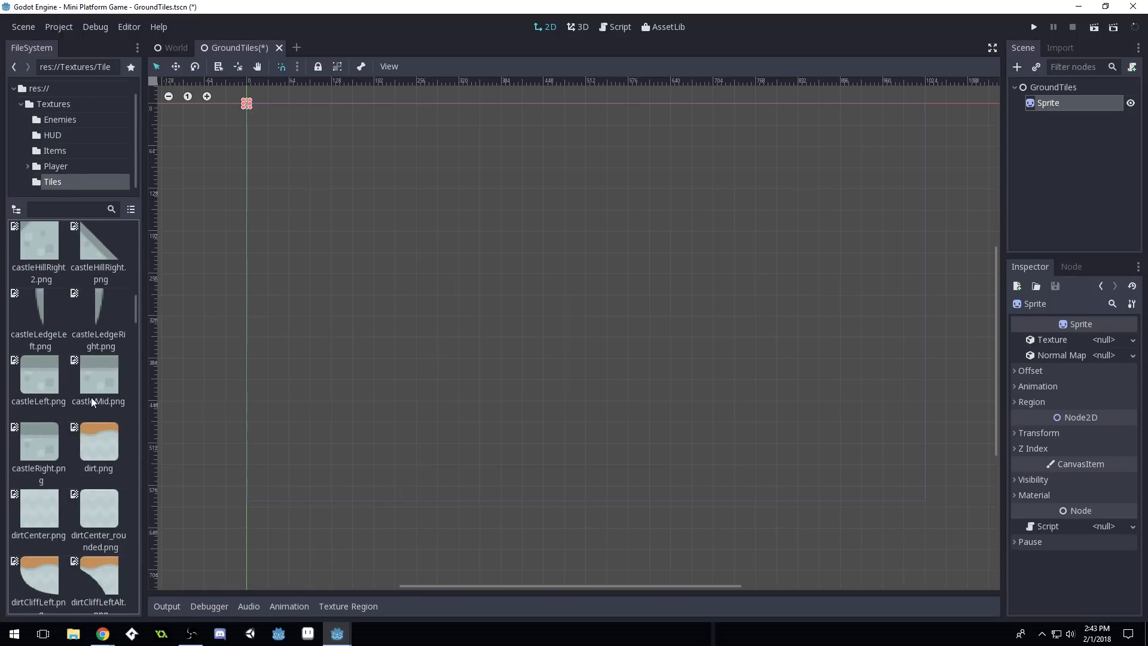
pyautogui.scroll(-9, 91, 399)
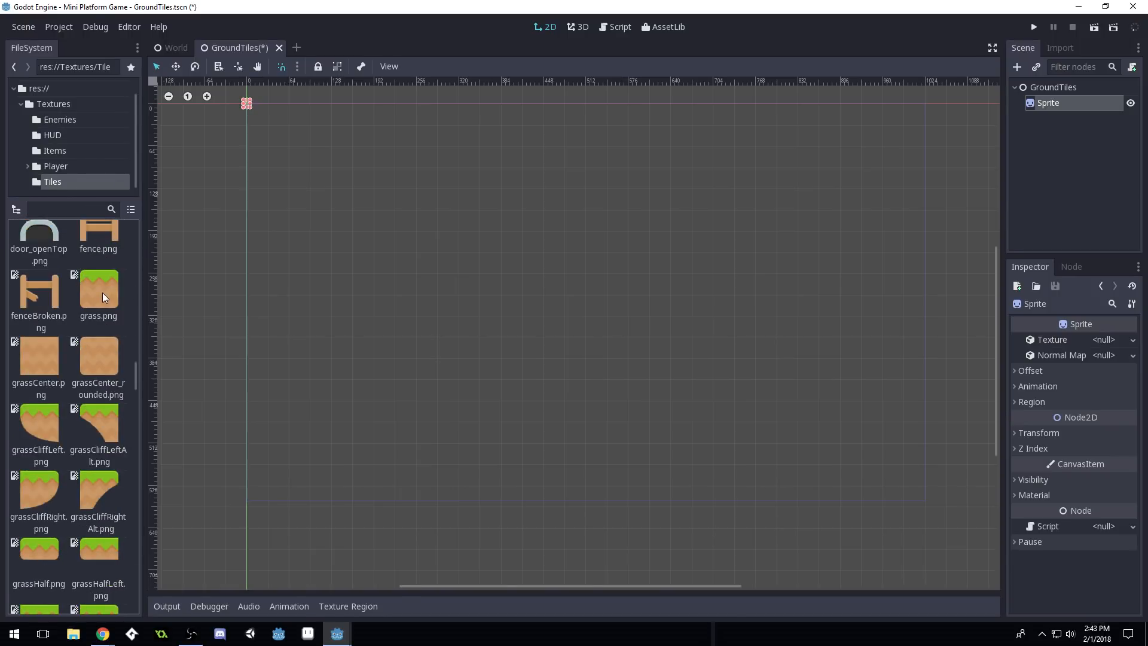
pyautogui.scroll(-3, 85, 389)
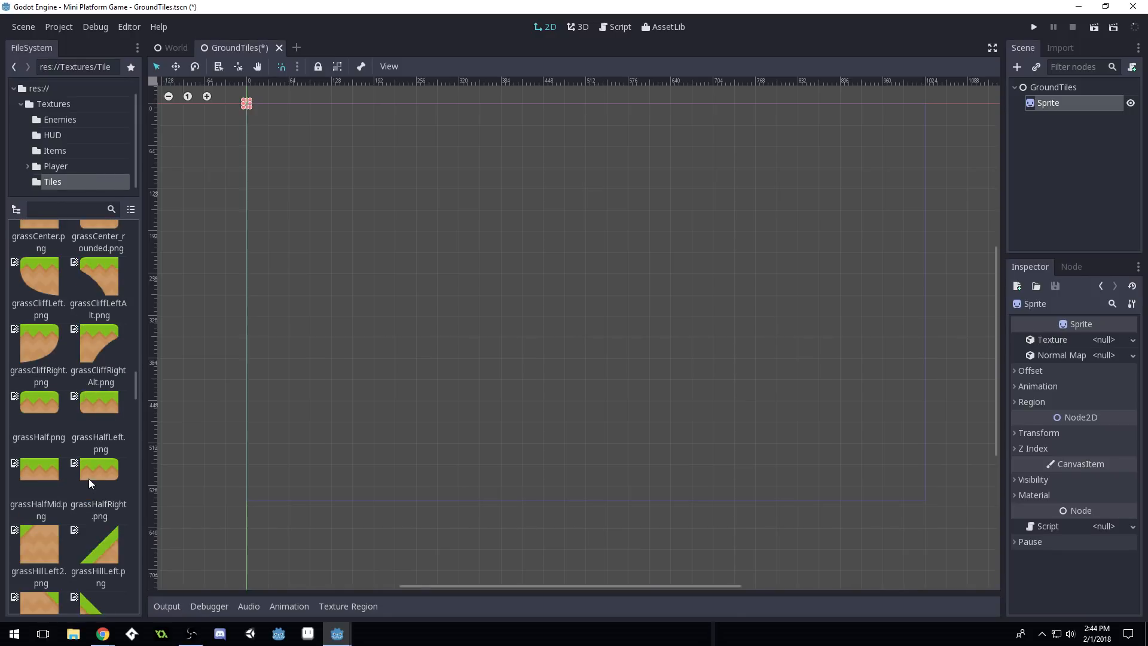
pyautogui.scroll(-7, 88, 478)
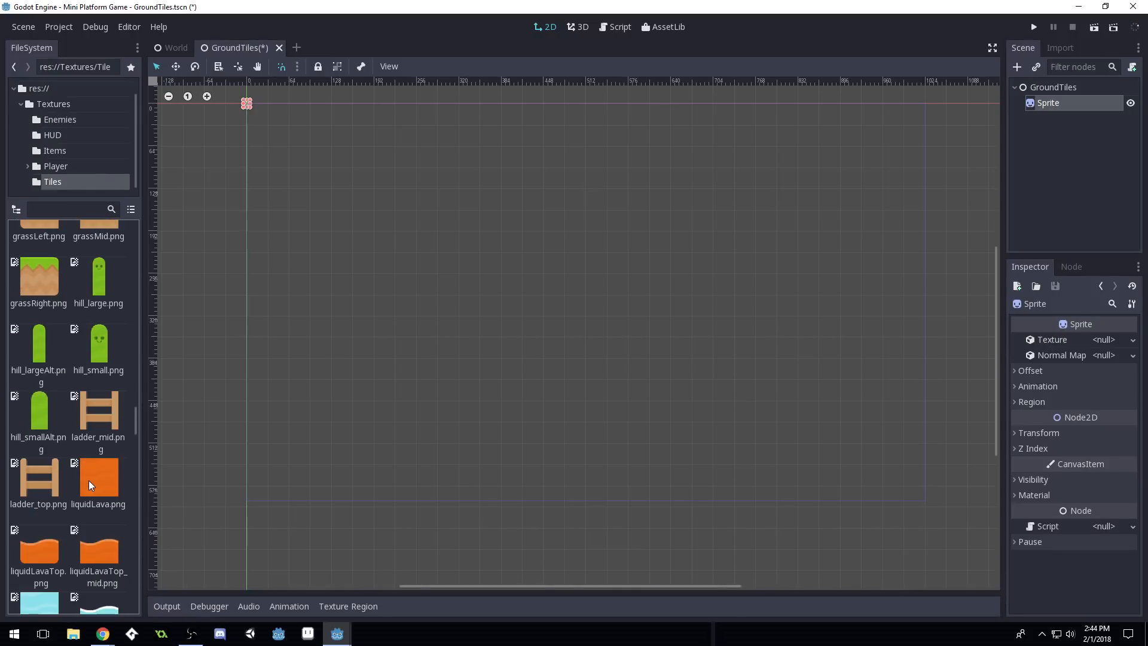
pyautogui.scroll(-10, 90, 476)
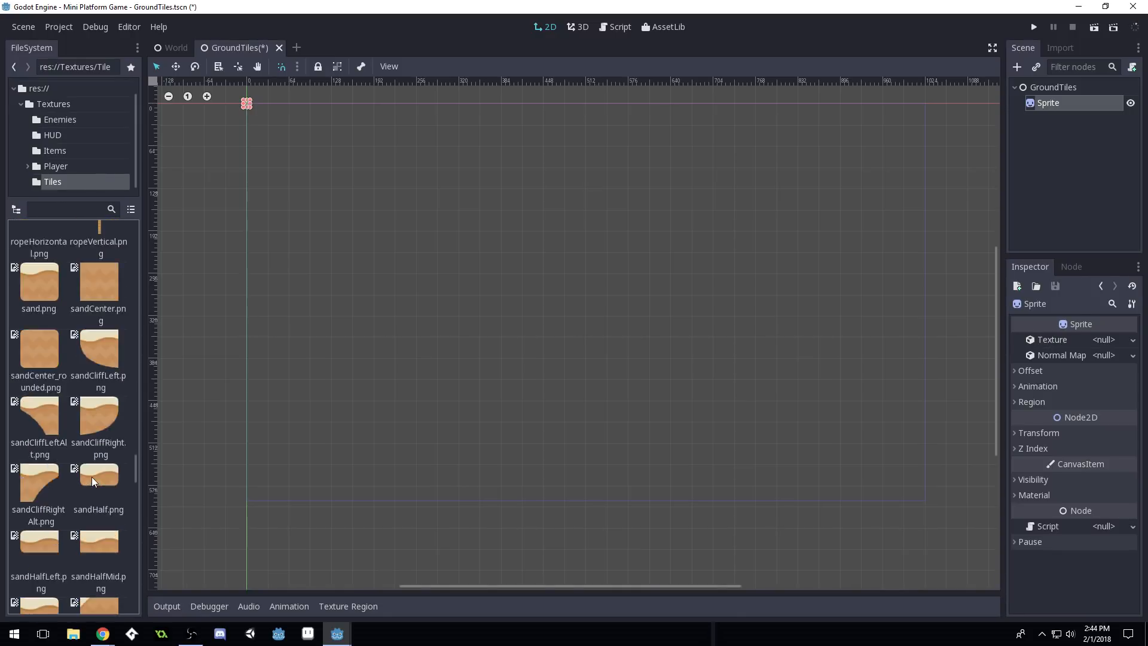
pyautogui.scroll(-12, 92, 476)
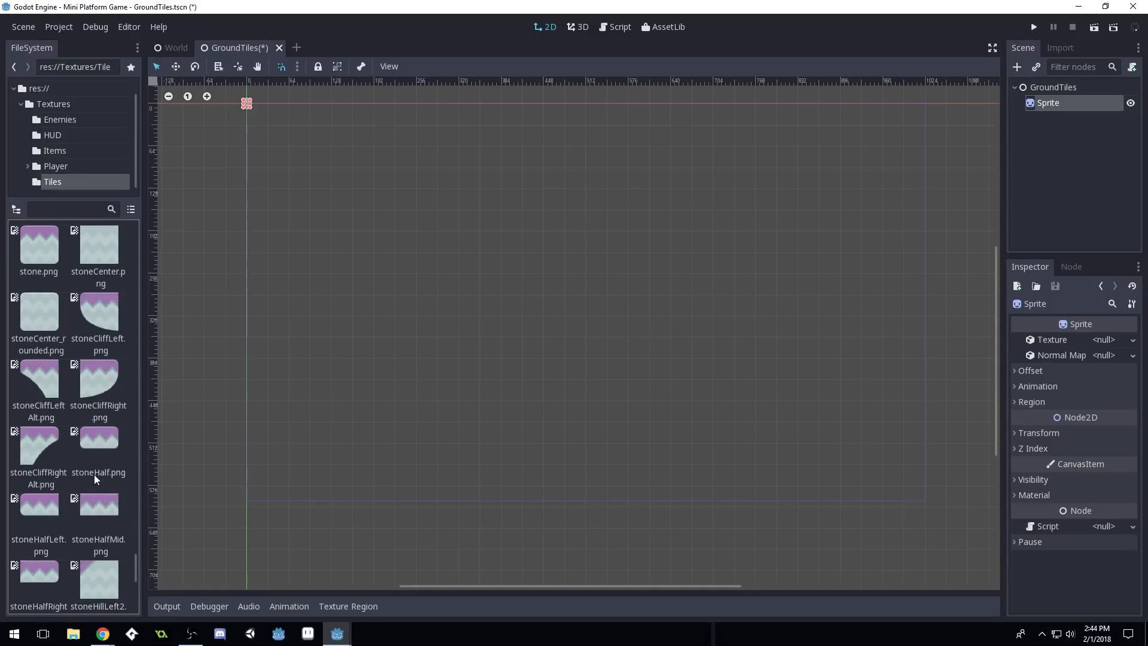
pyautogui.scroll(-6, 96, 476)
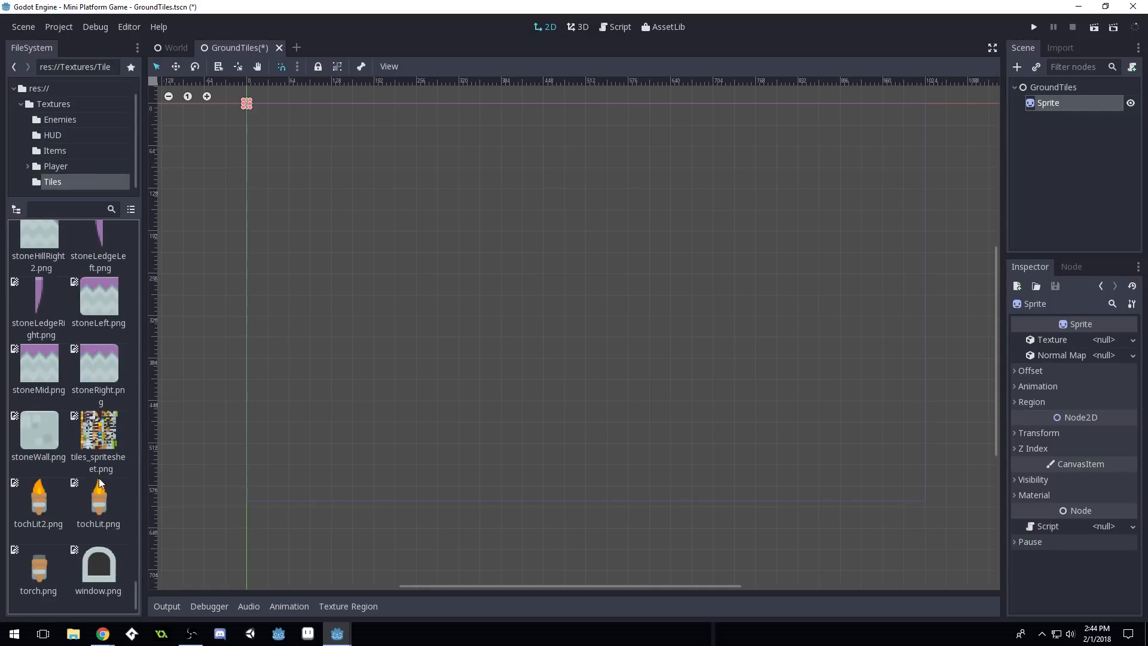
pyautogui.scroll(10, 98, 478)
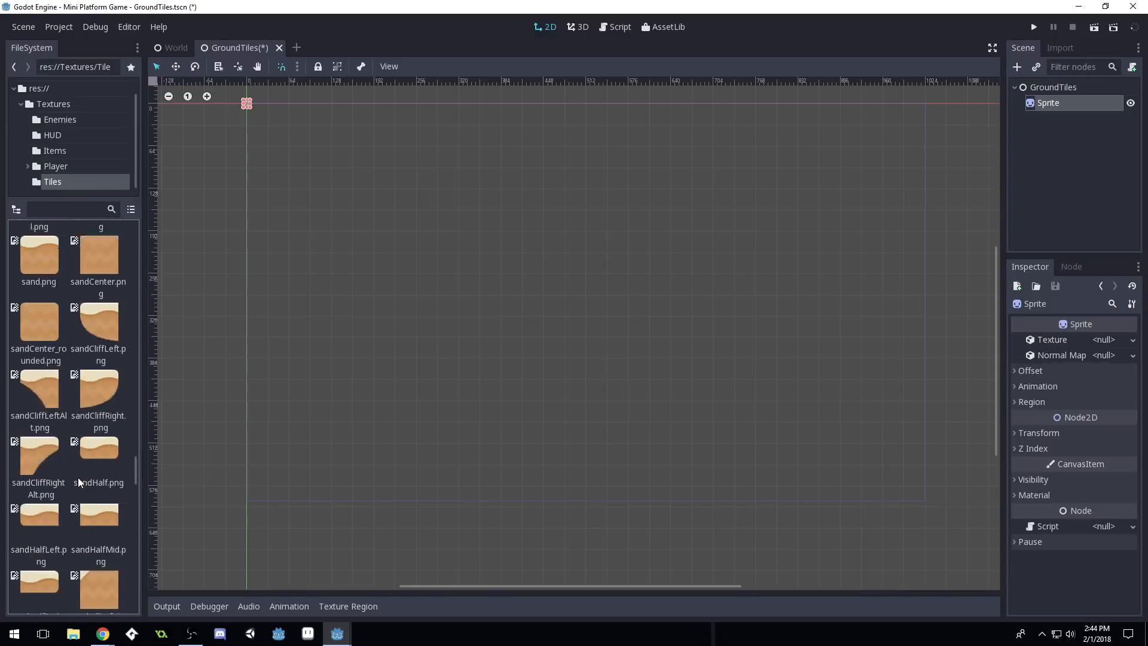
pyautogui.scroll(12, 78, 477)
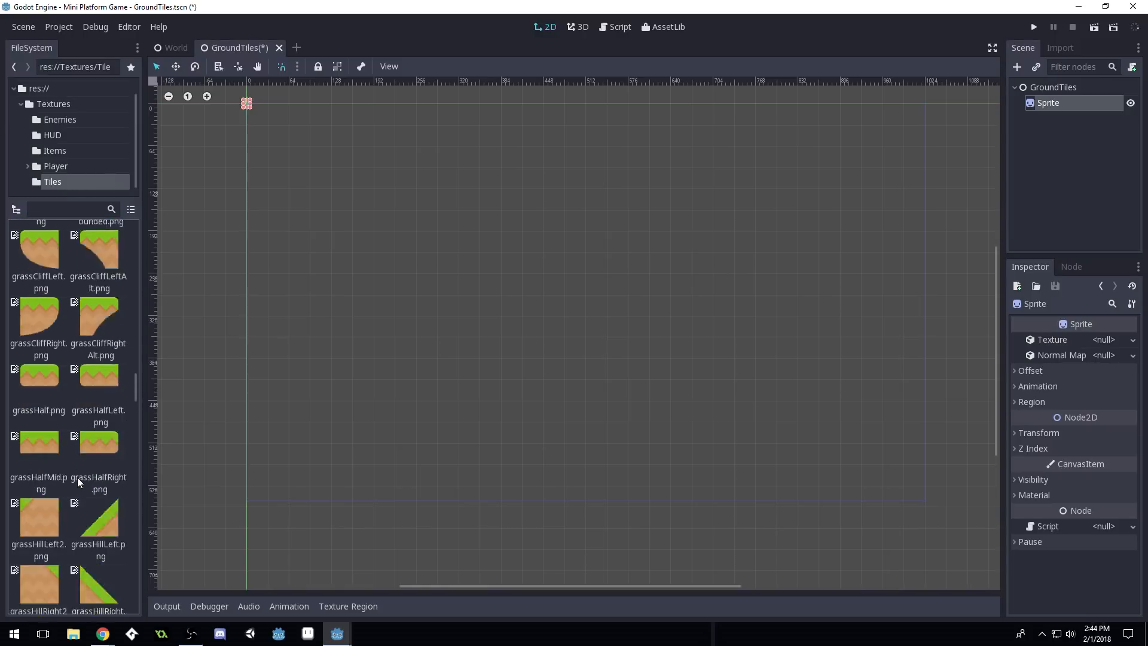
pyautogui.scroll(5, 77, 477)
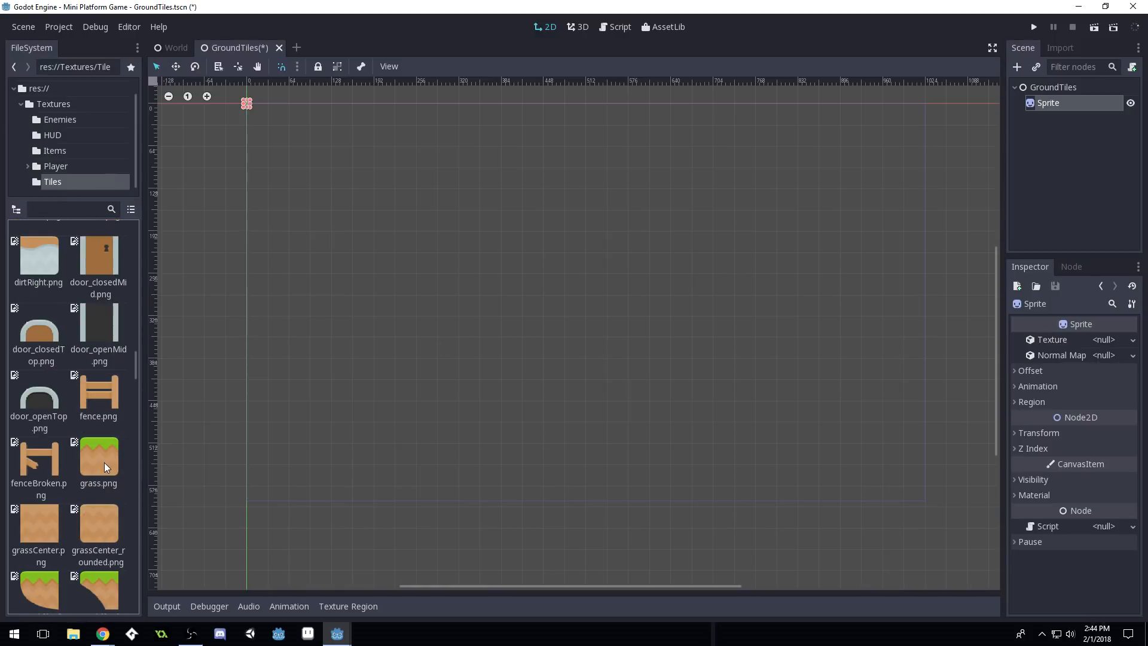
# Drop grass.png onto the Sprite's Texture property and bring the grass tile into view
pyautogui.moveTo(98, 458); pyautogui.dragTo(1115, 341)
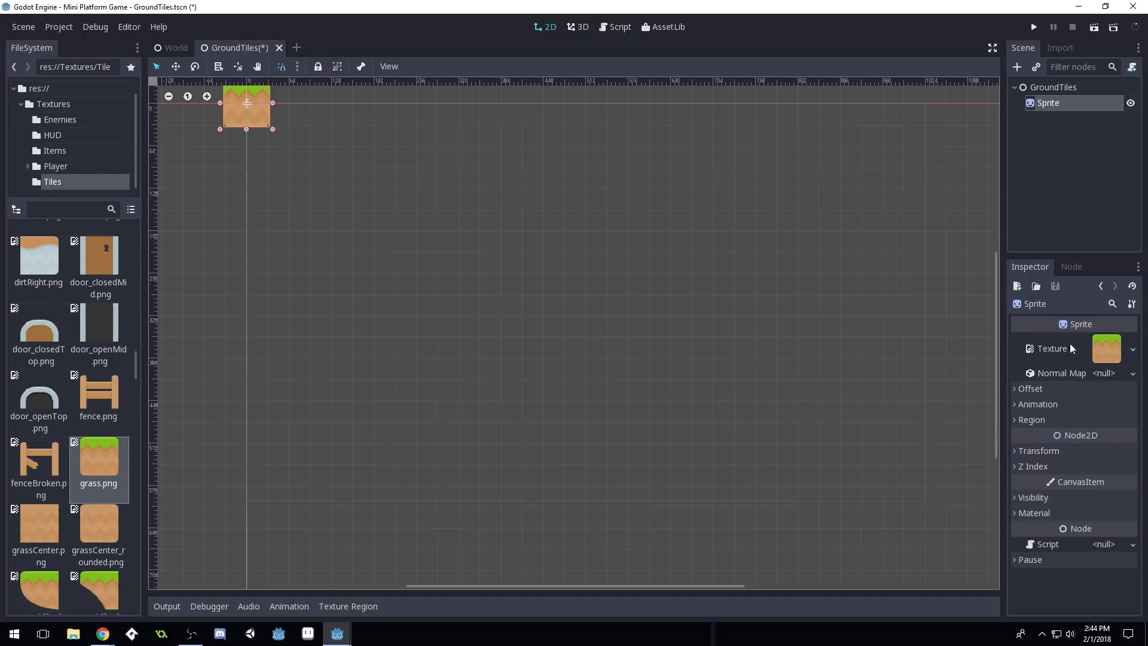
pyautogui.moveTo(250, 161); pyautogui.dragTo(333, 268, button='middle')
pyautogui.scroll(5, 283, 195)
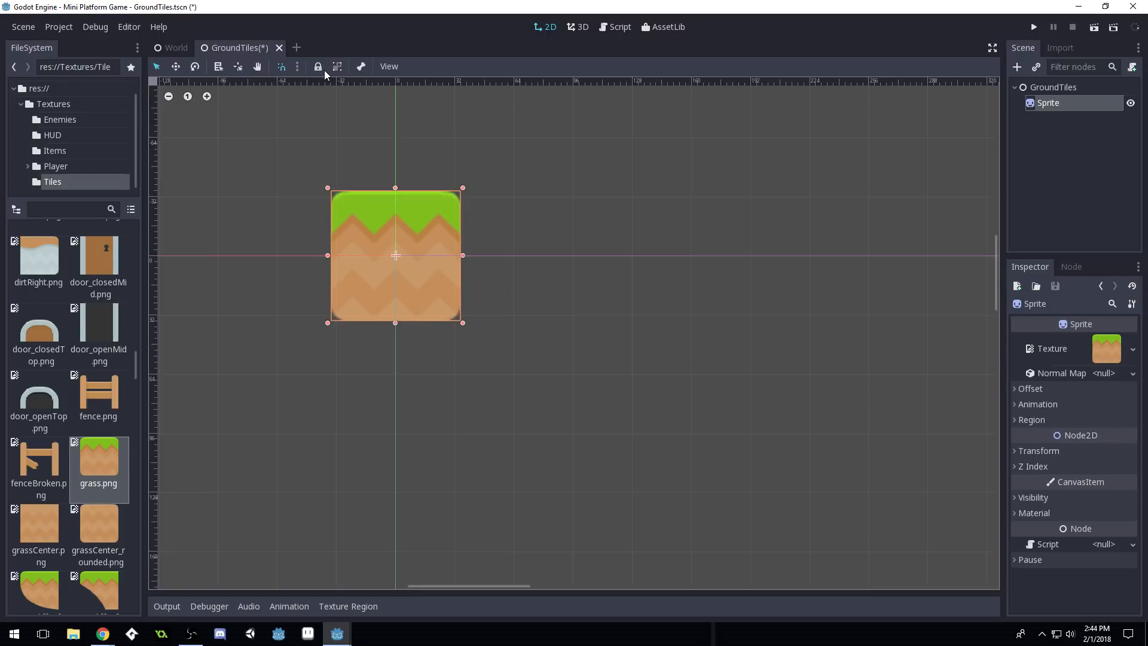
pyautogui.click(297, 67)
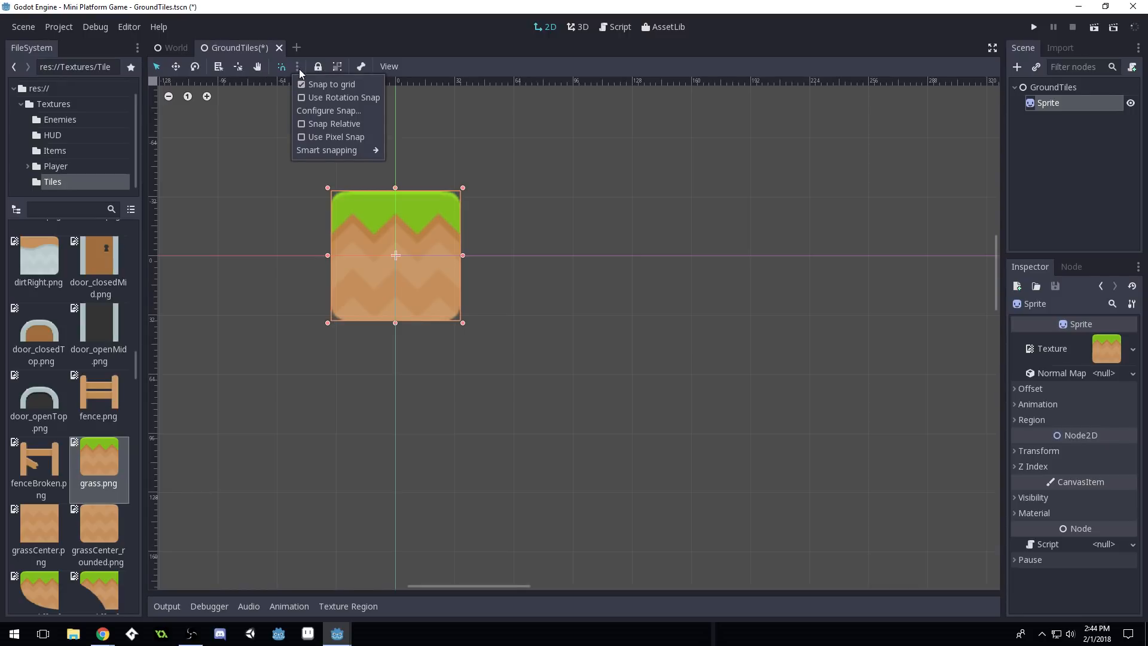
pyautogui.click(326, 111)
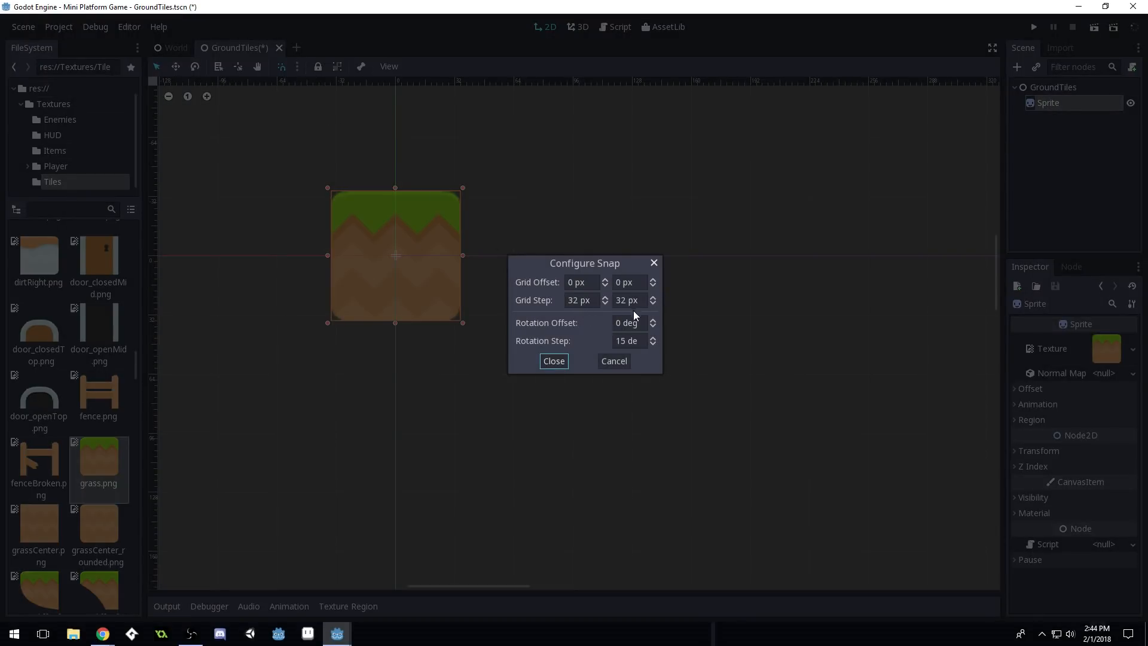
pyautogui.click(555, 361)
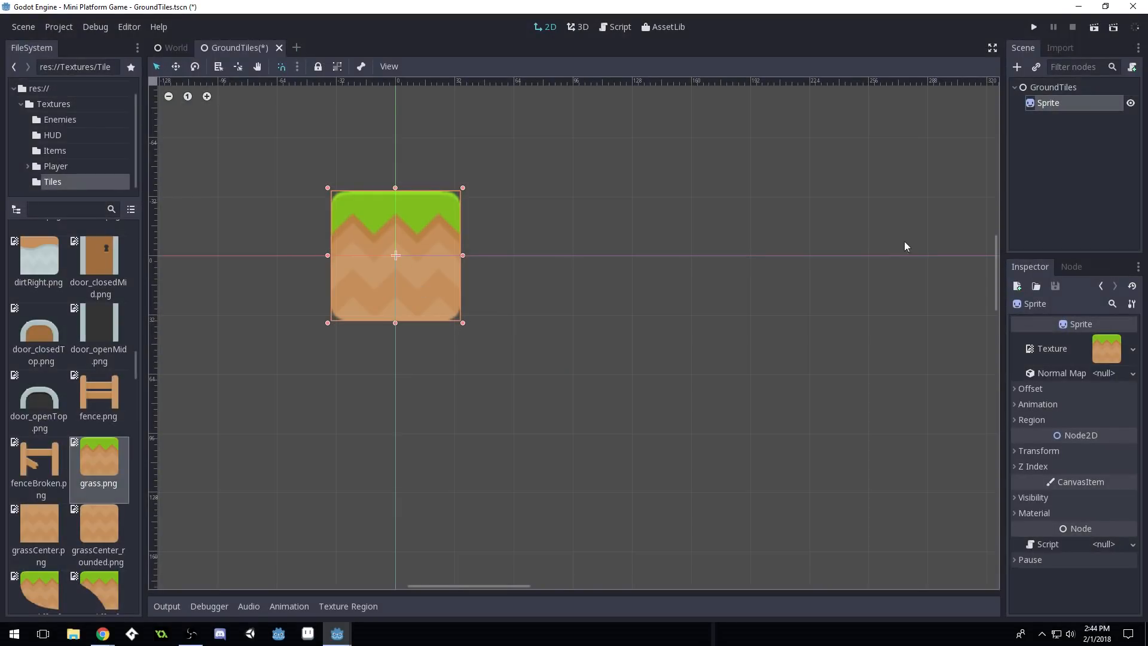
pyautogui.click(176, 48)
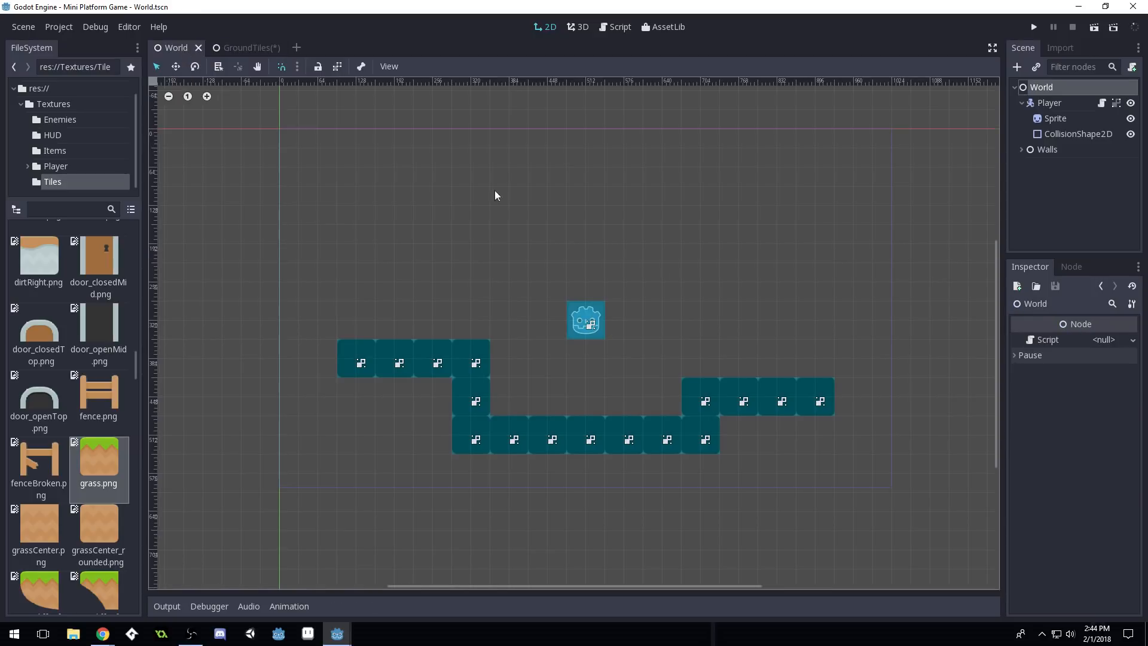
pyautogui.click(1058, 123)
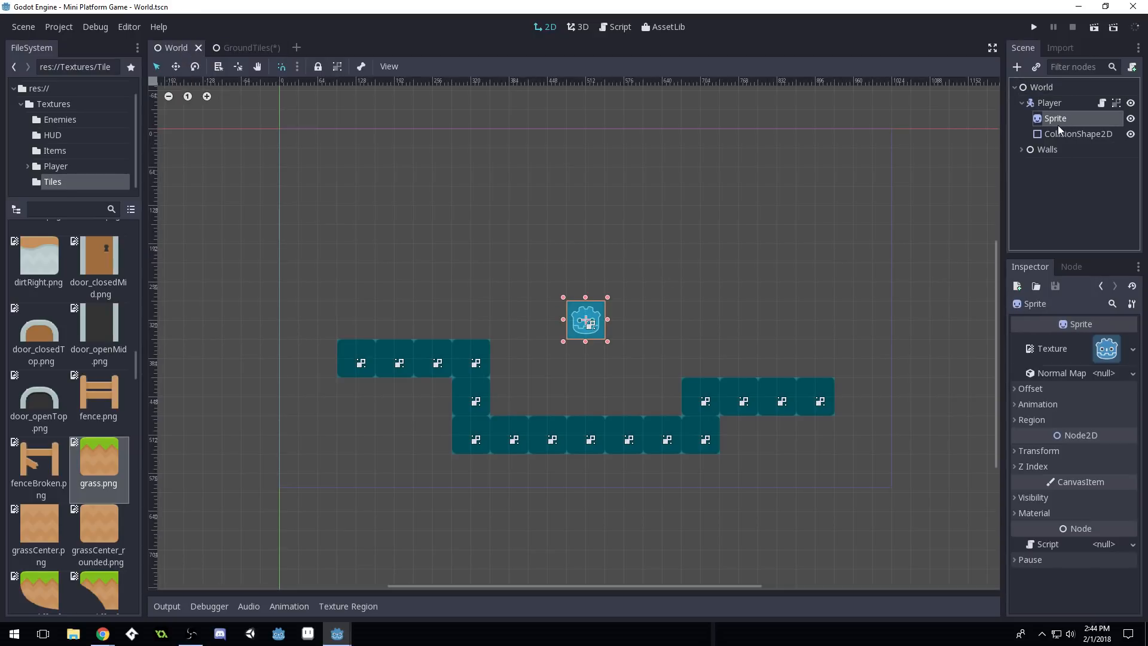
pyautogui.scroll(5, 595, 334)
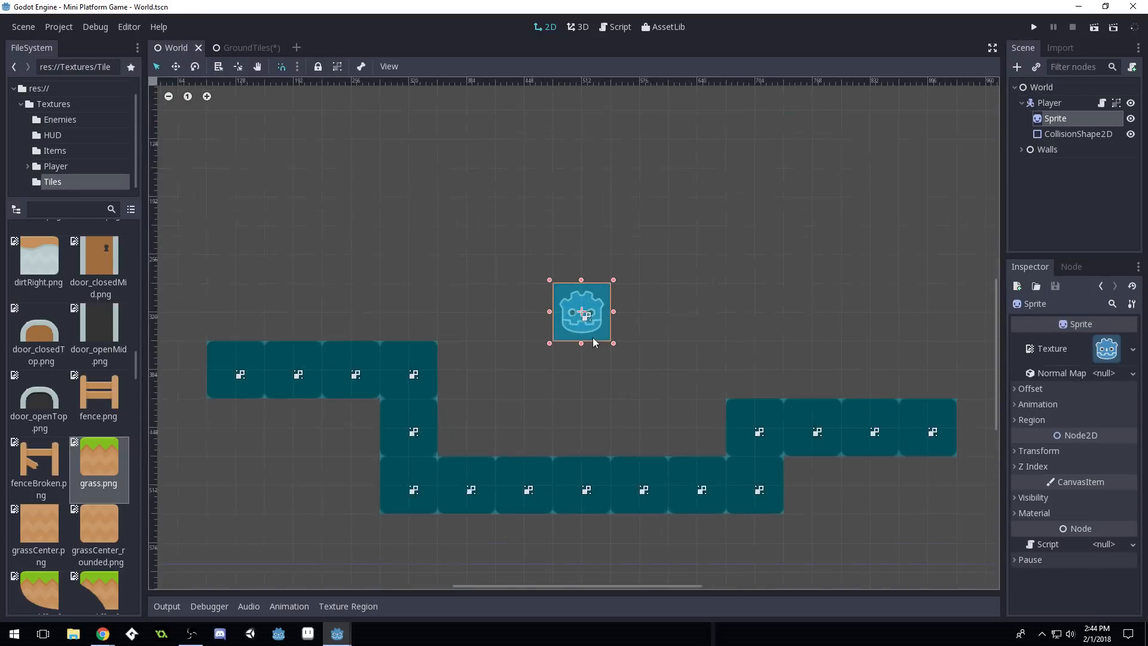
pyautogui.scroll(-5, 597, 332)
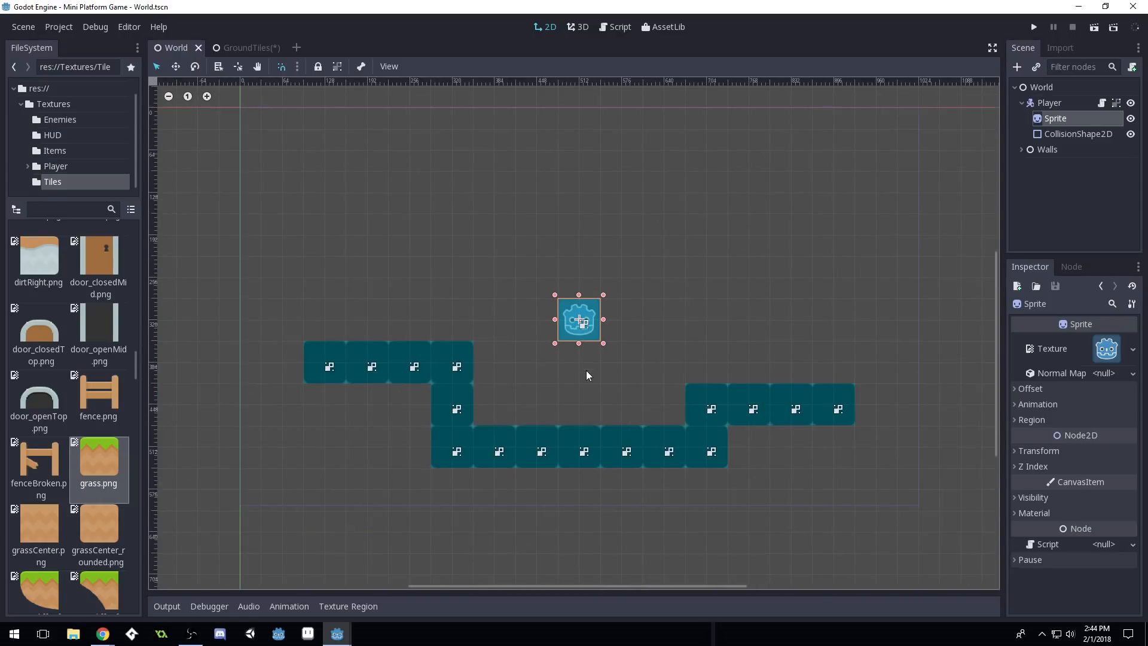
pyautogui.scroll(4, 586, 370)
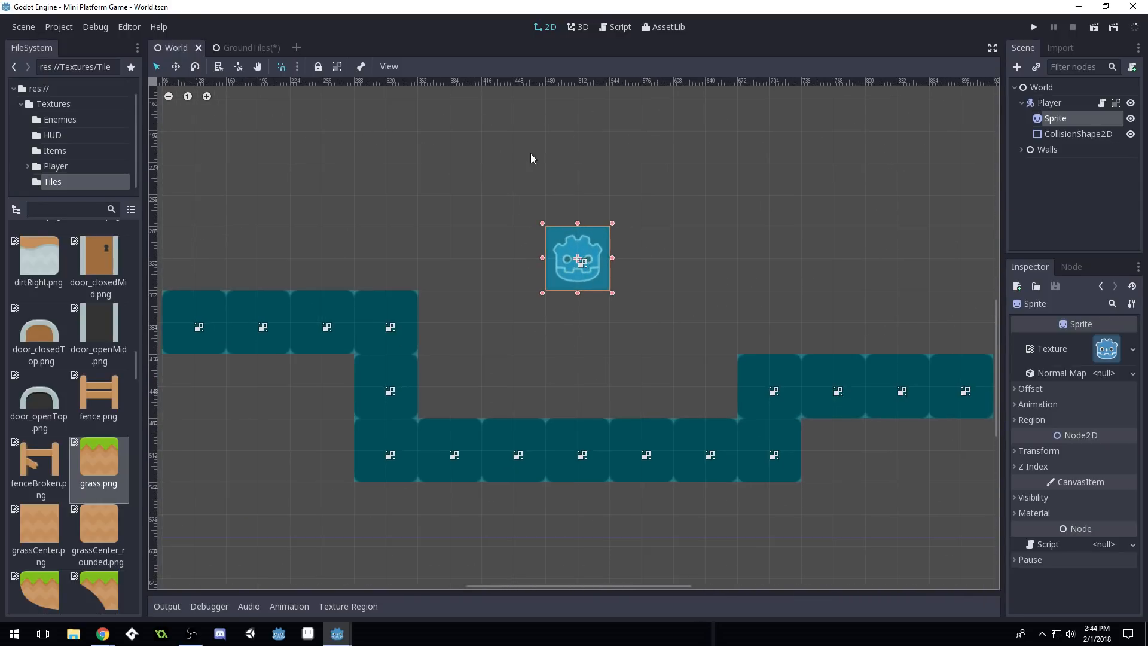
pyautogui.click(251, 48)
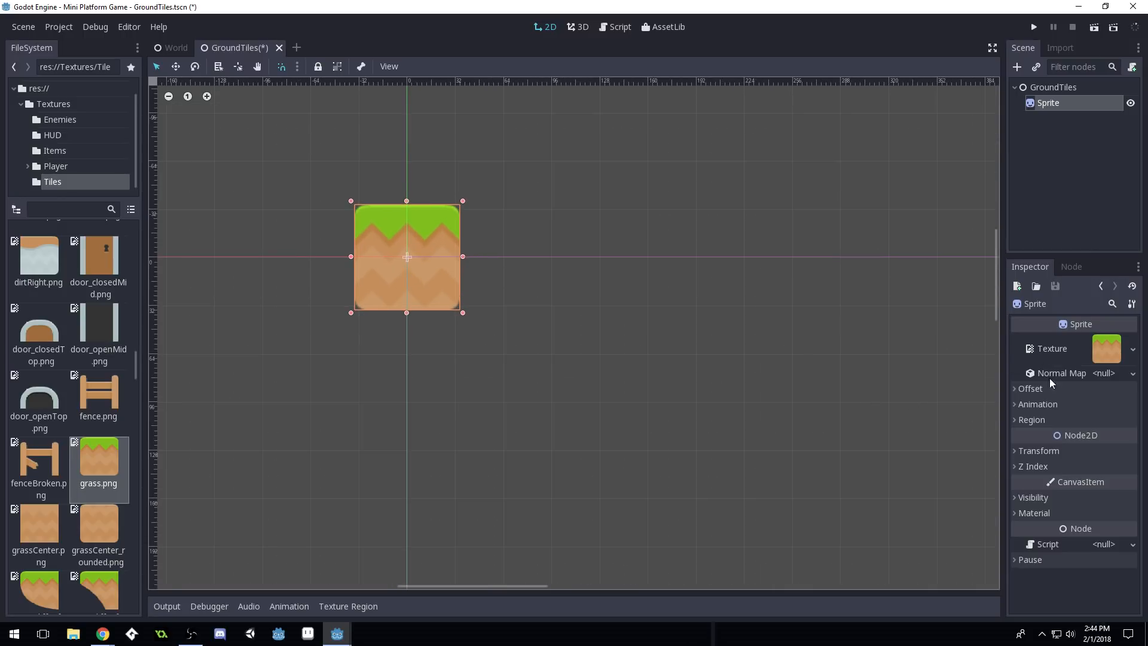
# Rename the Sprite node to Grass
pyautogui.doubleClick(1056, 105)
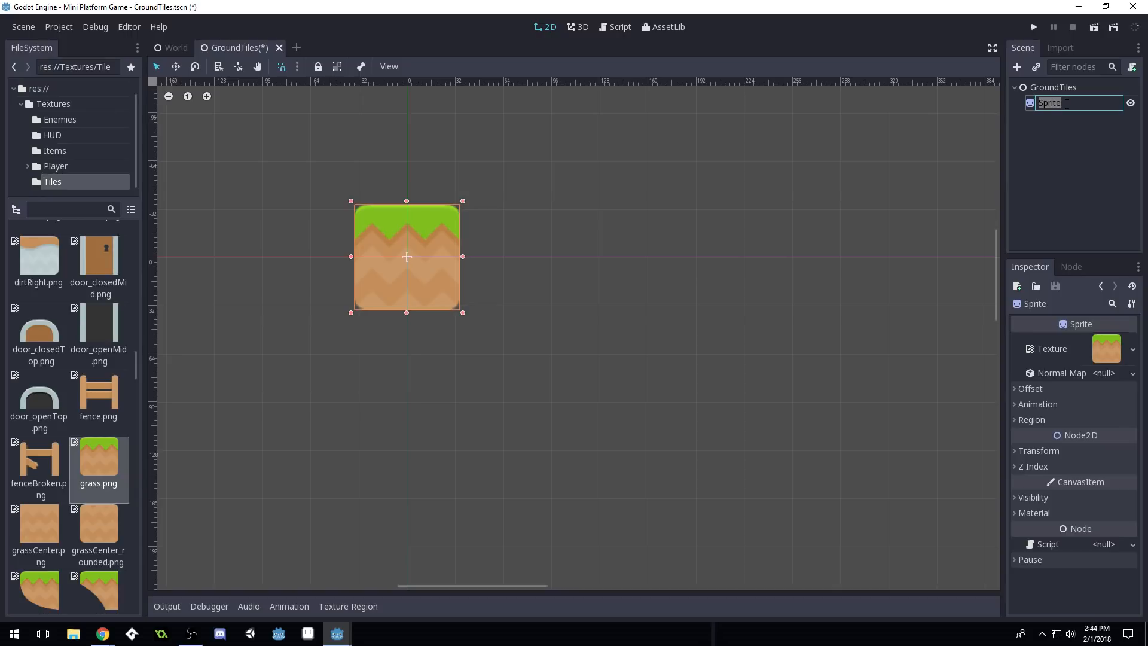
pyautogui.write('Grass')
pyautogui.press('Return')
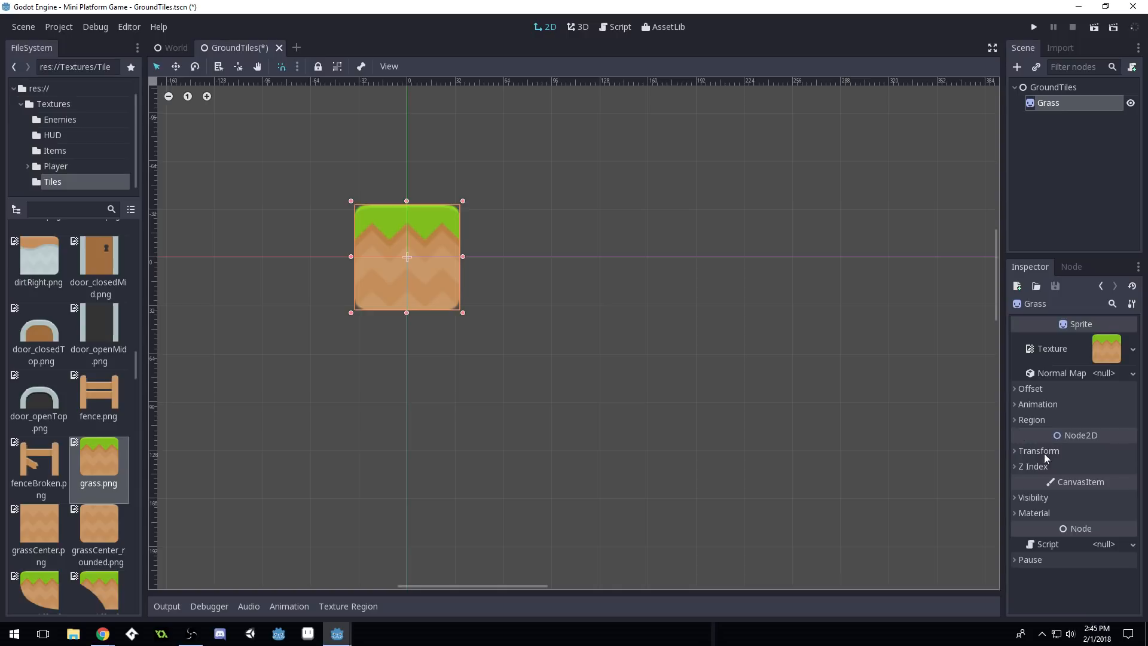
# Turn off Centered under Offset and save the GroundTiles scene
pyautogui.click(1017, 390)
pyautogui.click(1093, 406)
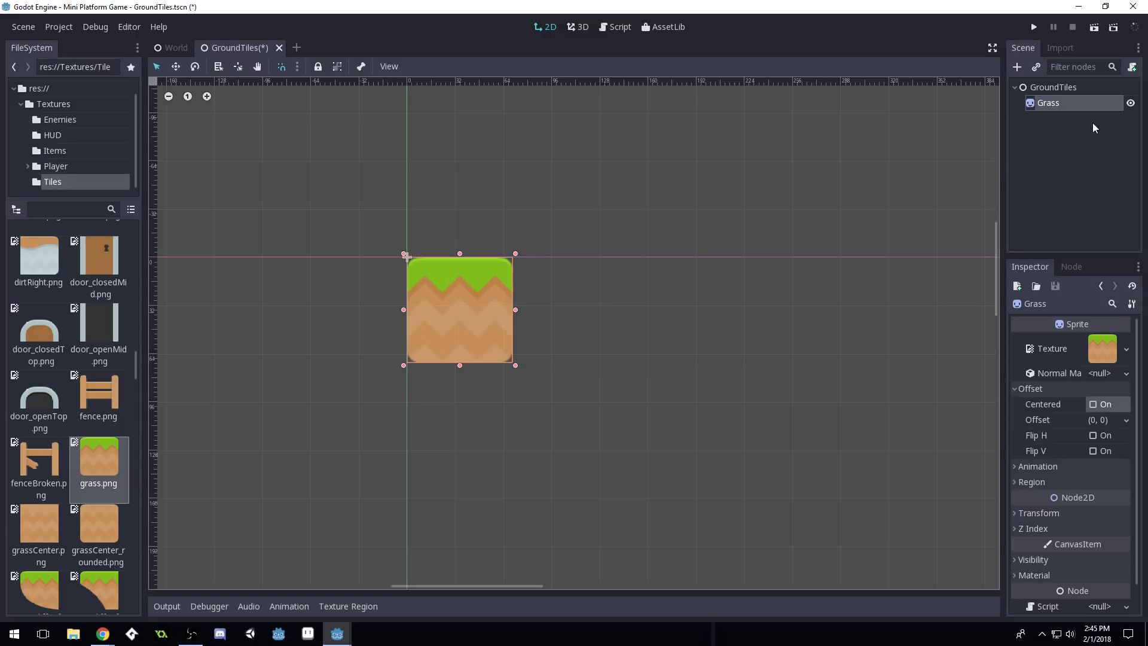
pyautogui.hotkey('ctrl', 's')
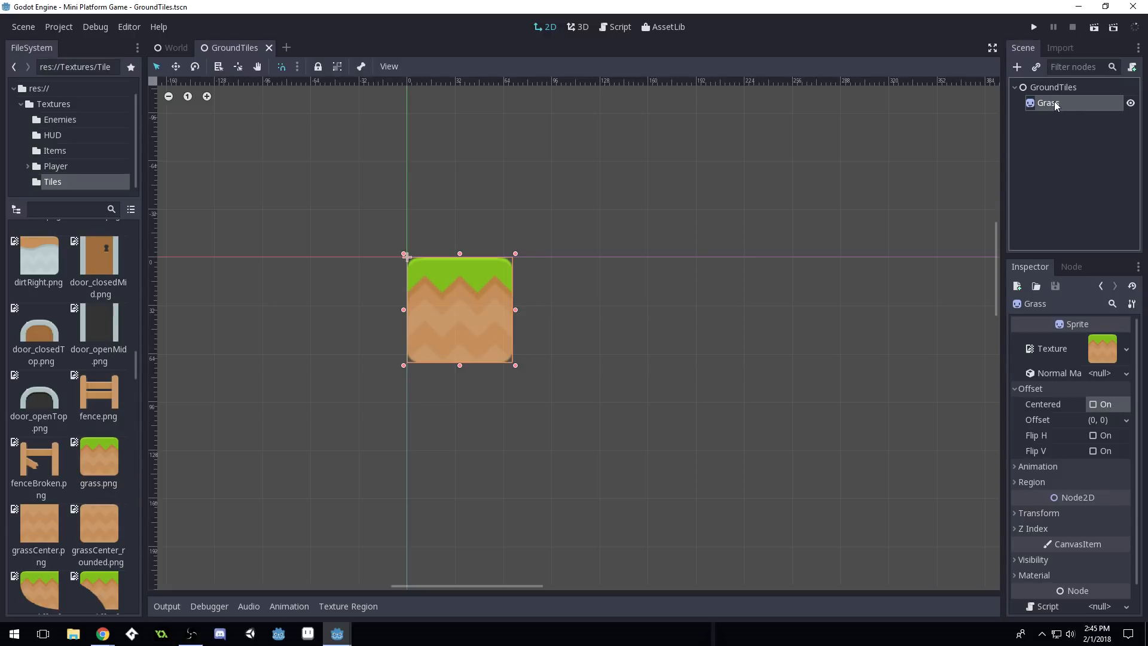
pyautogui.scroll(3, 389, 310)
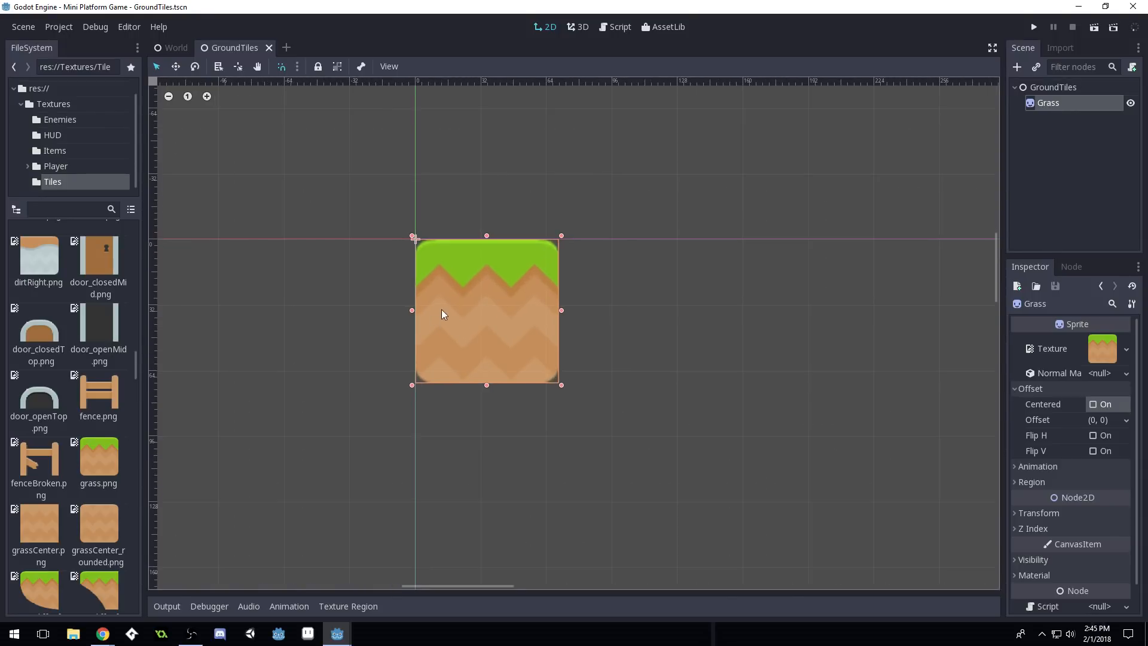
pyautogui.scroll(3, 441, 309)
pyautogui.scroll(-1, 512, 296)
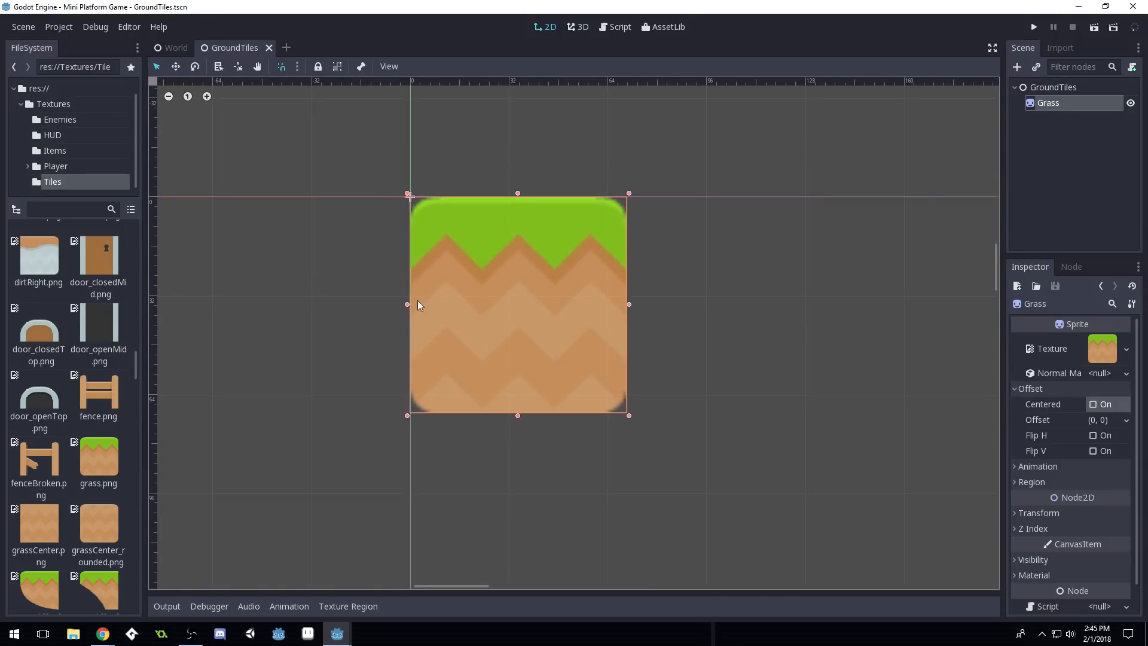
pyautogui.scroll(1, 417, 305)
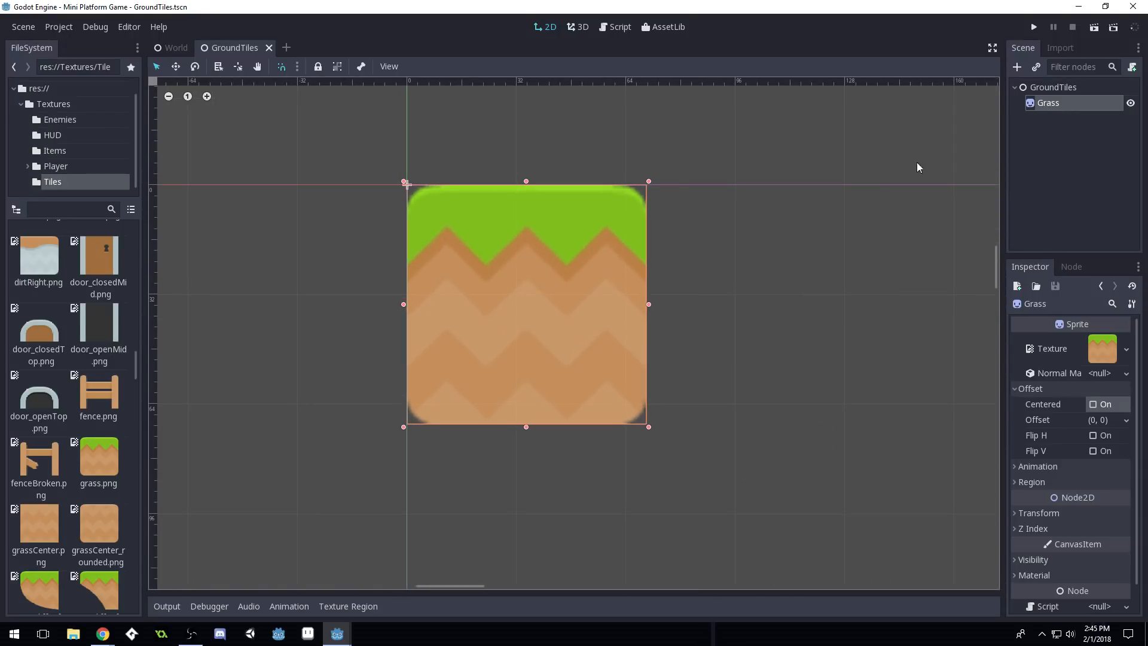
# Add a StaticBody2D under Grass, dismissing Load Errors, then a CollisionShape2D under it
pyautogui.click(1018, 68)
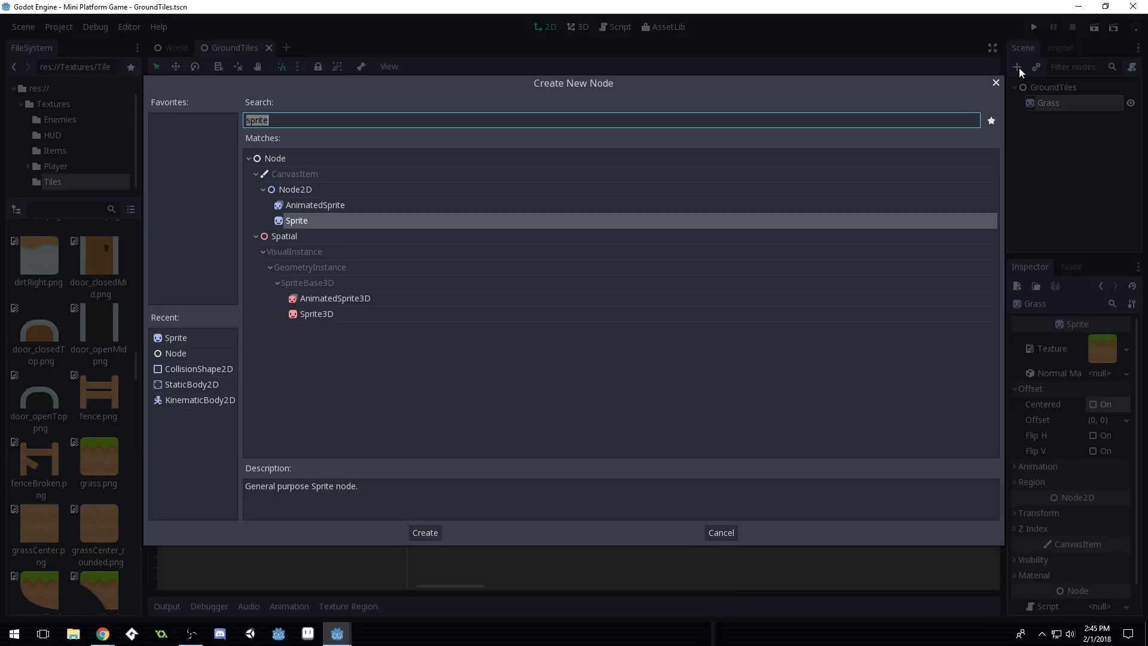
pyautogui.write('R')
pyautogui.press('BackSpace')
pyautogui.write('Ri')
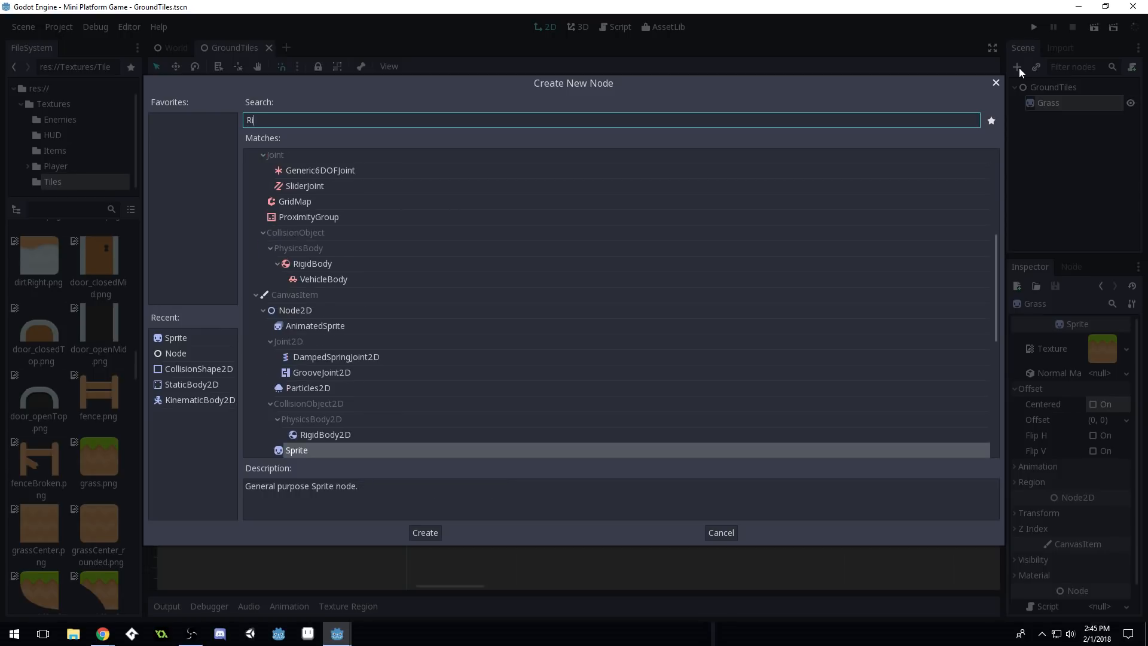
pyautogui.press('BackSpace')
pyautogui.press('BackSpace')
pyautogui.write('Stati')
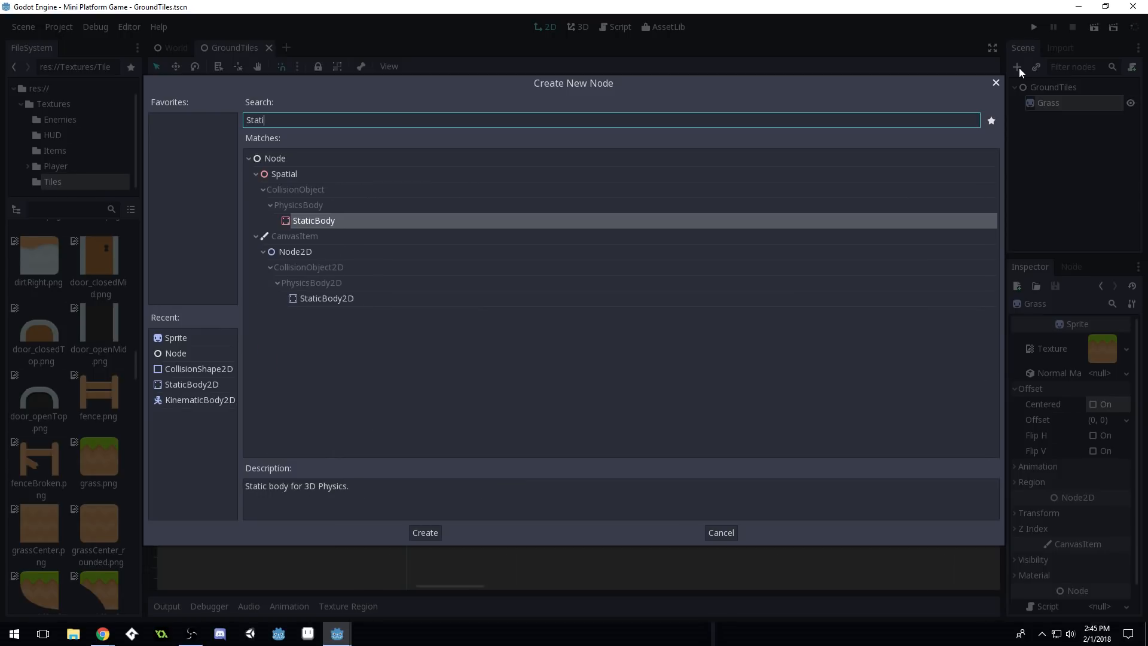
pyautogui.write('c')
pyautogui.click(337, 298)
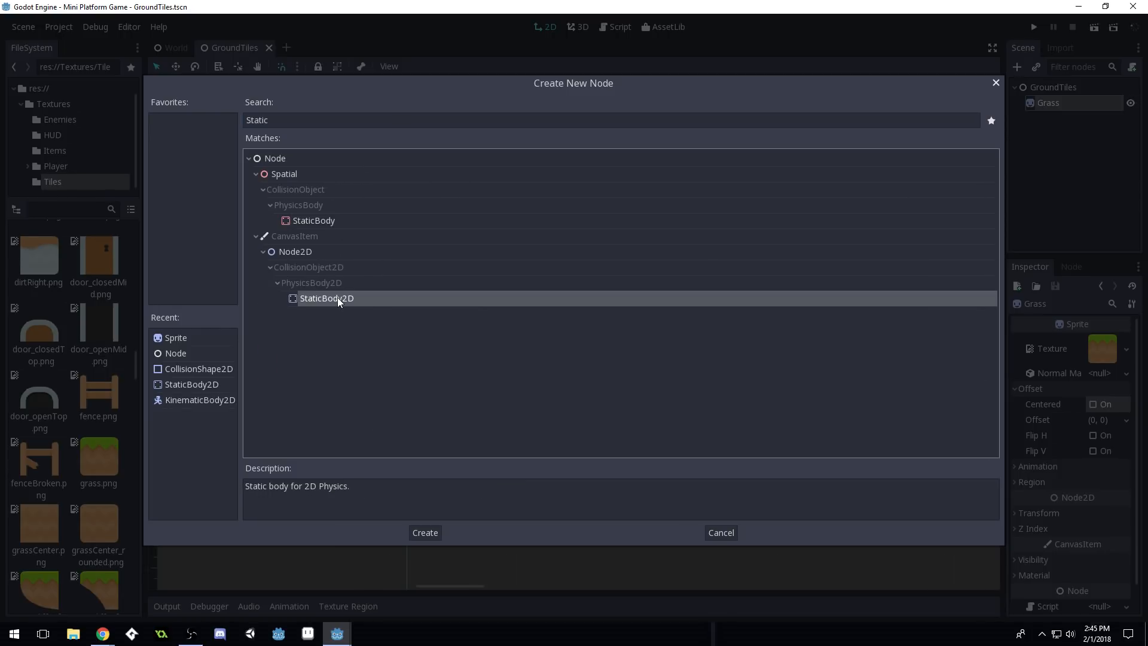
pyautogui.doubleClick(350, 301)
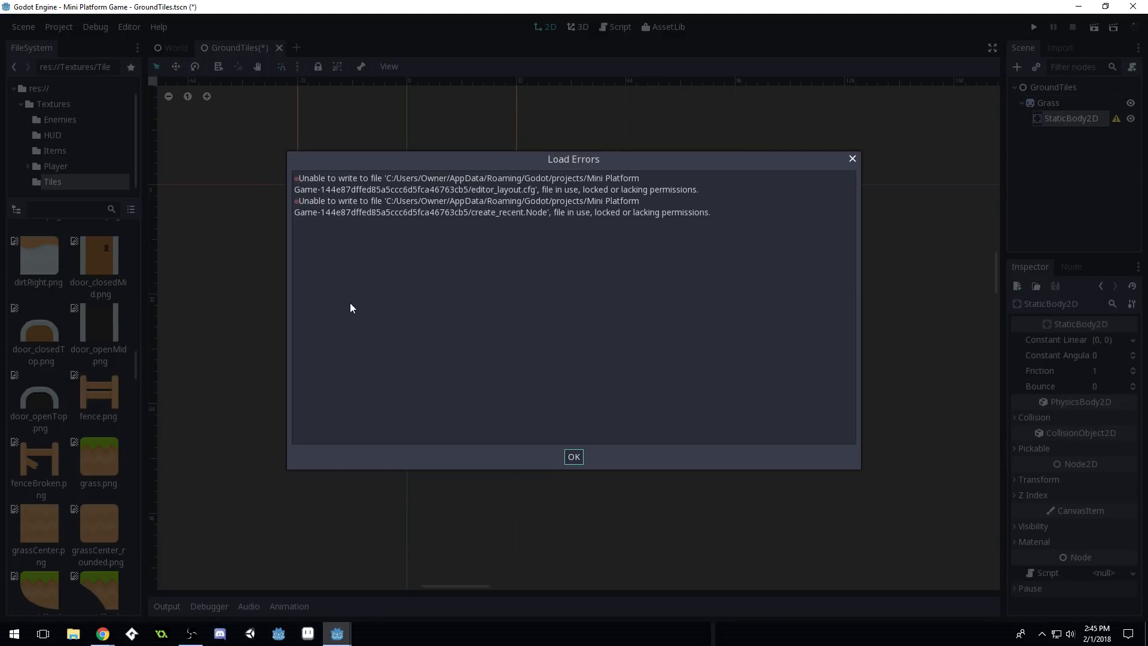
pyautogui.click(573, 456)
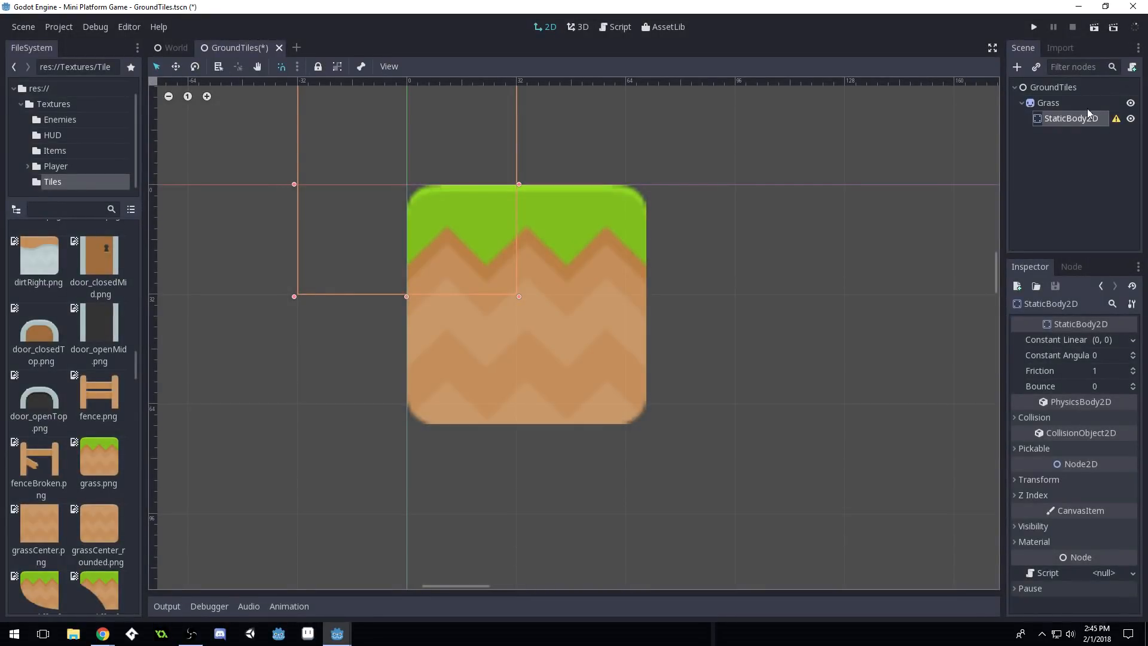
pyautogui.click(1018, 67)
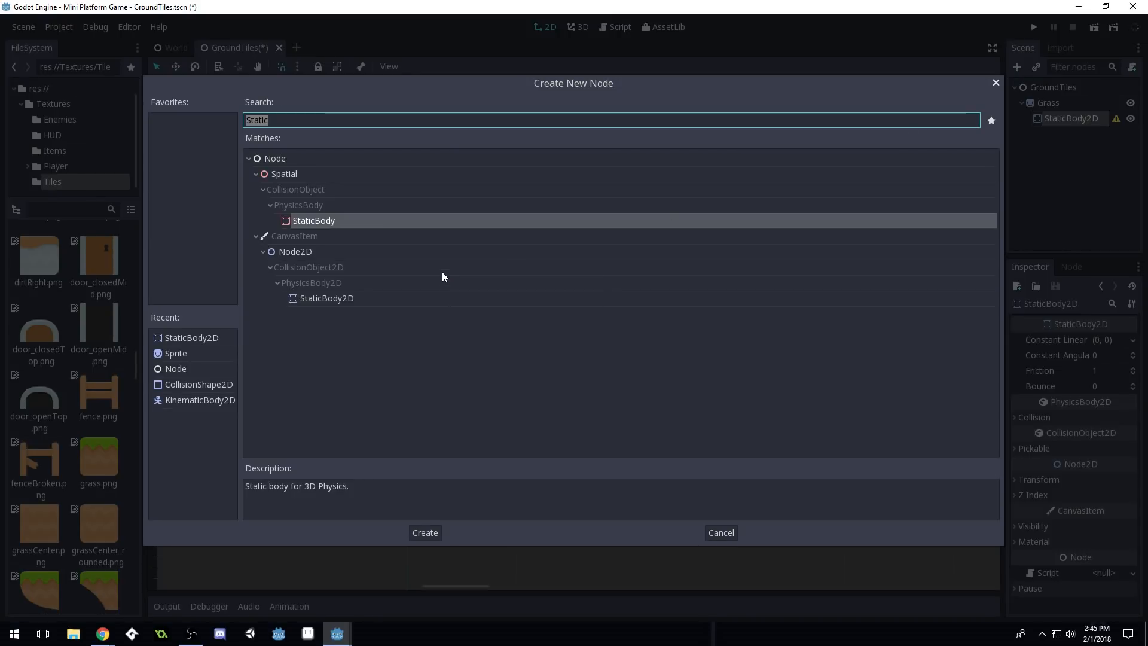
pyautogui.doubleClick(214, 385)
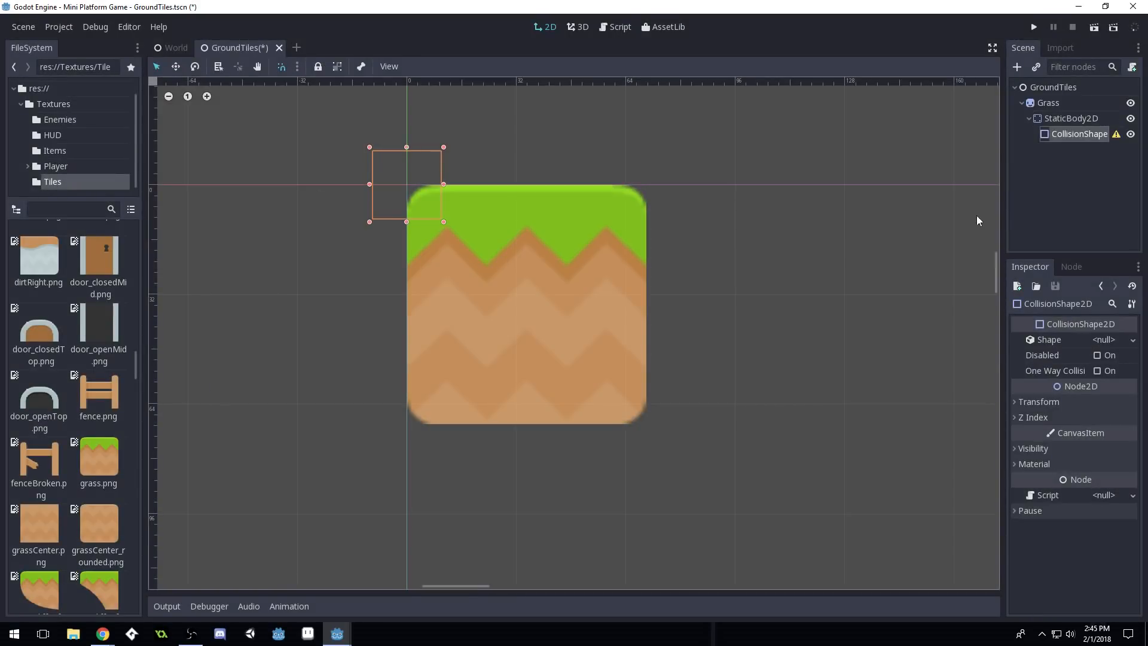
# Give the CollisionShape2D a New RectangleShape2D and size it over the grass tile
pyautogui.click(1114, 339)
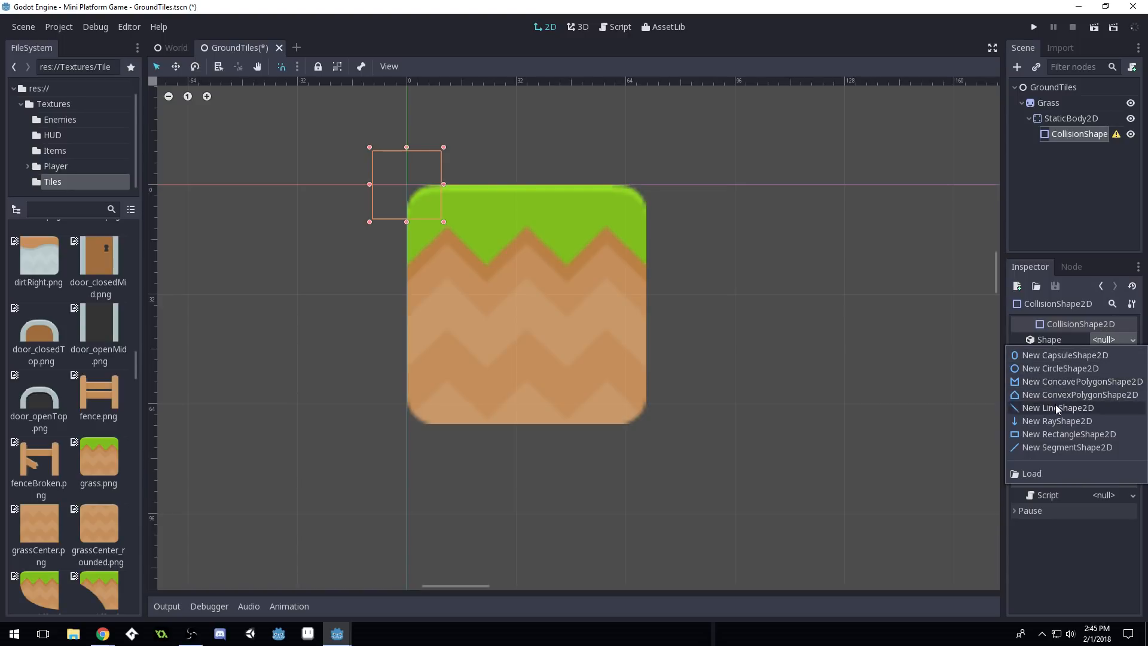
pyautogui.click(1055, 434)
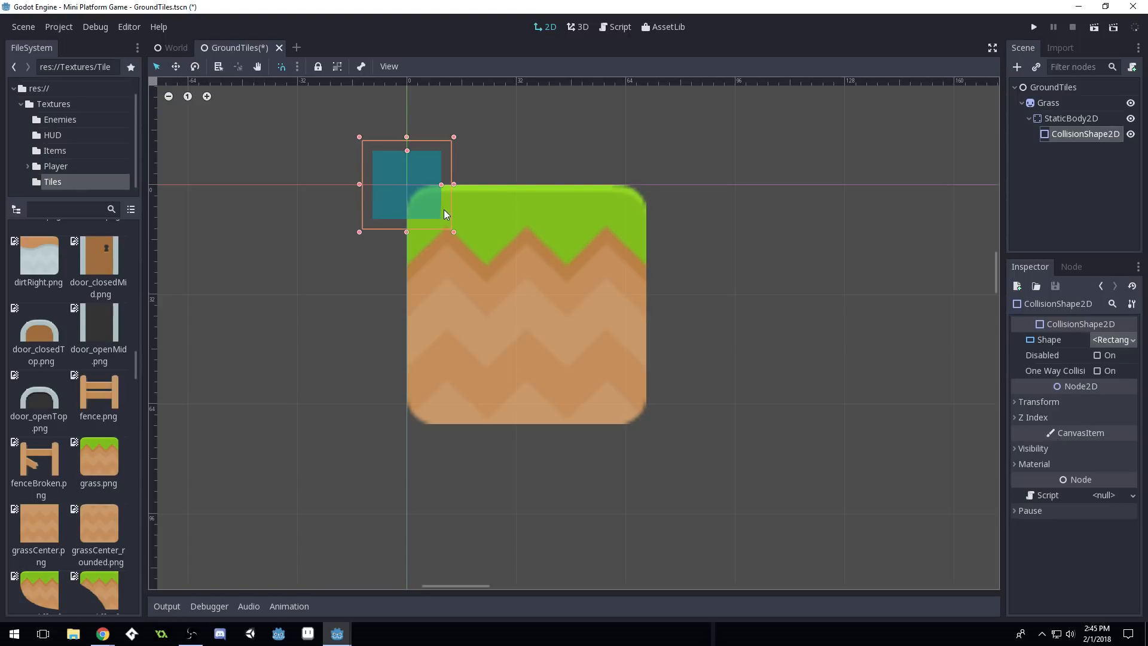
pyautogui.moveTo(422, 200); pyautogui.dragTo(500, 257)
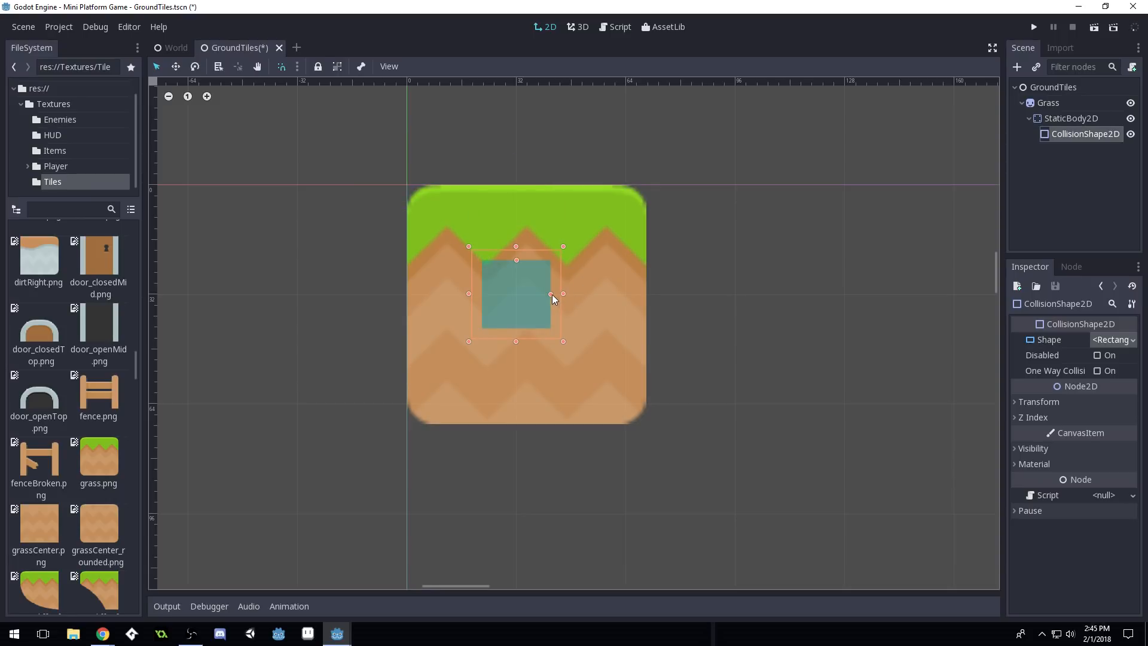
pyautogui.moveTo(550, 295); pyautogui.dragTo(577, 295)
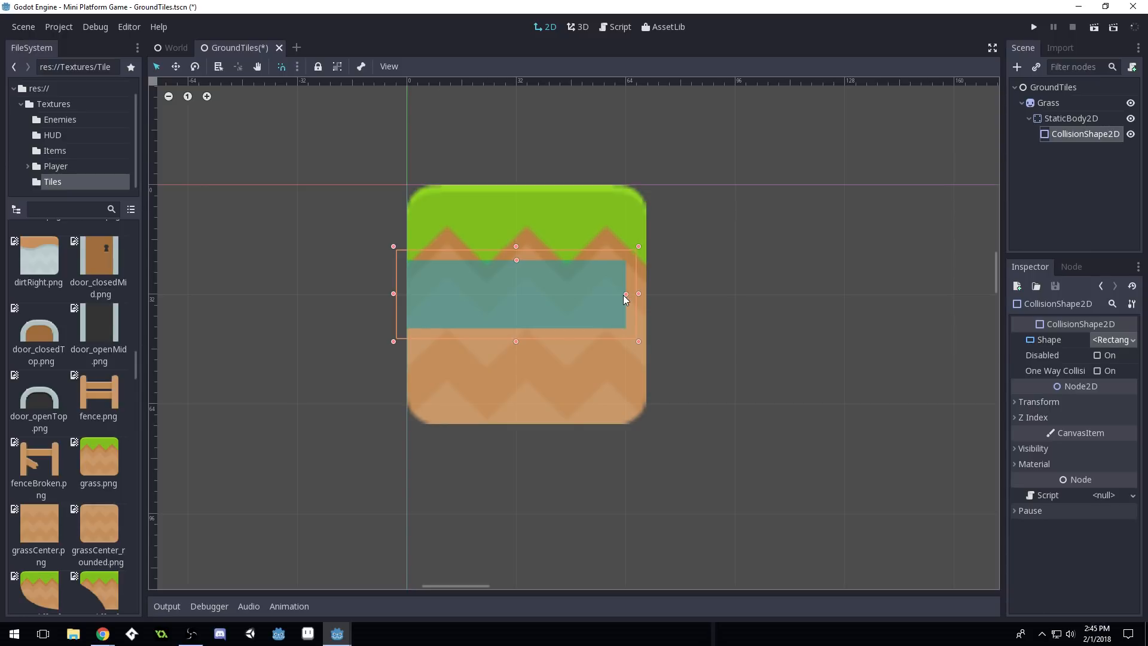
pyautogui.moveTo(623, 295); pyautogui.dragTo(587, 293)
pyautogui.moveTo(517, 261); pyautogui.dragTo(518, 225)
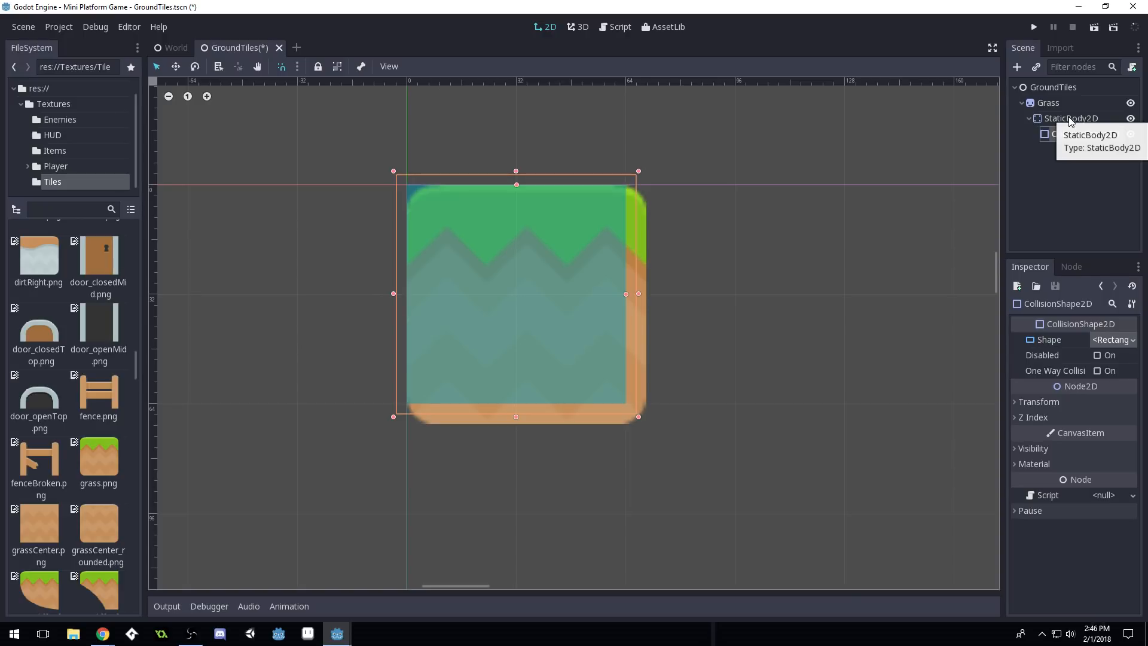
# Shrink the Grass sprite's right and bottom edges to the grid, then reselect CollisionShape2D
pyautogui.click(1053, 102)
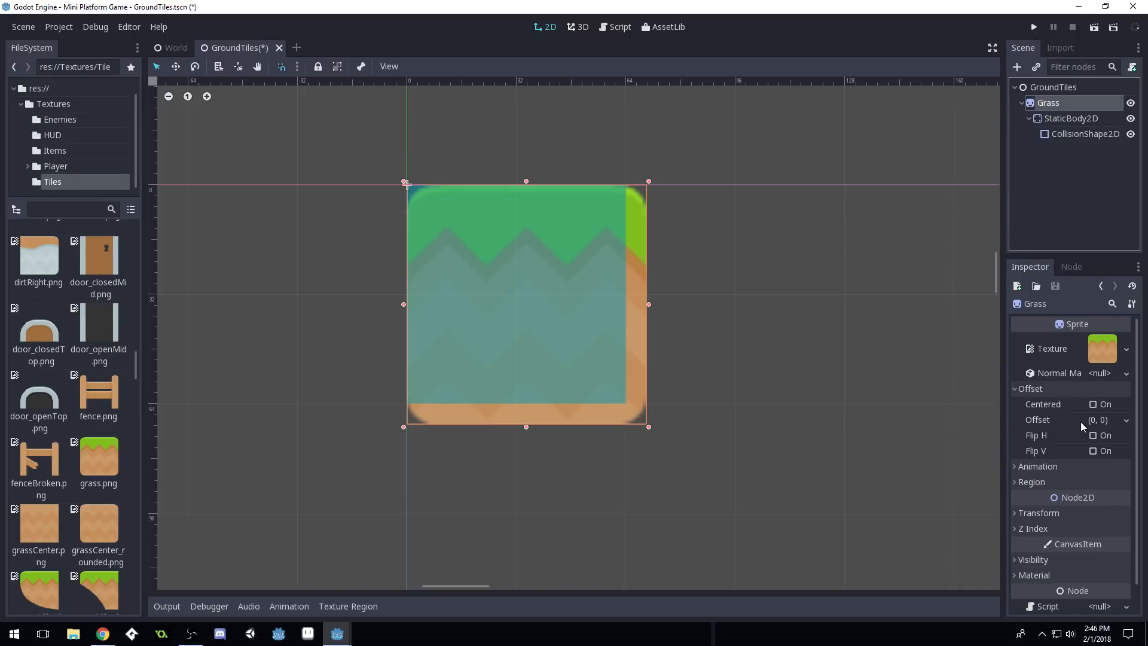
pyautogui.scroll(-1, 1073, 430)
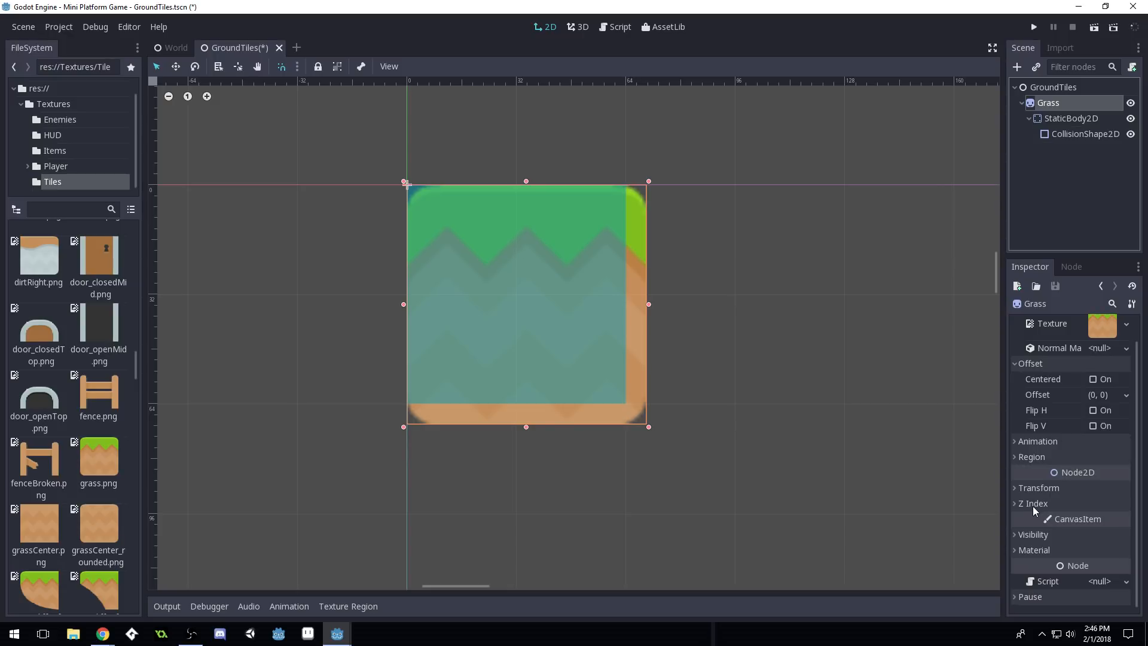
pyautogui.moveTo(649, 305); pyautogui.dragTo(629, 305)
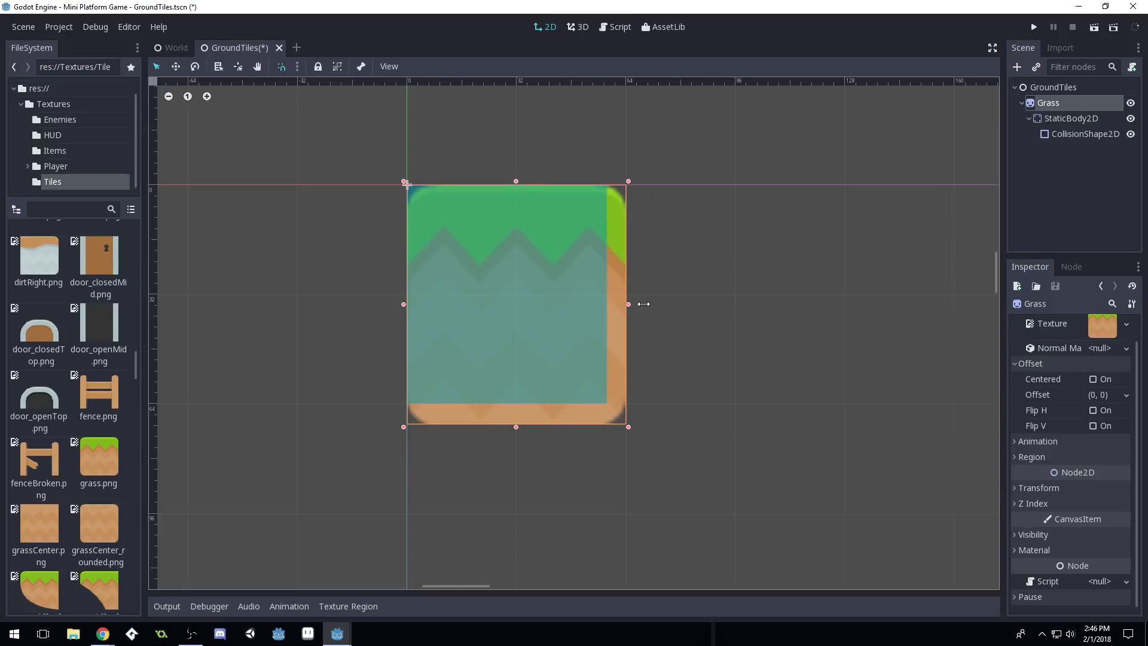
pyautogui.moveTo(513, 427); pyautogui.dragTo(514, 406)
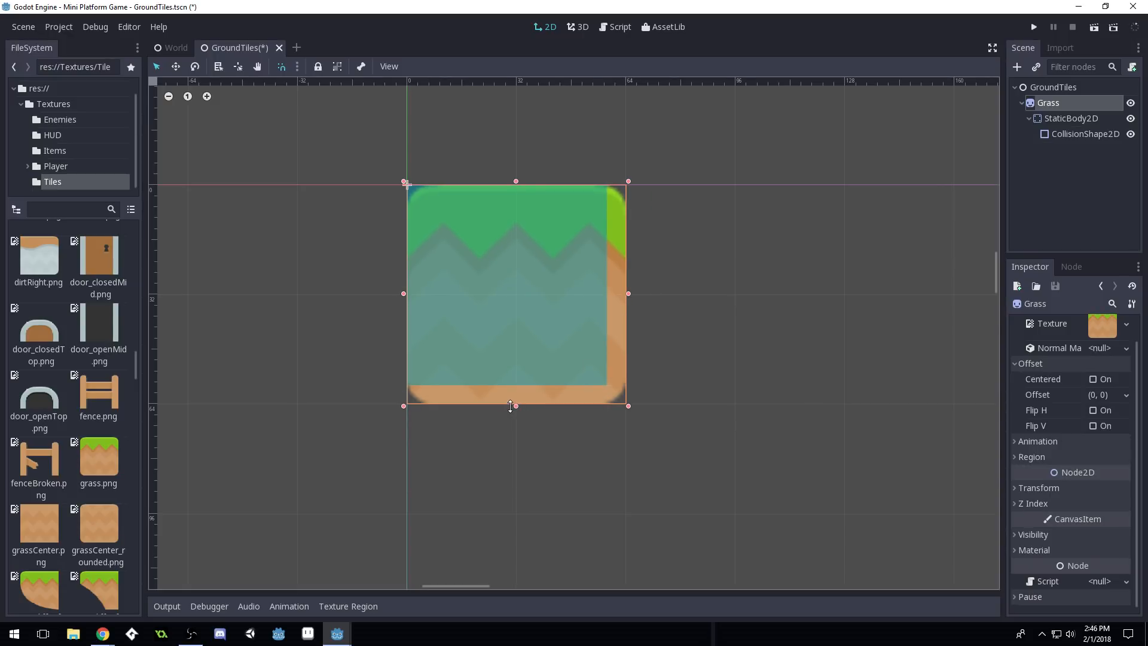
pyautogui.click(1078, 118)
pyautogui.click(1080, 134)
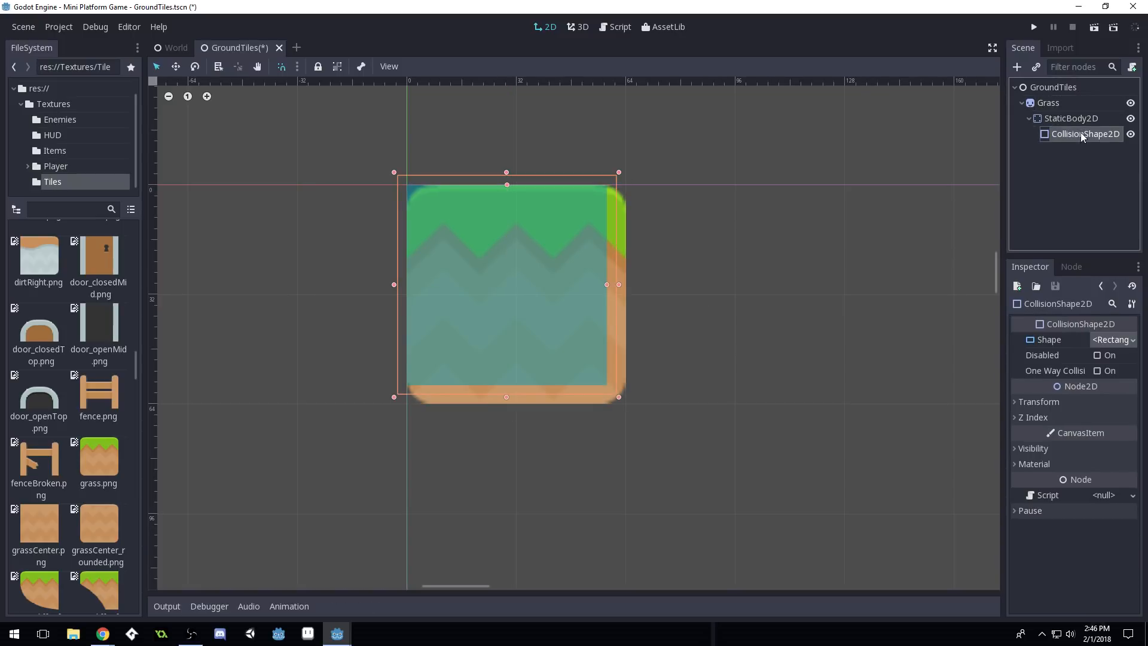
# Delete the CollisionShape2D, check StaticBody2D's Transform, then select Grass
pyautogui.click(1076, 118)
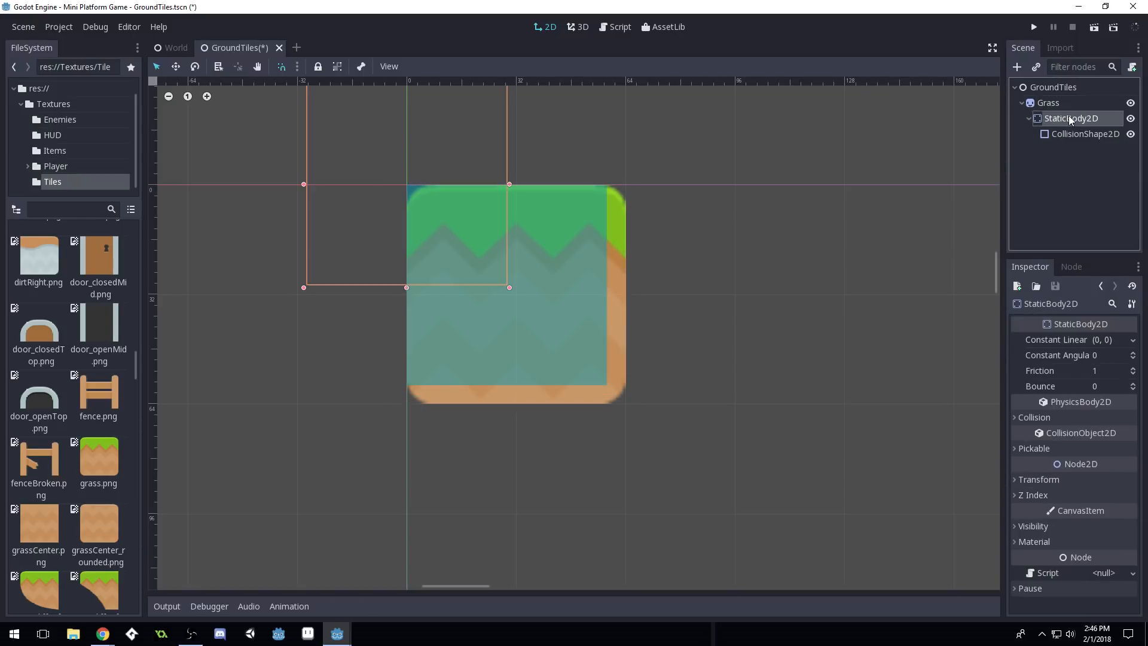
pyautogui.click(1078, 135)
pyautogui.press('Delete')
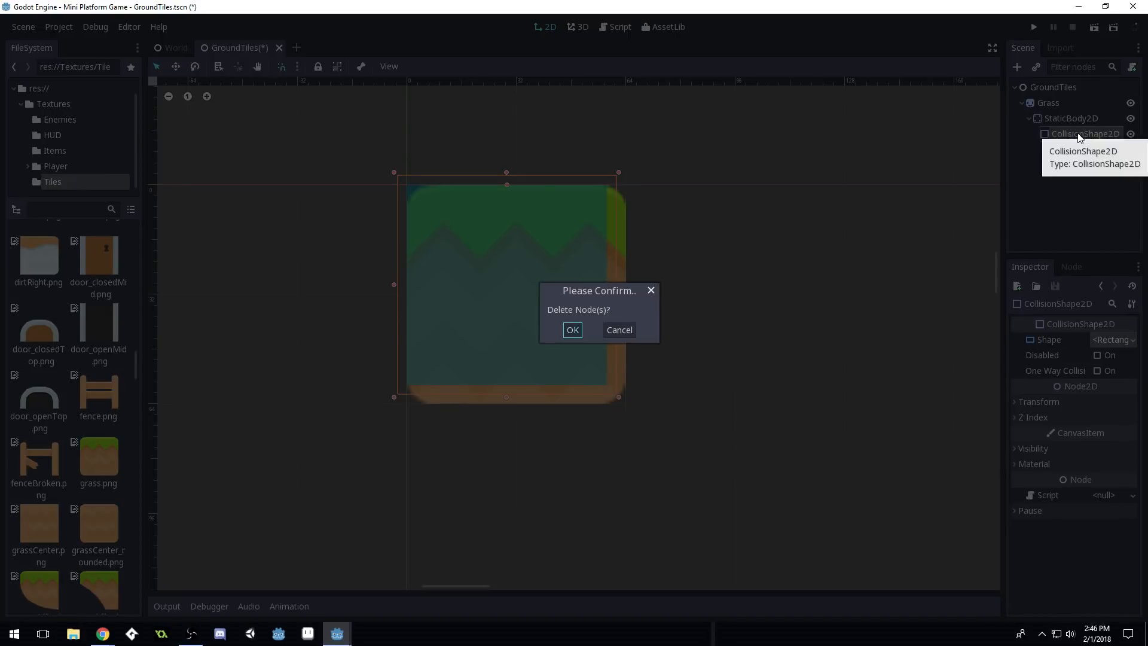
pyautogui.press('Return')
pyautogui.click(1059, 119)
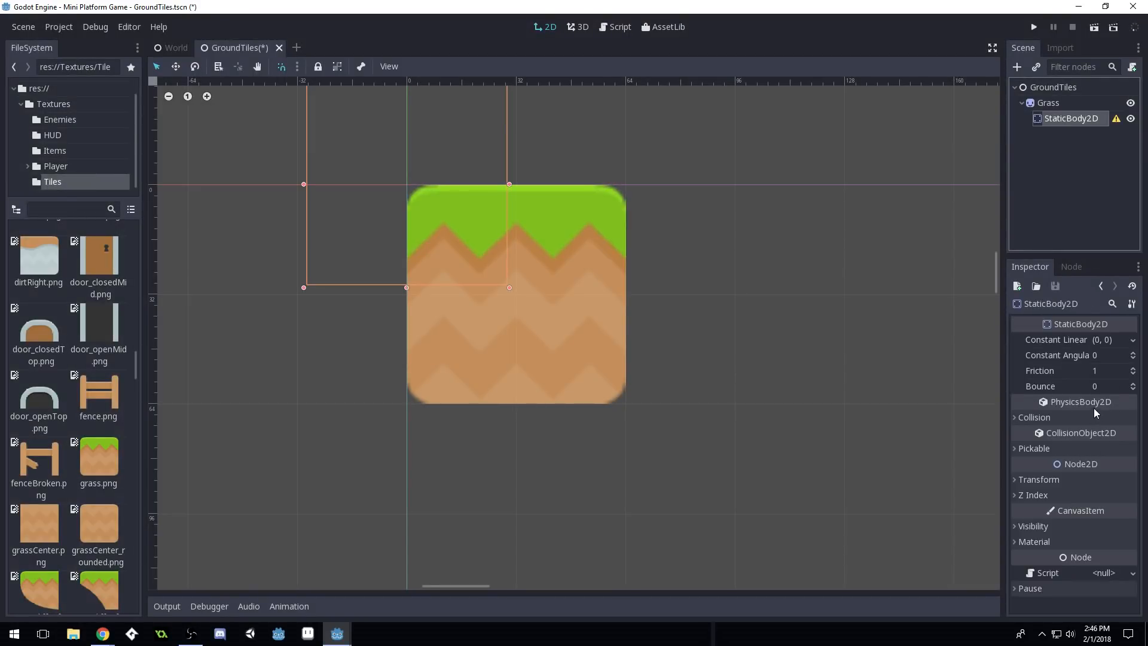
pyautogui.click(1017, 479)
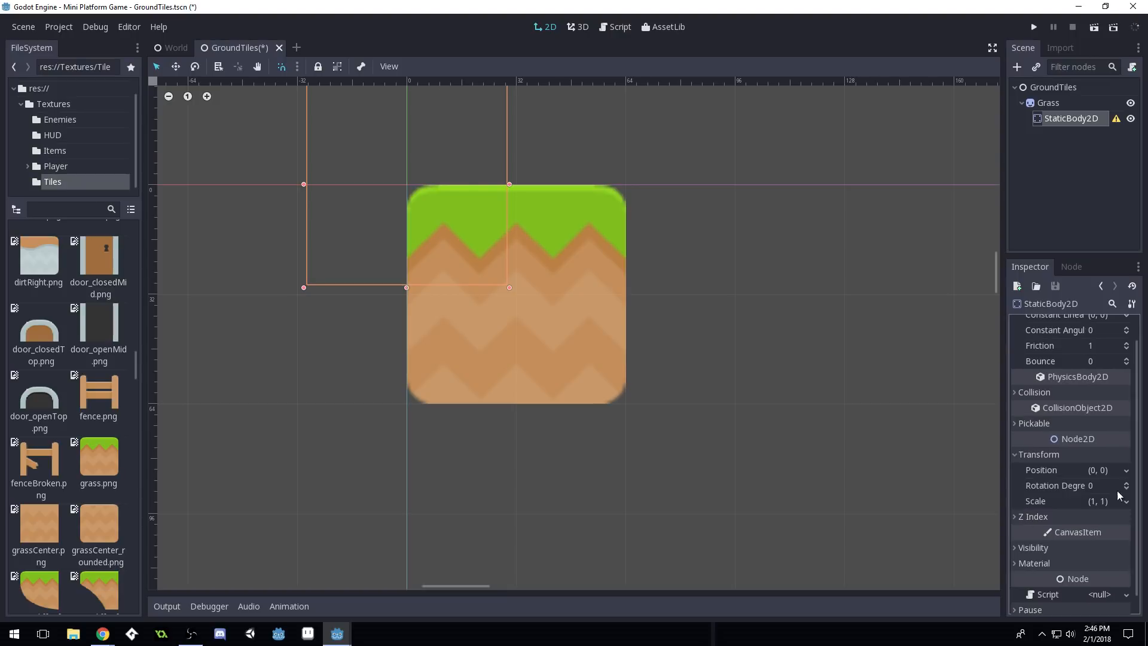
pyautogui.click(1048, 103)
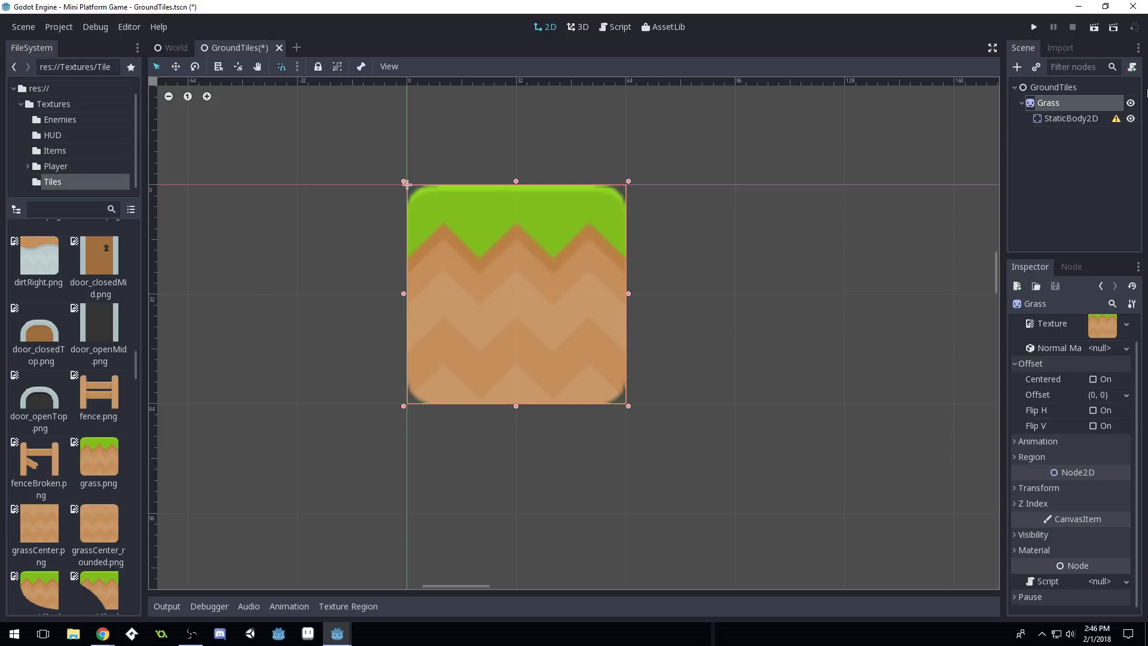
# Add a CollisionShape2D child to StaticBody2D and give it a new RectangleShape2D
pyautogui.click(1070, 118)
pyautogui.click(1017, 67)
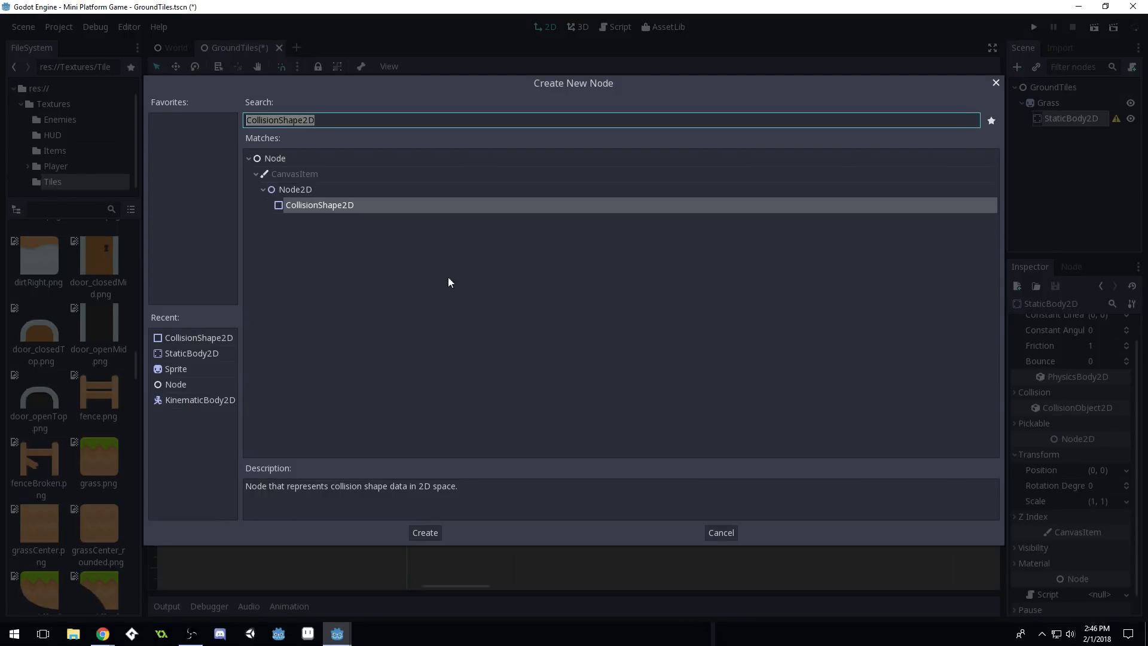
pyautogui.doubleClick(189, 338)
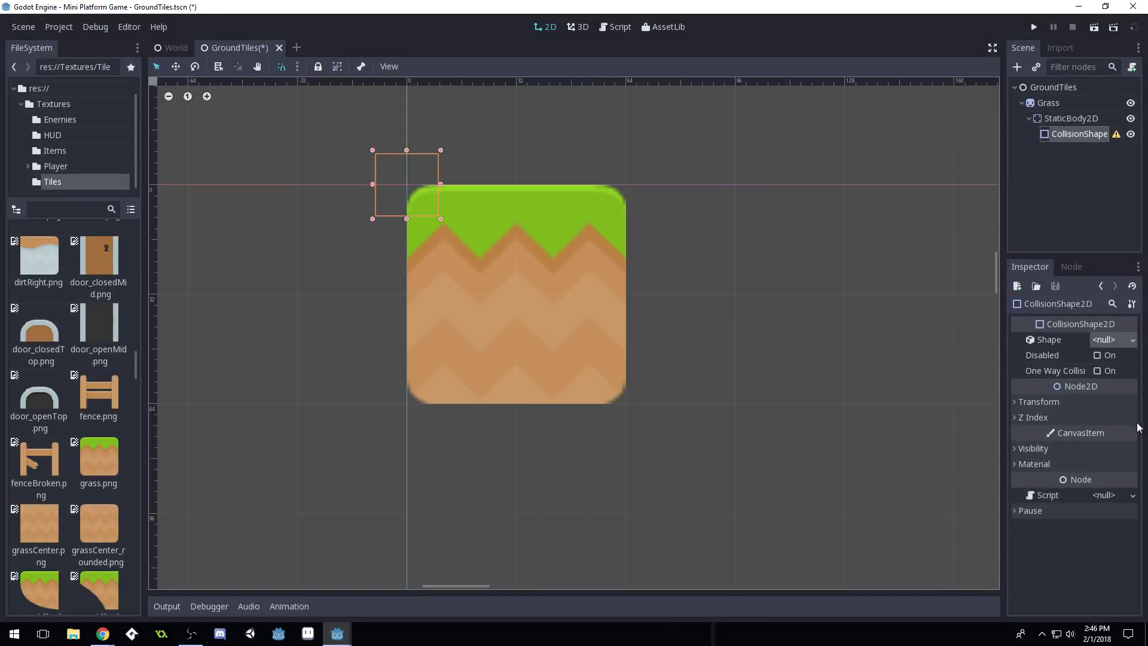
pyautogui.click(1114, 340)
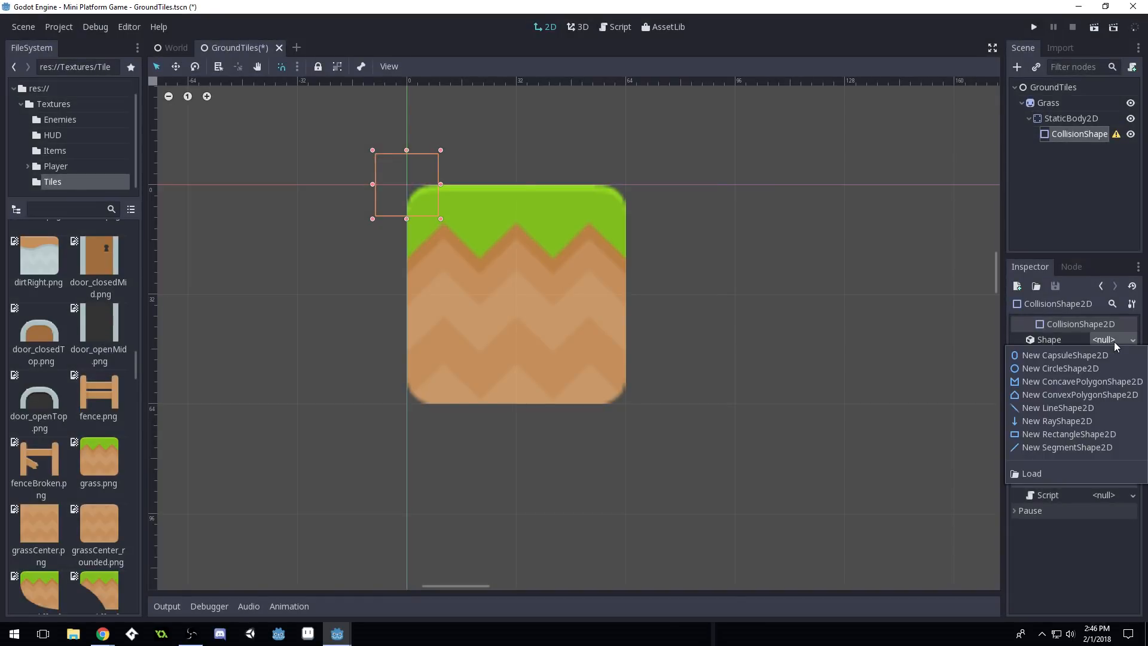
pyautogui.click(1046, 436)
# Stretch the collision rectangle over the whole grass tile and save GroundTiles.tscn
pyautogui.moveTo(436, 198); pyautogui.dragTo(625, 294)
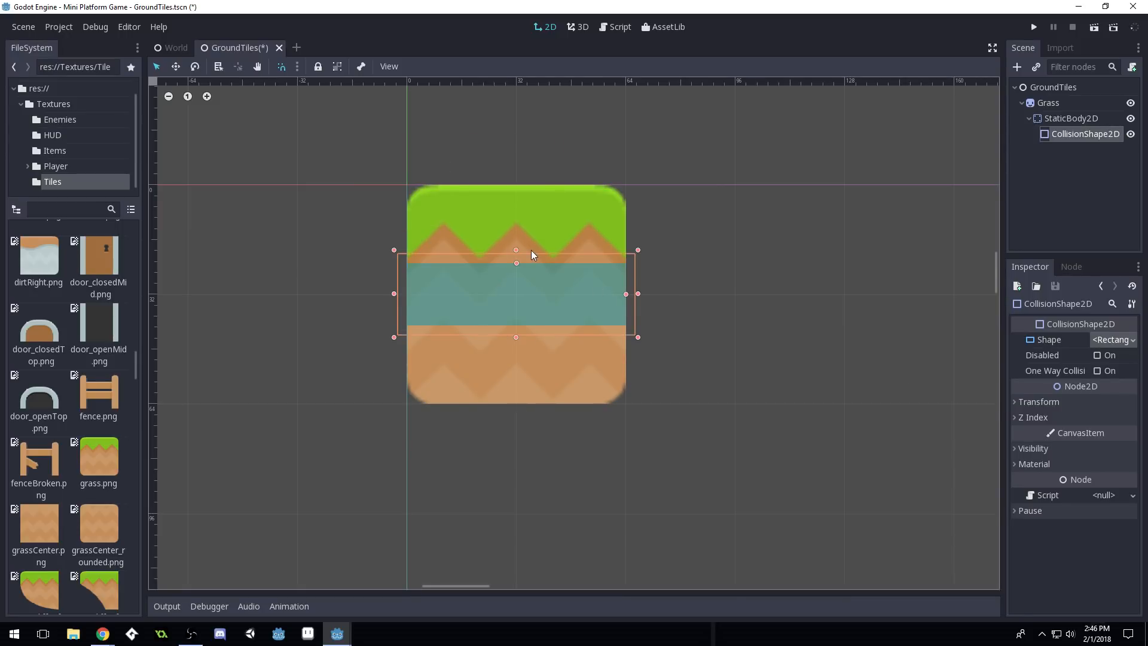
pyautogui.moveTo(519, 262); pyautogui.dragTo(518, 227)
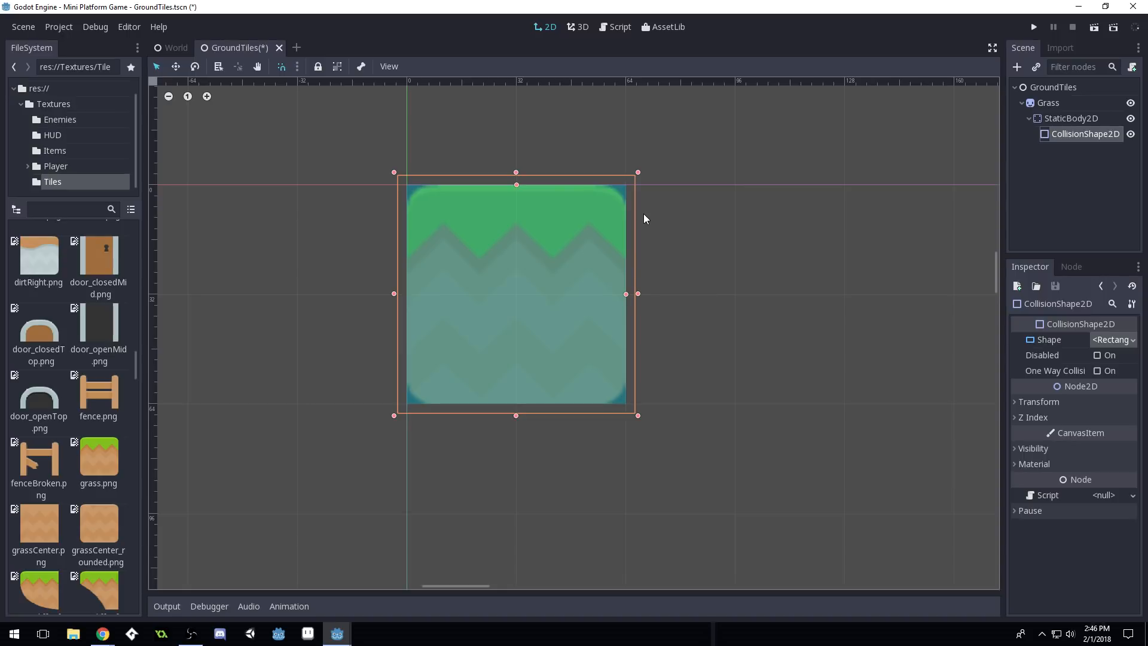
pyautogui.hotkey('ctrl', 's')
pyautogui.click(1067, 107)
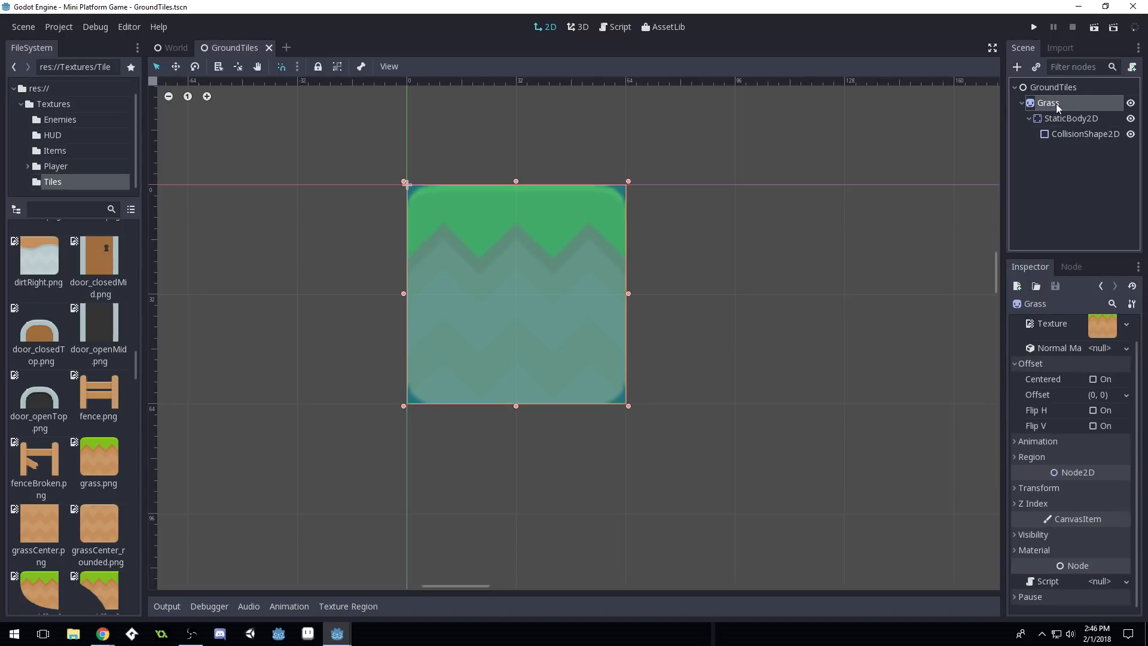
pyautogui.click(1070, 118)
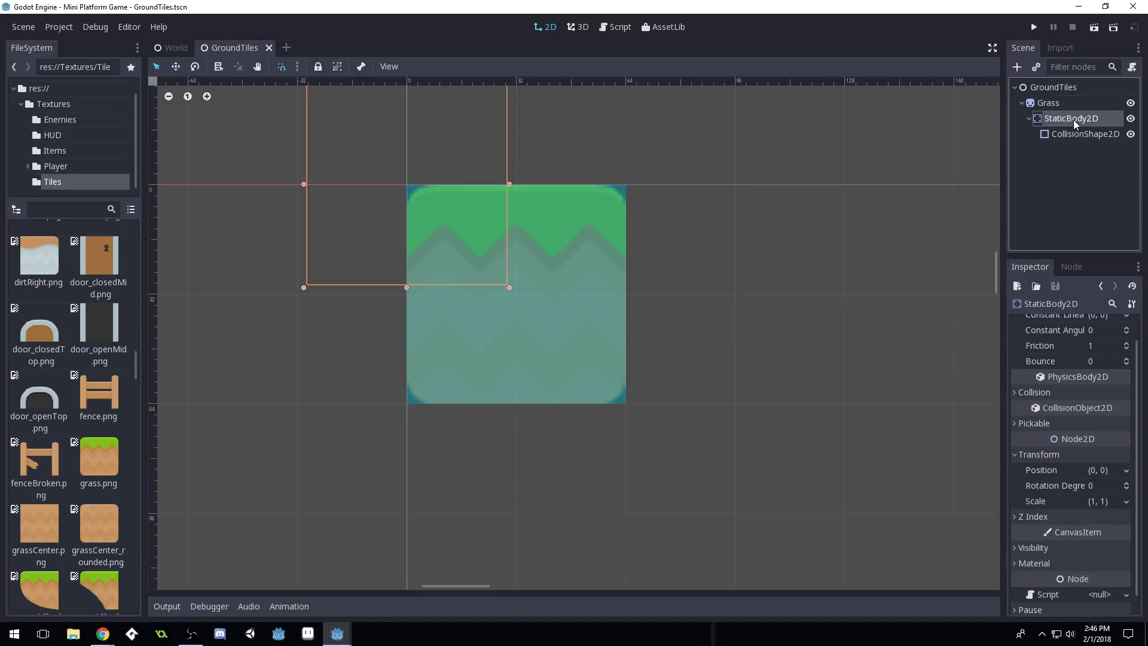
# Select the CollisionShape2D, save the scene and close the Load Errors report with OK
pyautogui.click(1086, 135)
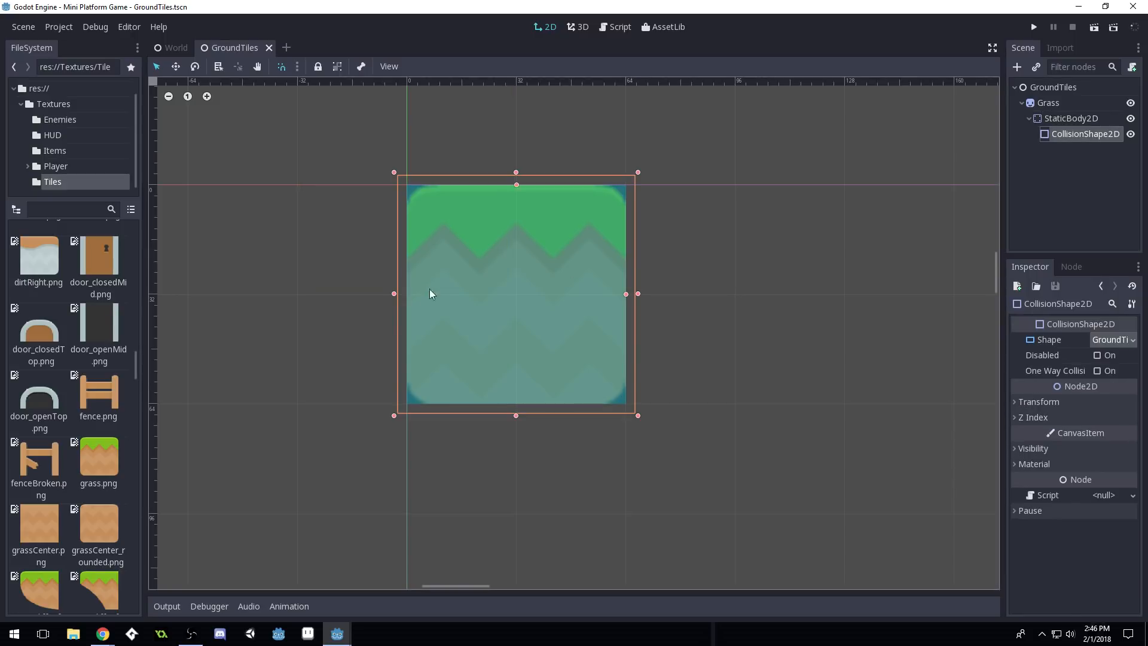
pyautogui.hotkey('ctrl', 's')
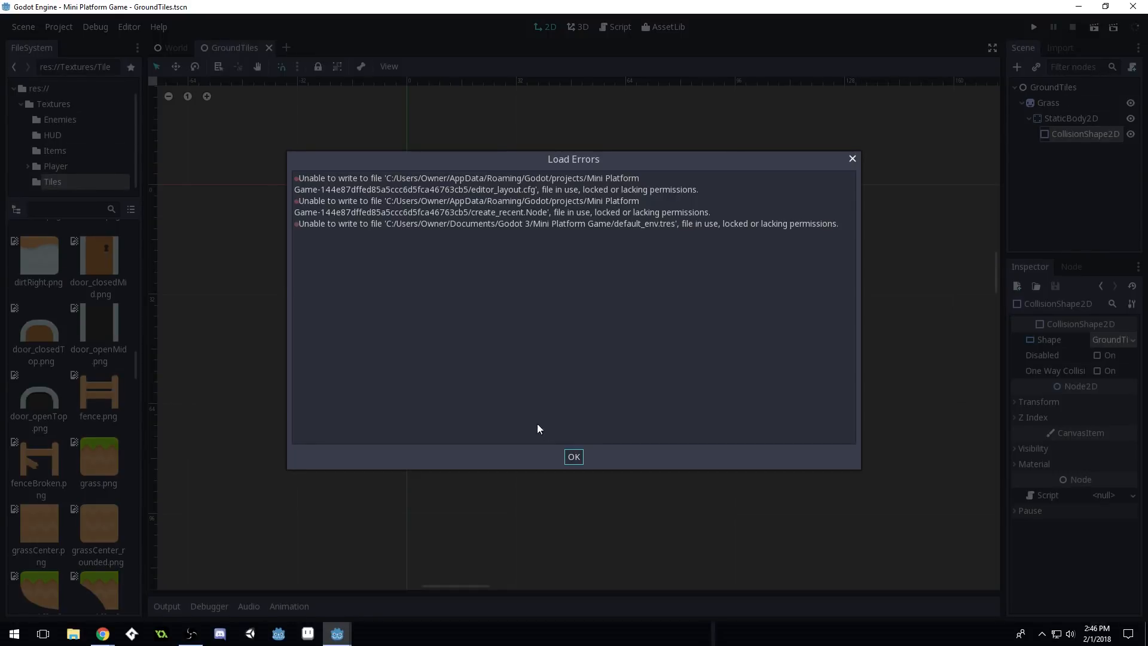
pyautogui.click(573, 457)
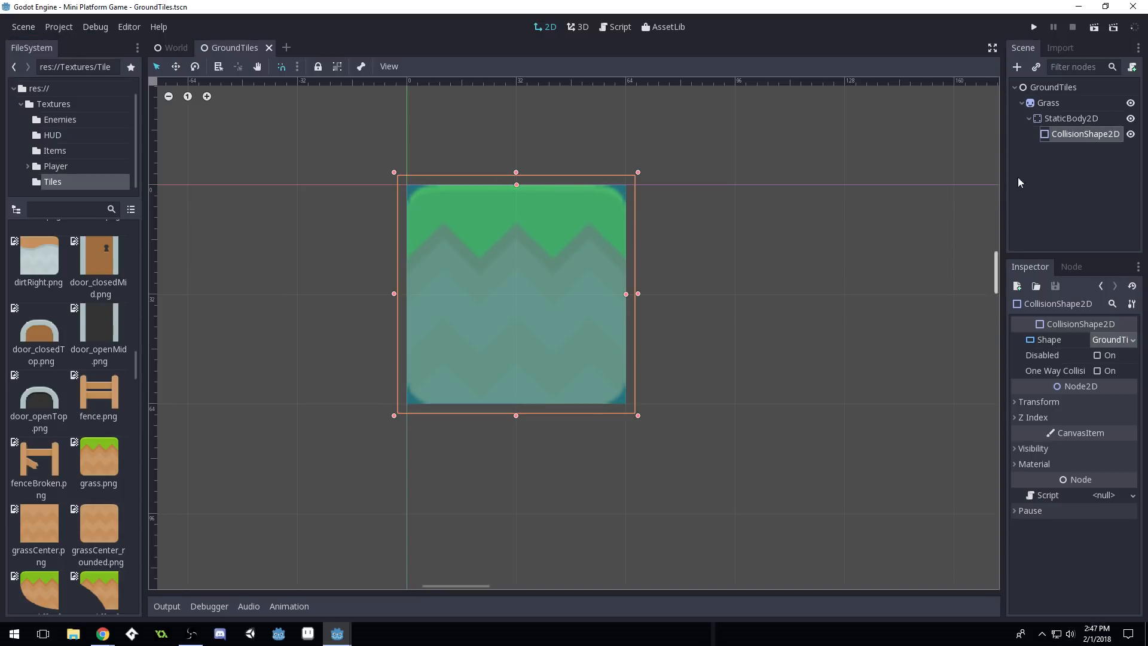
# Use Scene > Convert To > TileSet to export the scene as res://GroundTileSet.tres
pyautogui.click(27, 27)
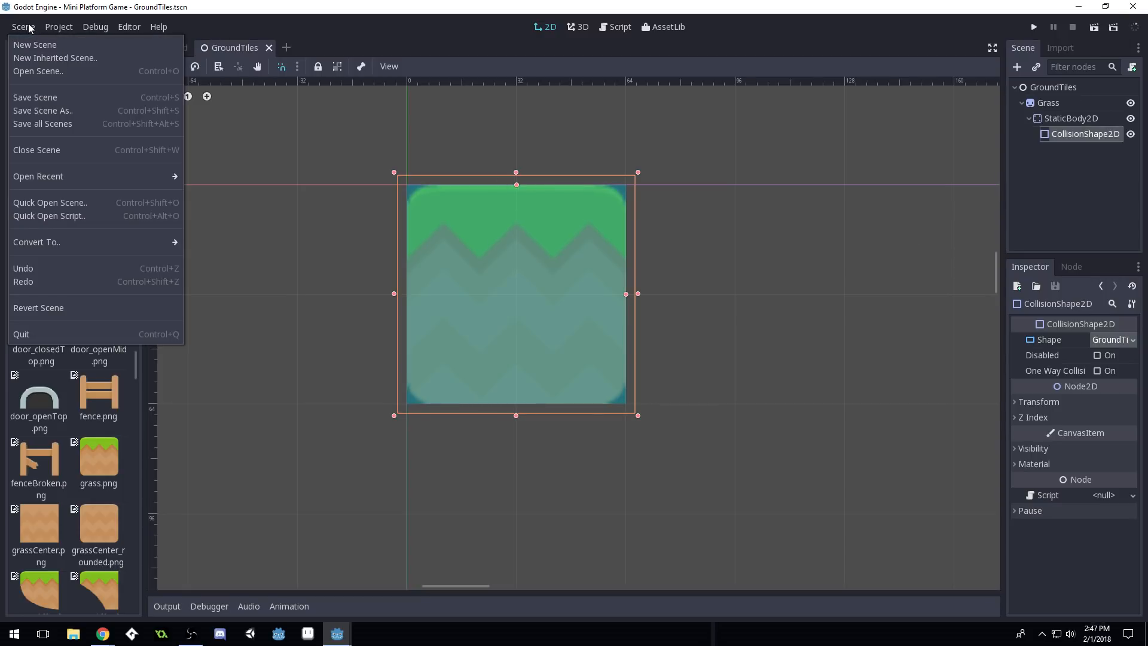
pyautogui.click(315, 29)
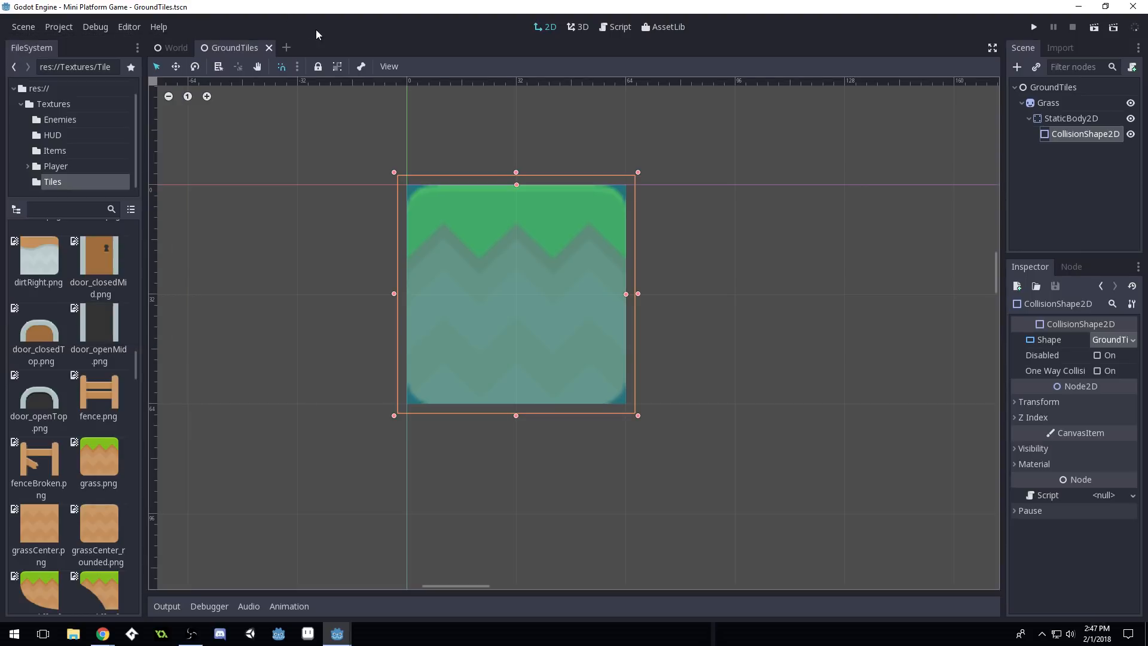
pyautogui.click(26, 27)
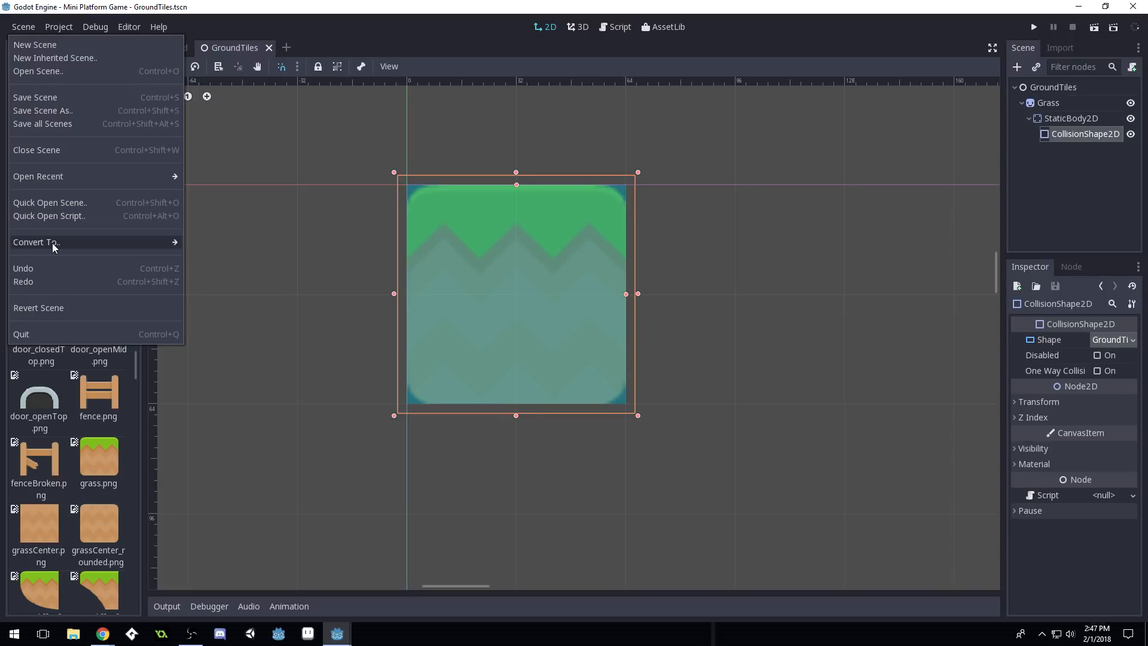
pyautogui.moveTo(52, 242)
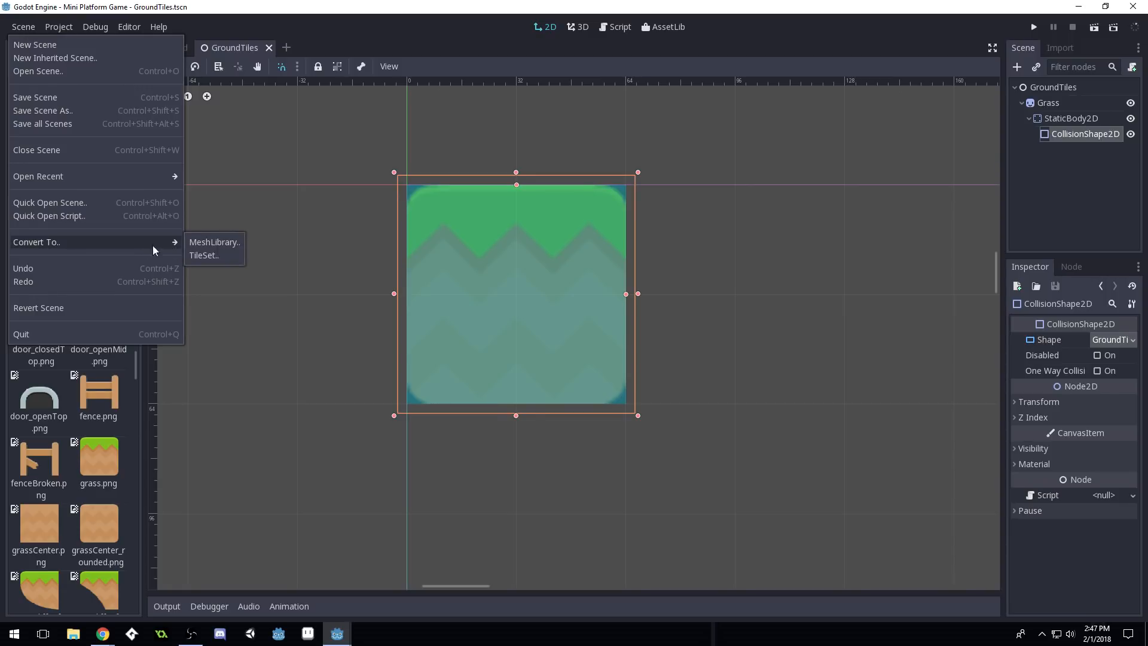
pyautogui.click(218, 257)
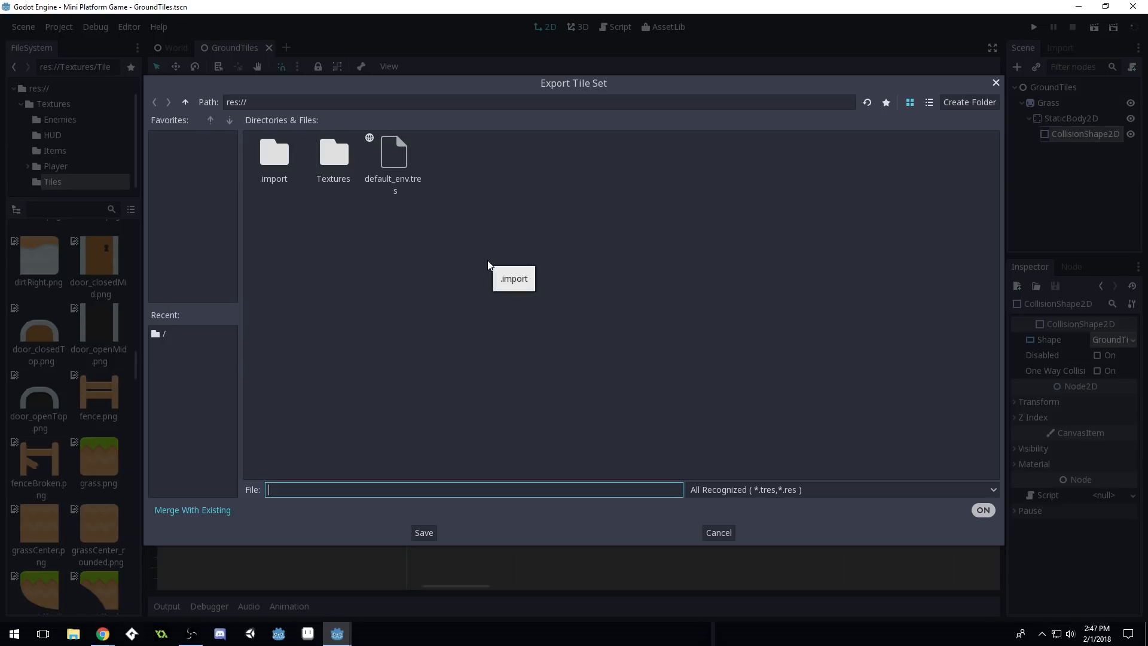
pyautogui.write('Groun')
pyautogui.write('Tilese')
pyautogui.press('BackSpace')
pyautogui.press('BackSpace')
pyautogui.write('Set.tres')
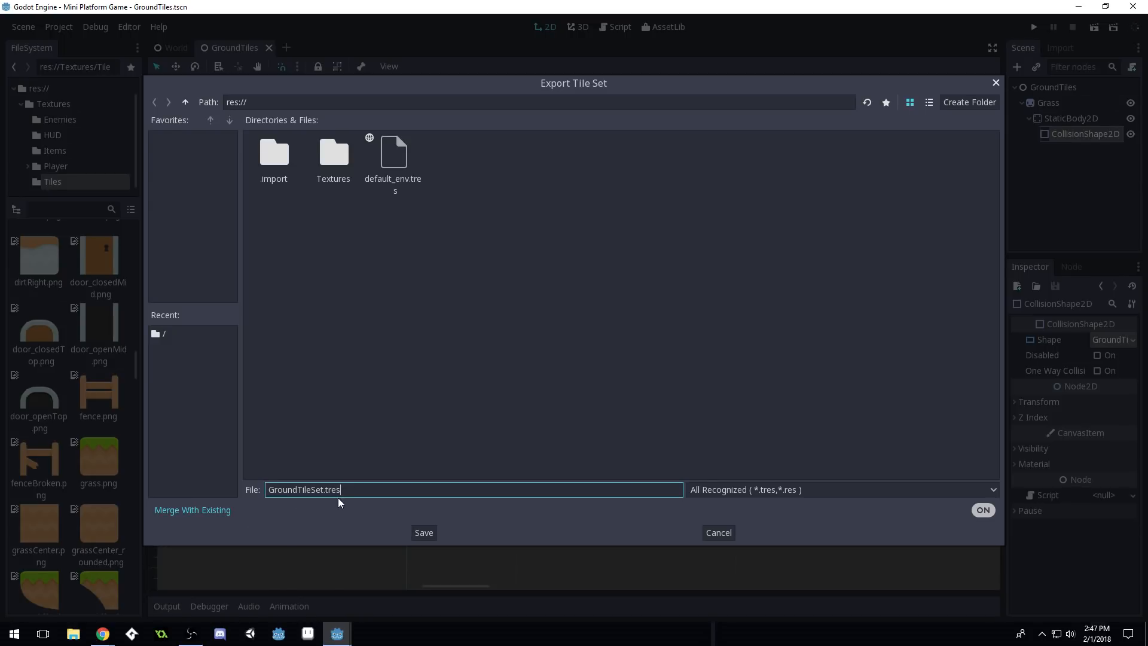
pyautogui.click(424, 532)
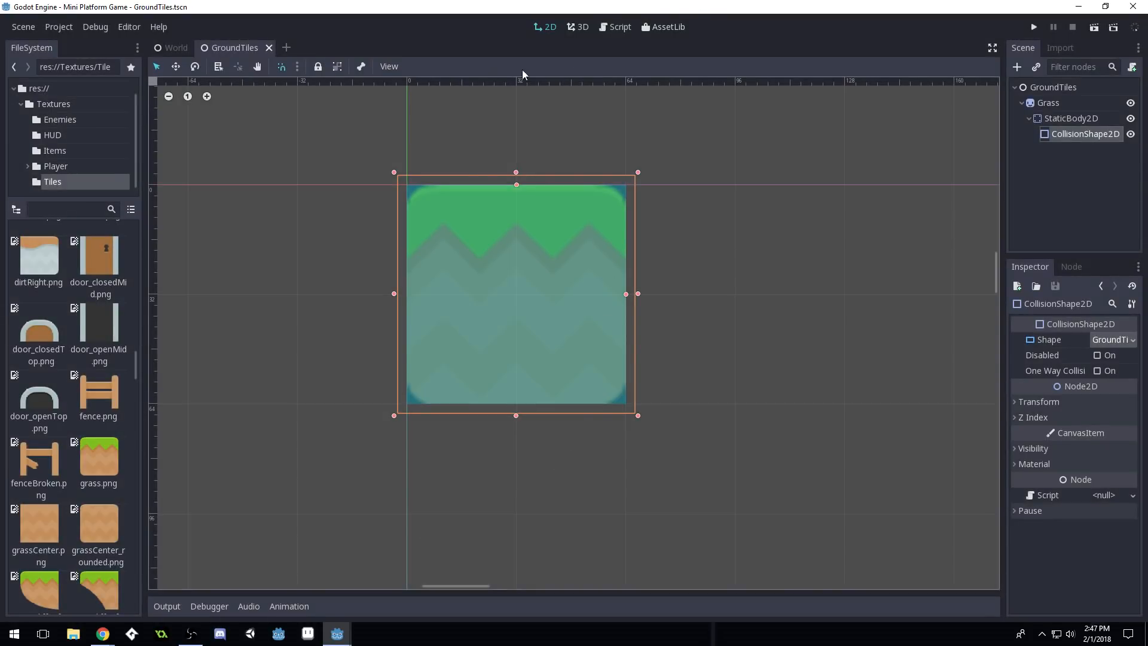
# Close the GroundTiles tab and delete the Walls node from the World scene
pyautogui.click(269, 49)
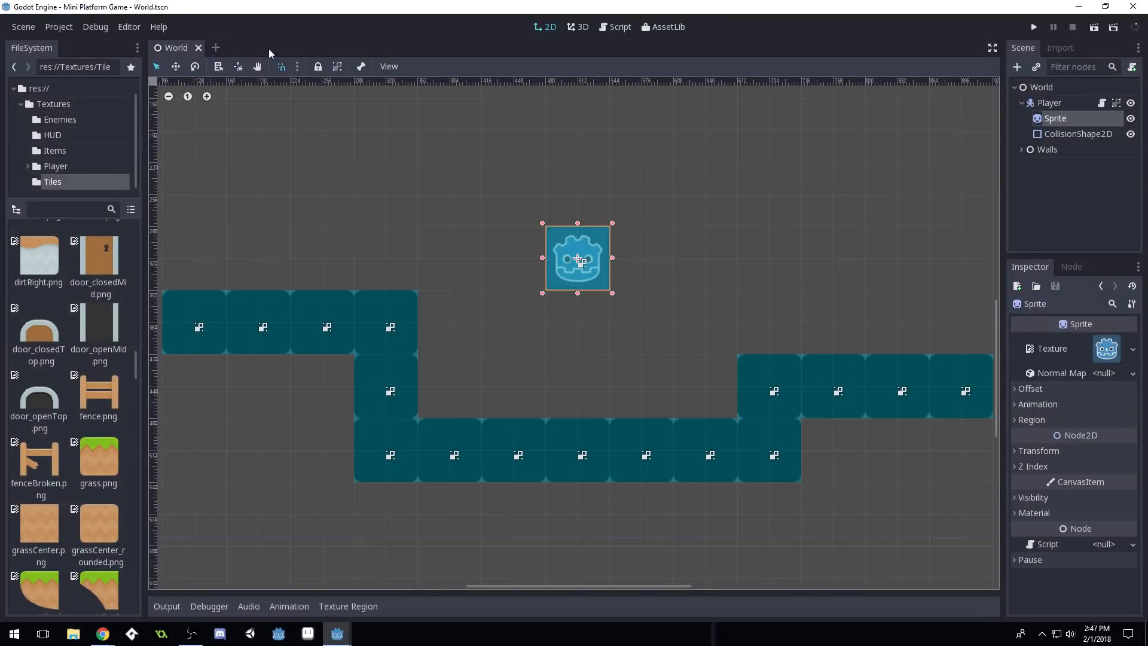
pyautogui.scroll(-3, 593, 299)
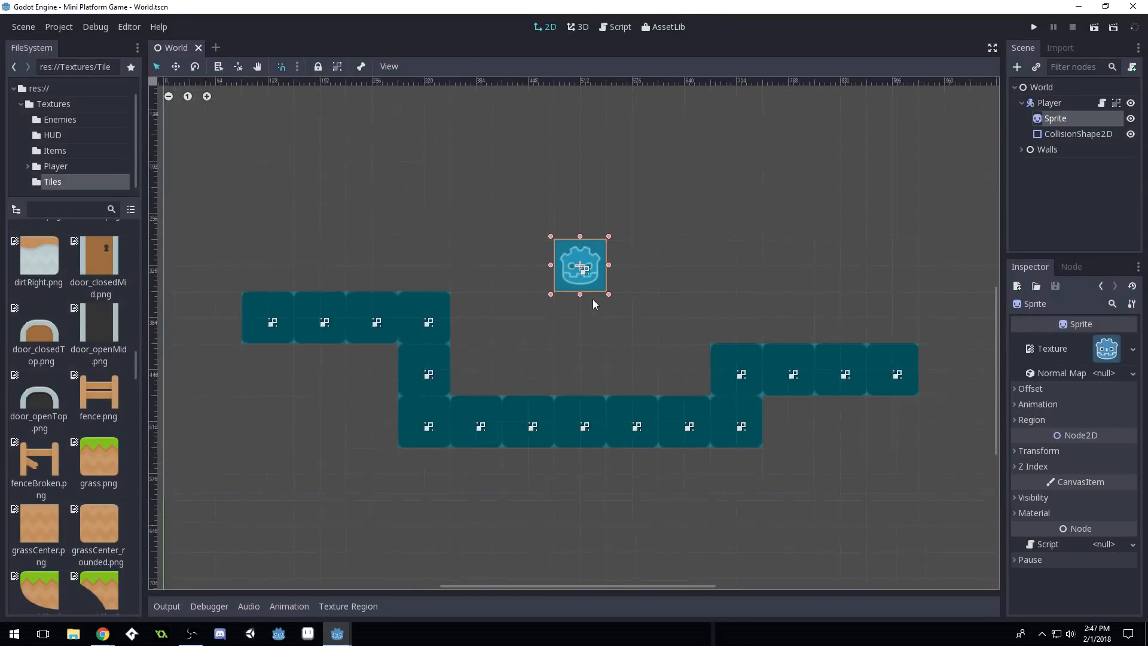
pyautogui.click(1052, 152)
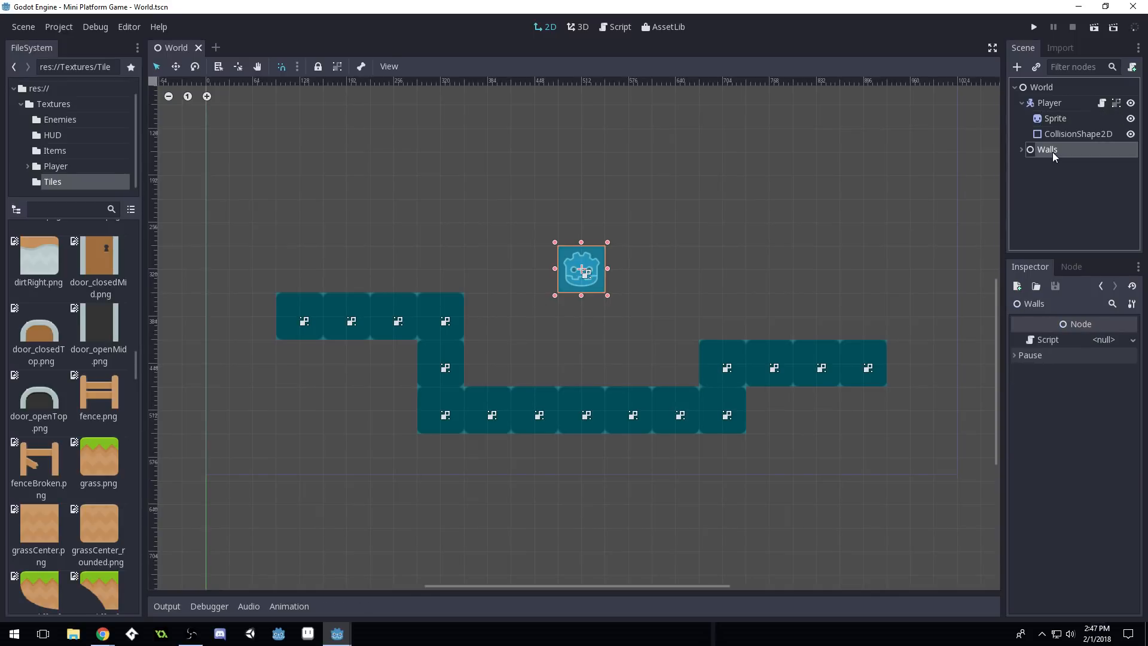
pyautogui.press('Delete')
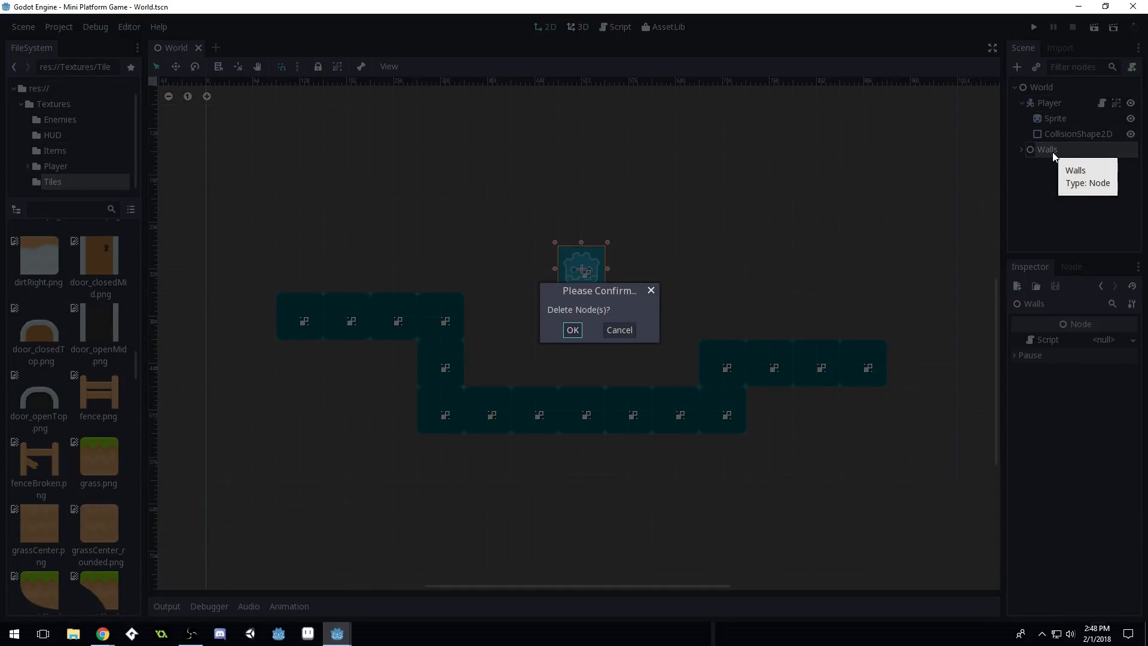
pyautogui.press('Return')
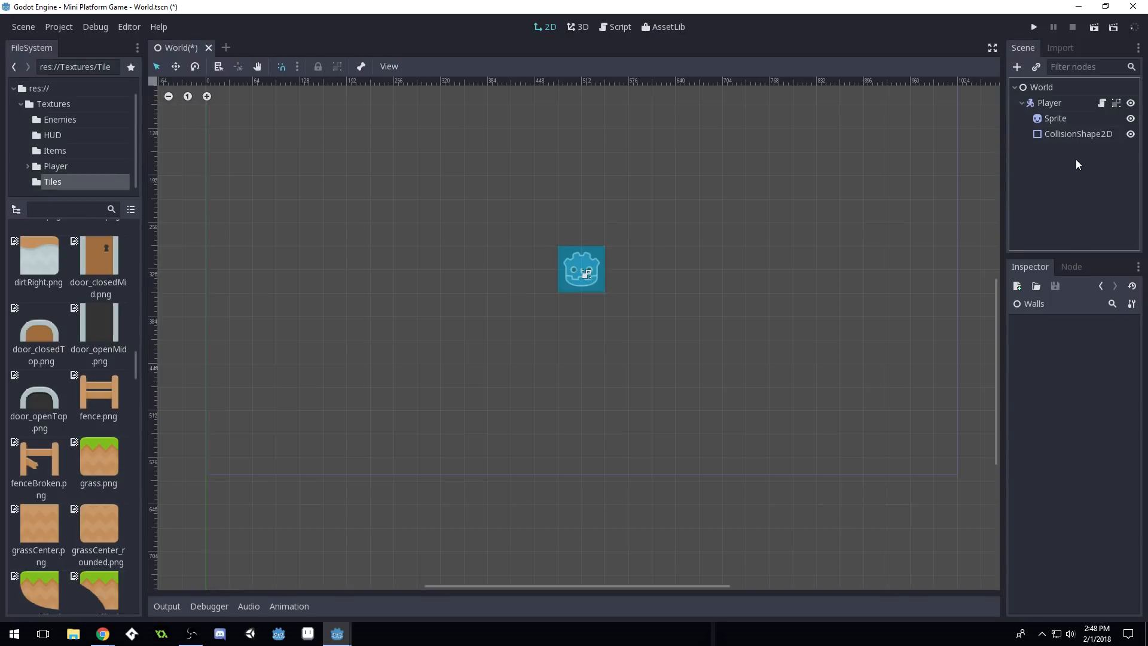
# Save World.tscn and collapse the Player node under the World root
pyautogui.hotkey('ctrl', 's')
pyautogui.scroll(-2, 564, 430)
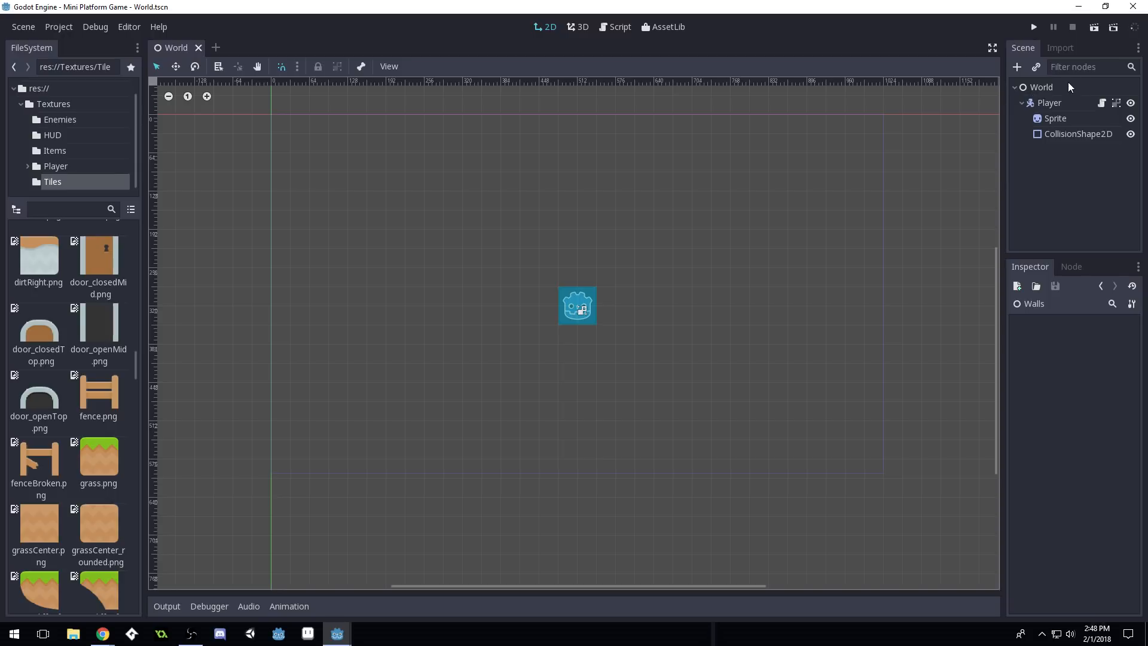
pyautogui.click(1053, 88)
pyautogui.click(1022, 103)
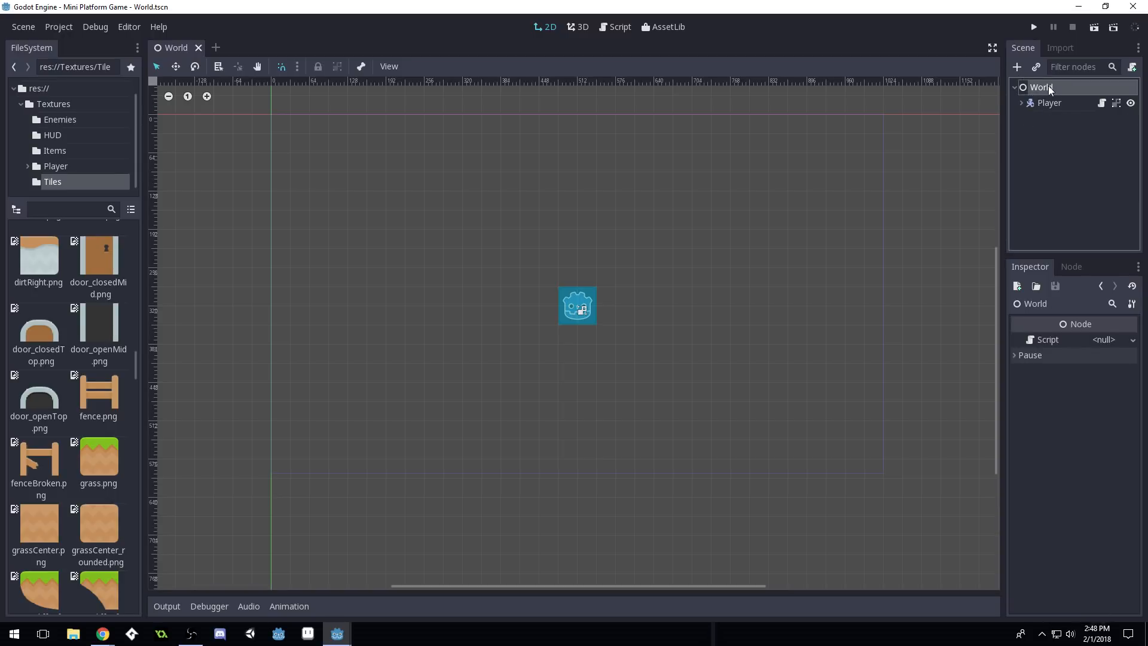
# Search 'Tile' in Create New Node to add a TileMap under World, then show res:// in FileSystem
pyautogui.click(1017, 68)
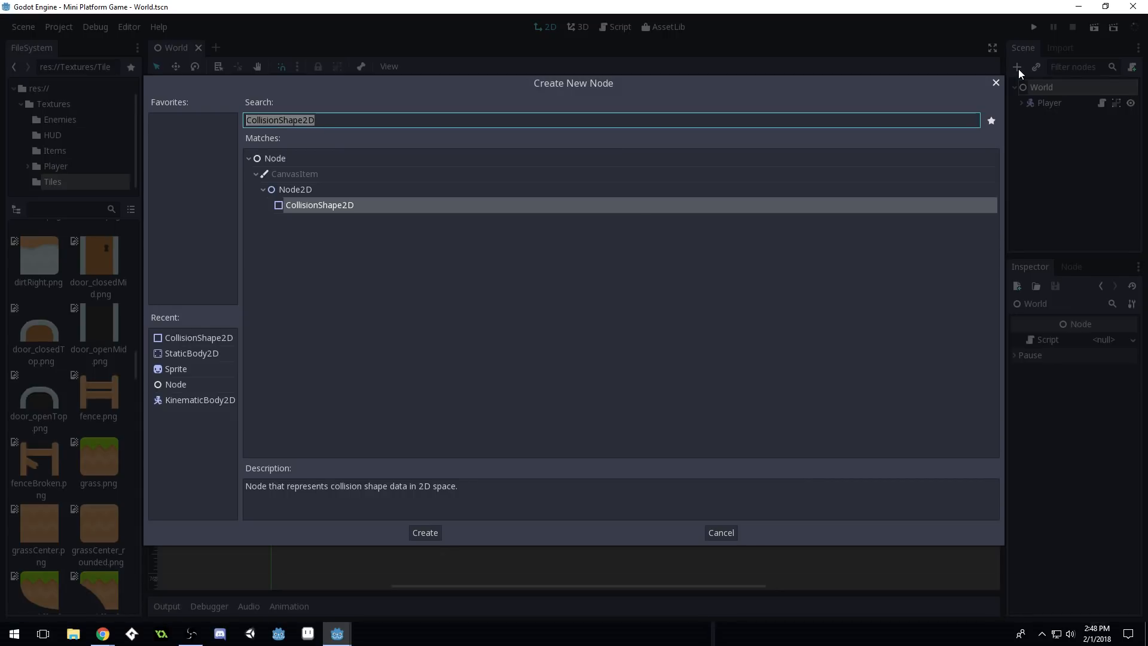
pyautogui.write('Tile')
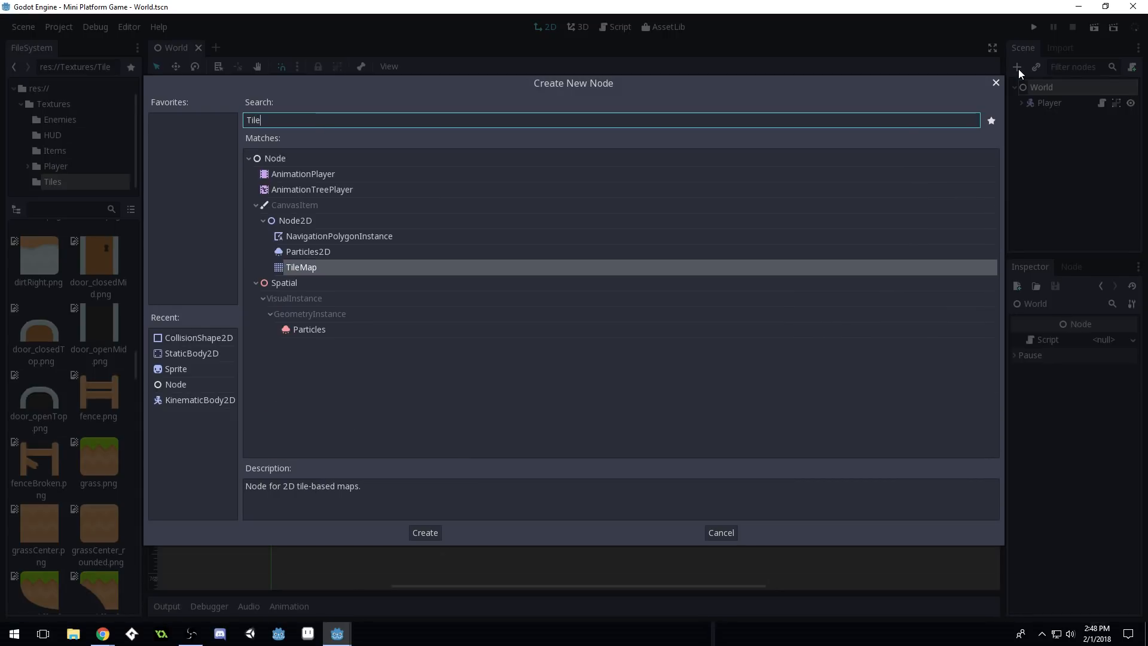
pyautogui.doubleClick(321, 266)
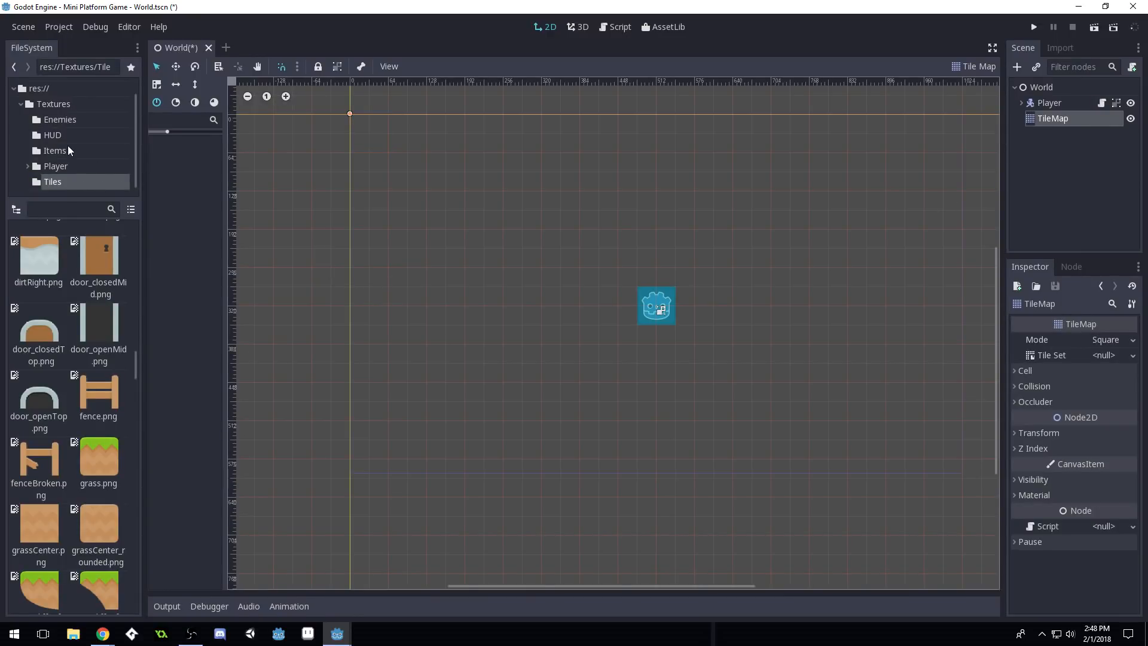
pyautogui.scroll(1, 52, 99)
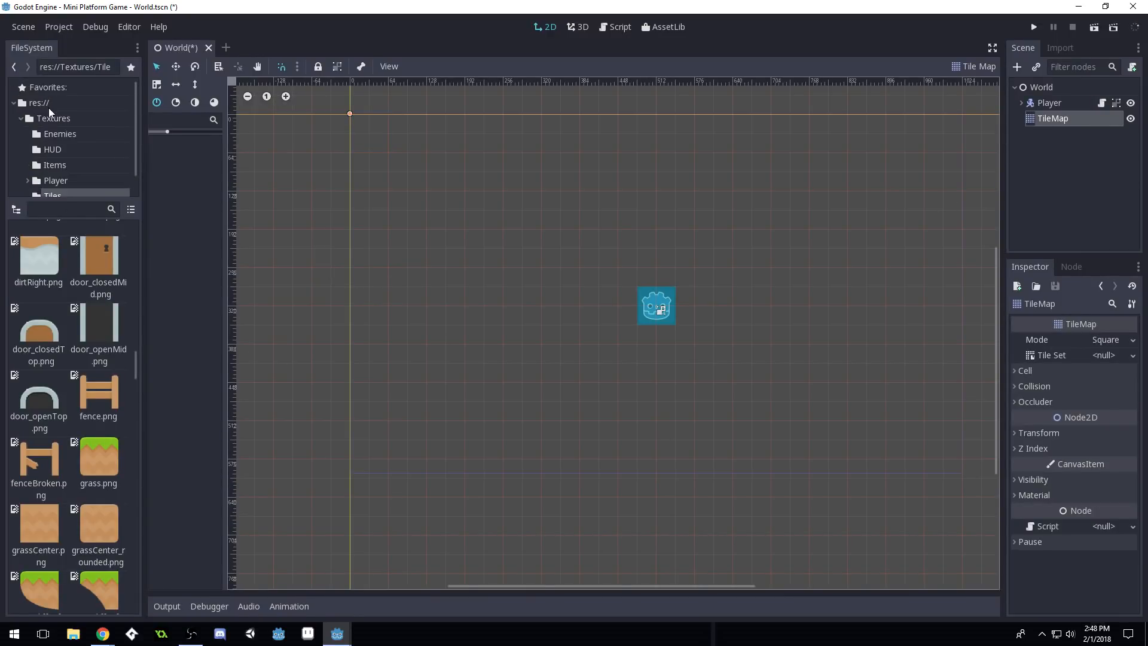
pyautogui.click(44, 104)
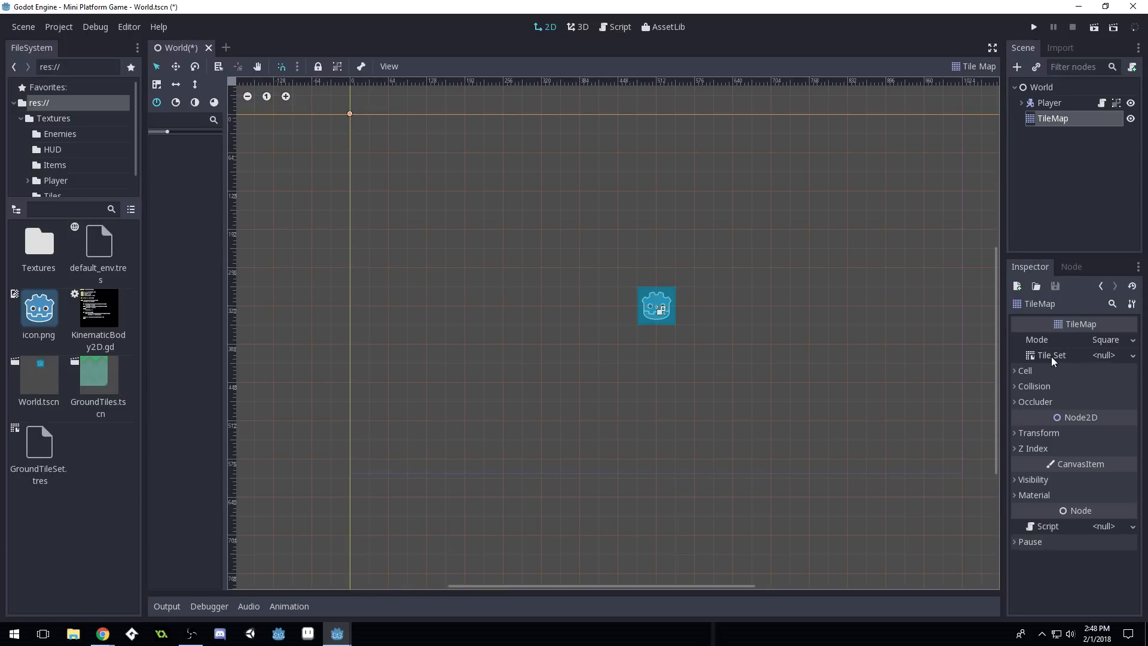
# Assign GroundTileSet.tres to the TileMap and paint a long grass floor with raised steps at both ends
pyautogui.moveTo(43, 455); pyautogui.dragTo(1110, 359)
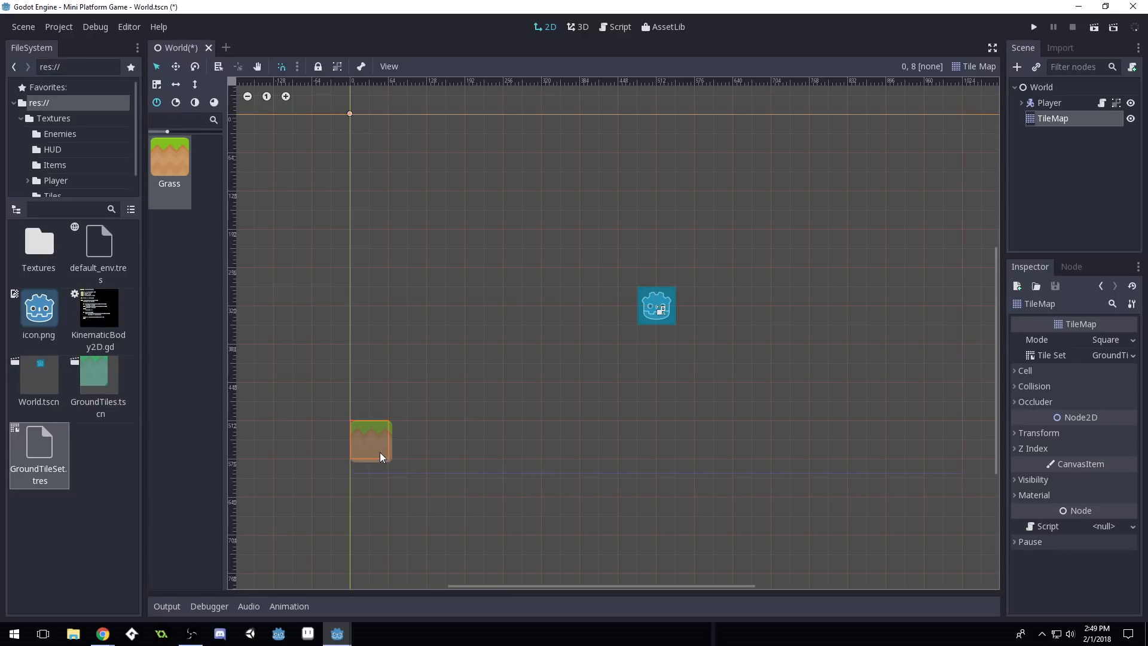
pyautogui.moveTo(381, 454)
pyautogui.mouseDown()
pyautogui.moveTo(950, 450)
pyautogui.moveTo(943, 323)
pyautogui.mouseUp()
pyautogui.moveTo(905, 398); pyautogui.dragTo(842, 407)
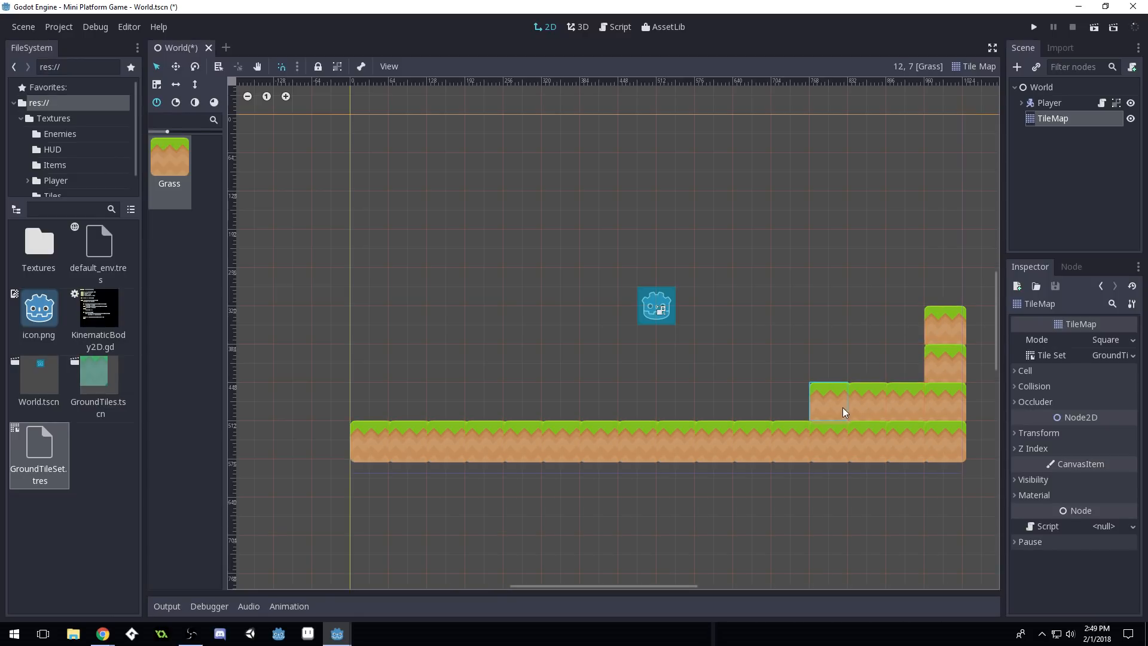
pyautogui.moveTo(421, 411)
pyautogui.mouseDown()
pyautogui.moveTo(385, 410)
pyautogui.moveTo(375, 343)
pyautogui.mouseUp()
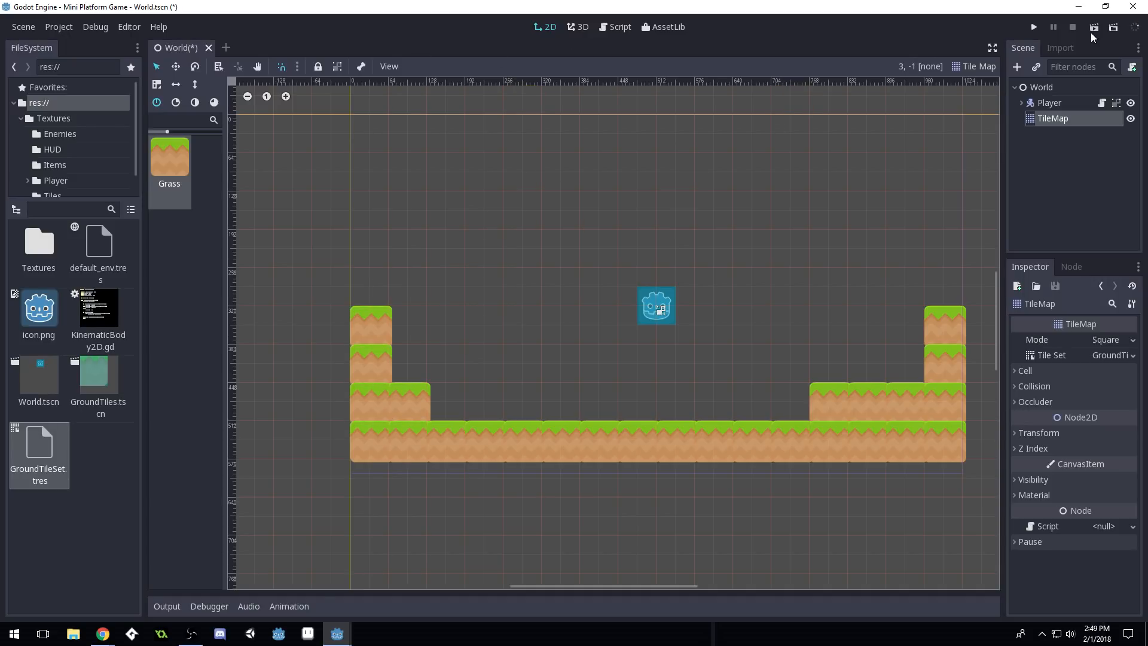
# Run the game and move the player left and right, jumping onto the left step
pyautogui.click(1034, 27)
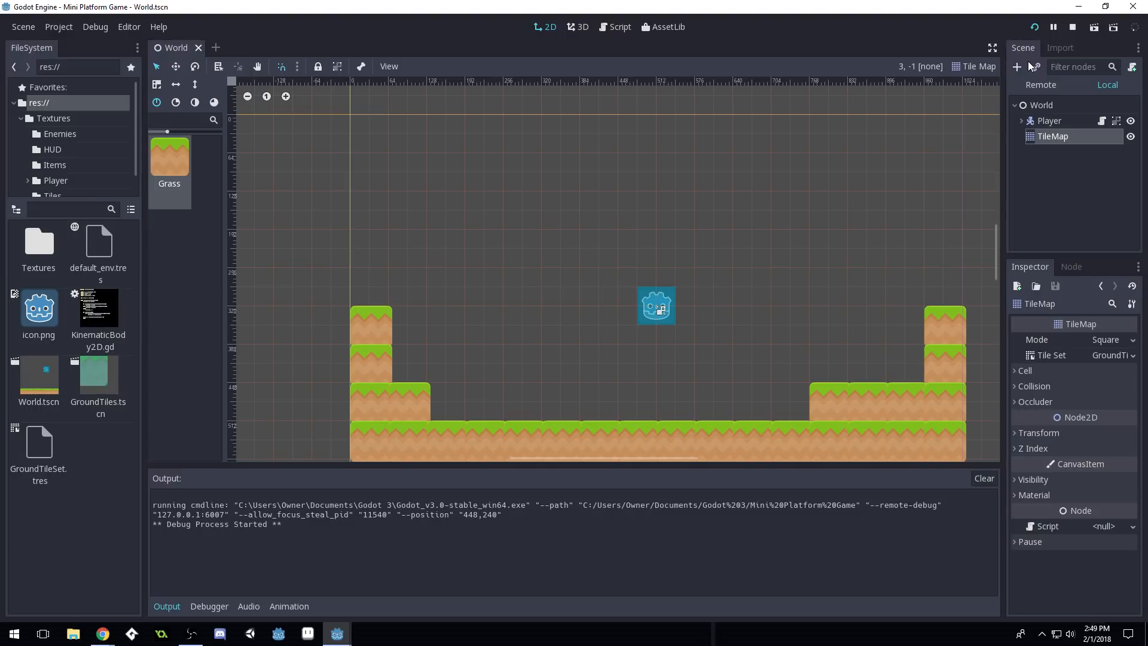
pyautogui.press('Left')
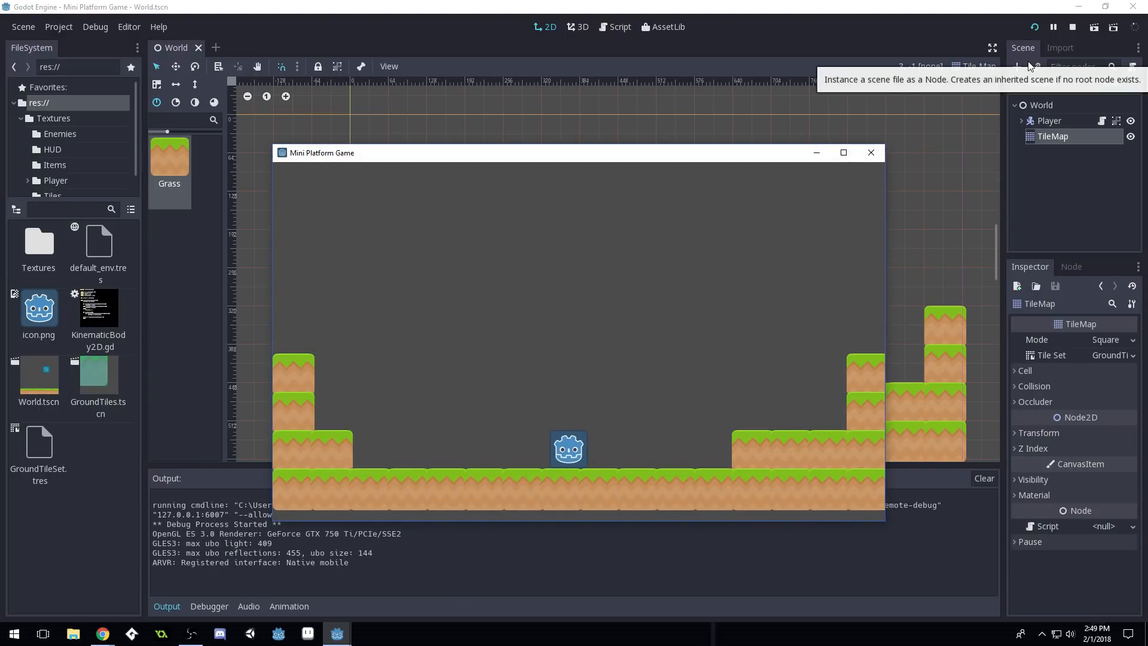
pyautogui.press('Up')
pyautogui.press('Up')
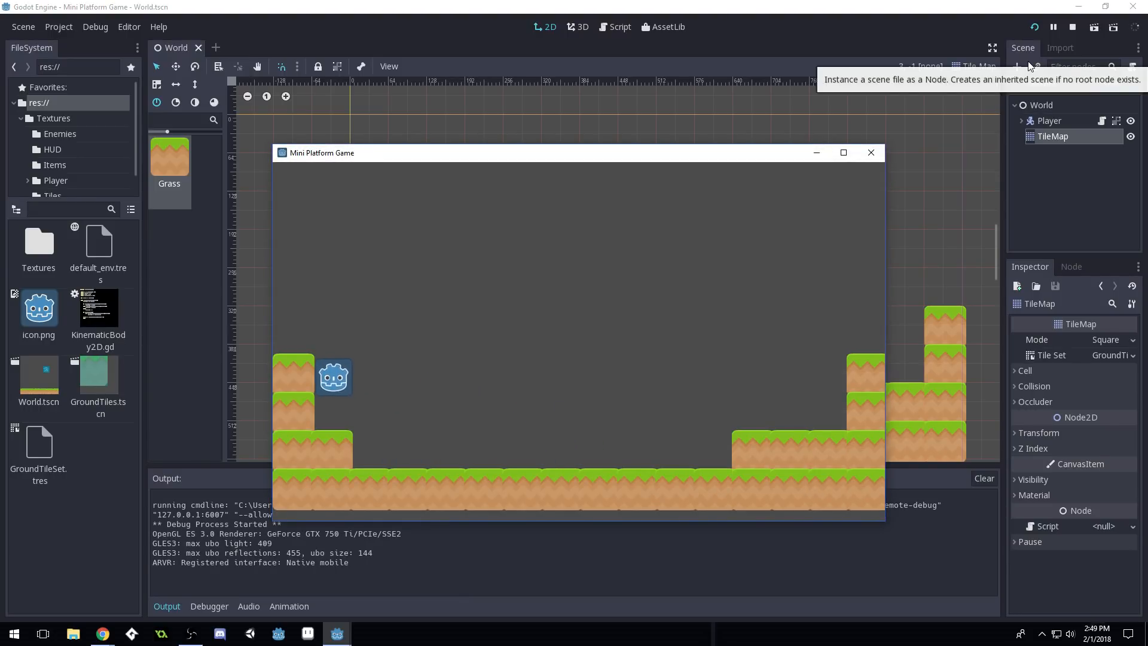
pyautogui.press('Right')
pyautogui.press('Left')
# Jump the player toward the right step, then stop the game and save World.tscn
pyautogui.press('Up')
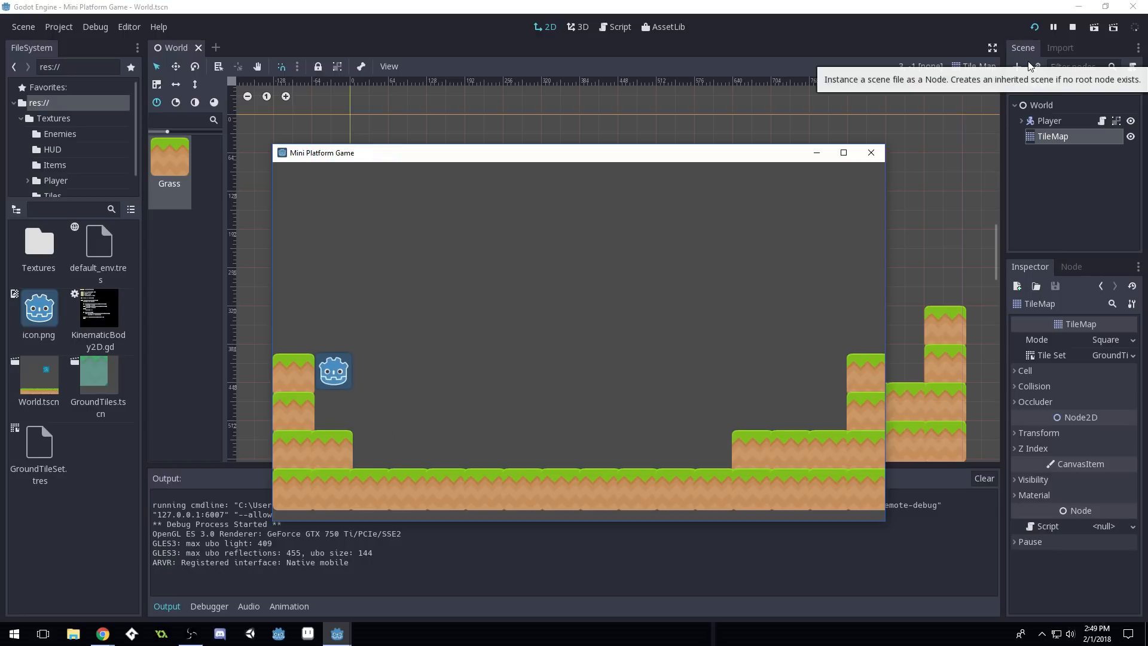
pyautogui.press('Right')
pyautogui.press('Up')
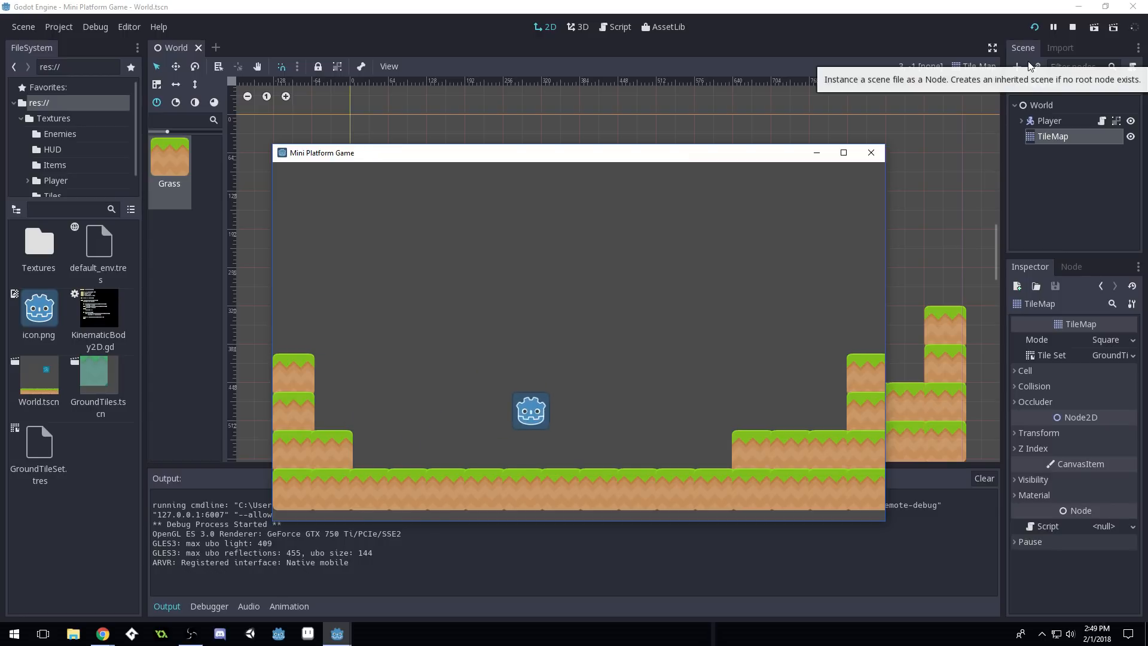
pyautogui.press('Up')
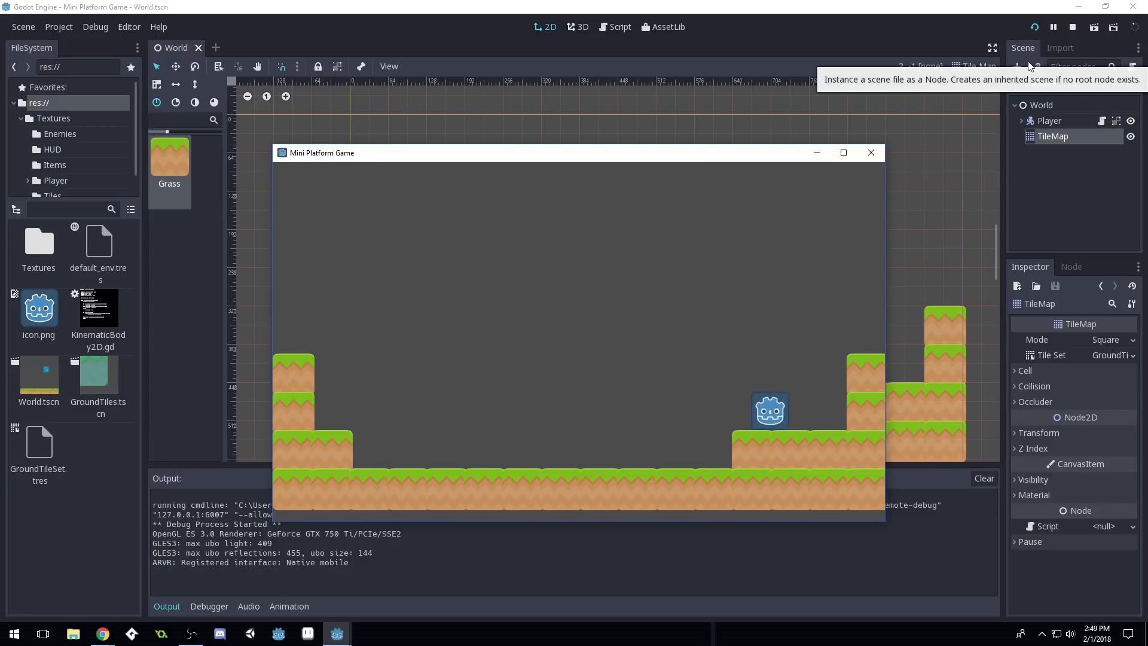
pyautogui.press('Up')
pyautogui.press('Left')
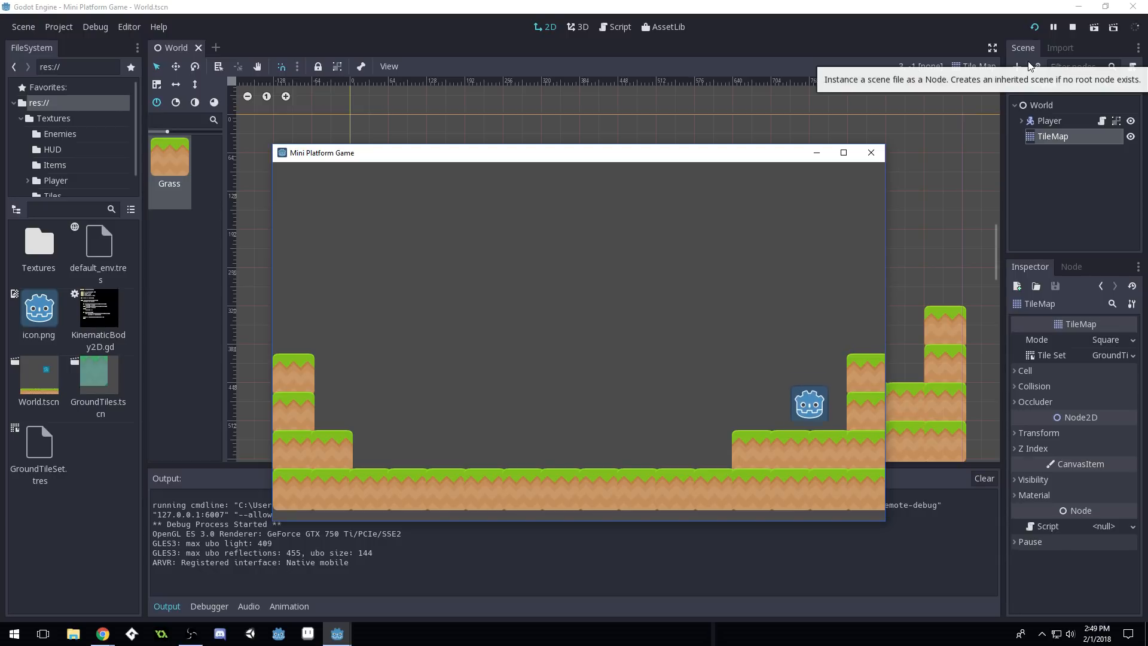
pyautogui.click(871, 153)
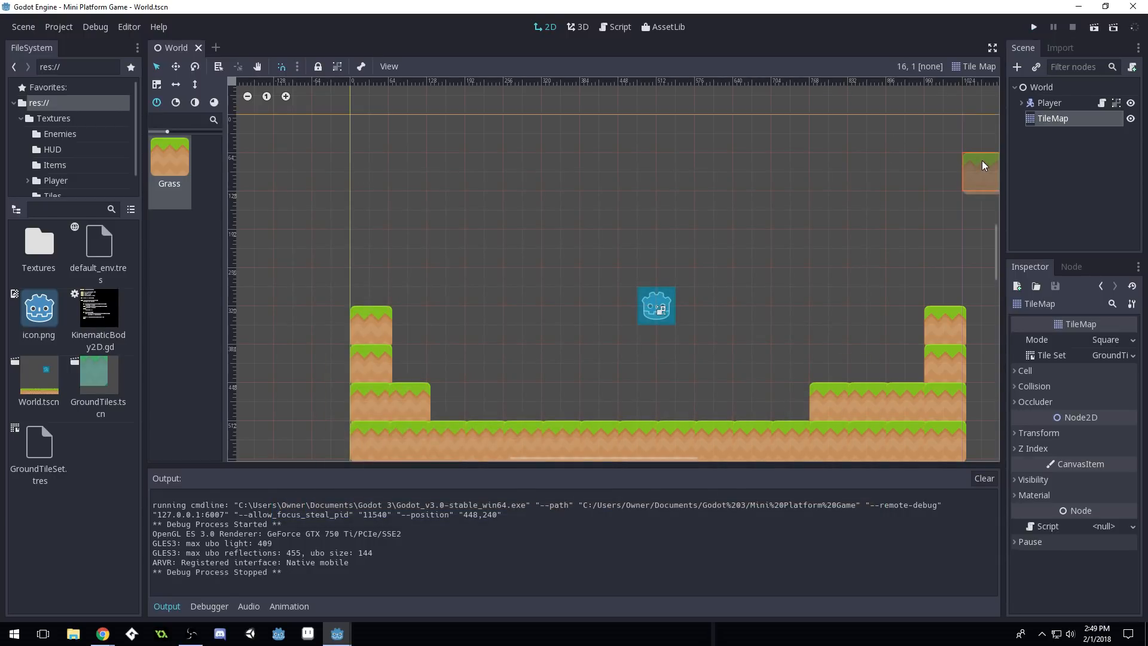
pyautogui.hotkey('ctrl', 's')
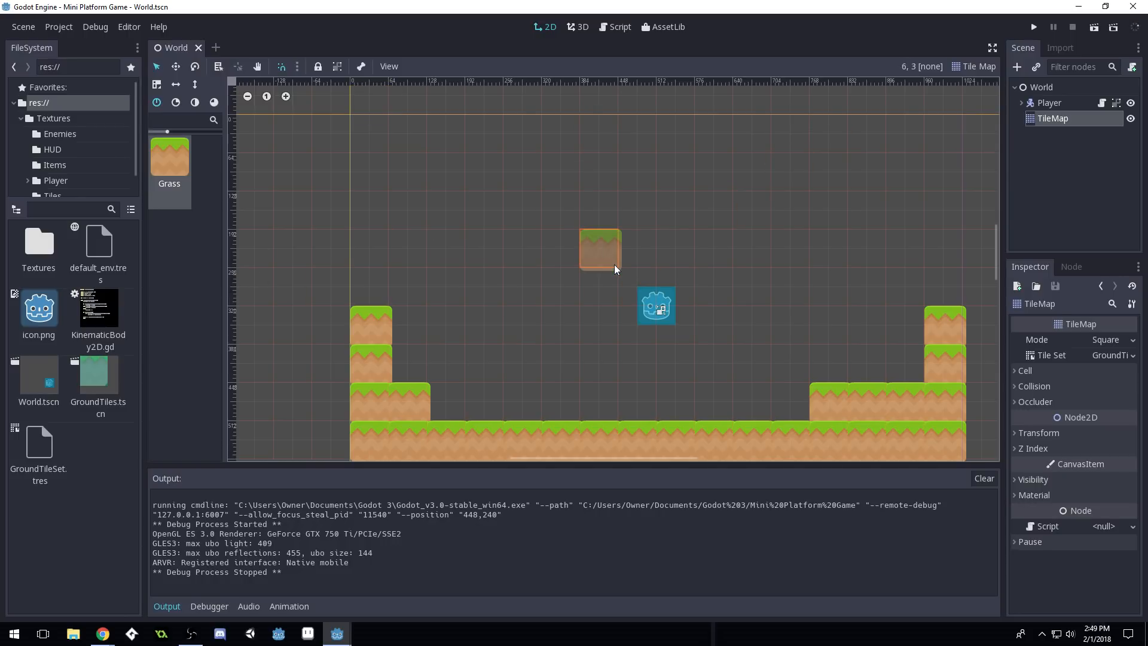
# Launch paint.net by searching 'paint' from the Start menu
pyautogui.press('super')
pyautogui.write('paint')
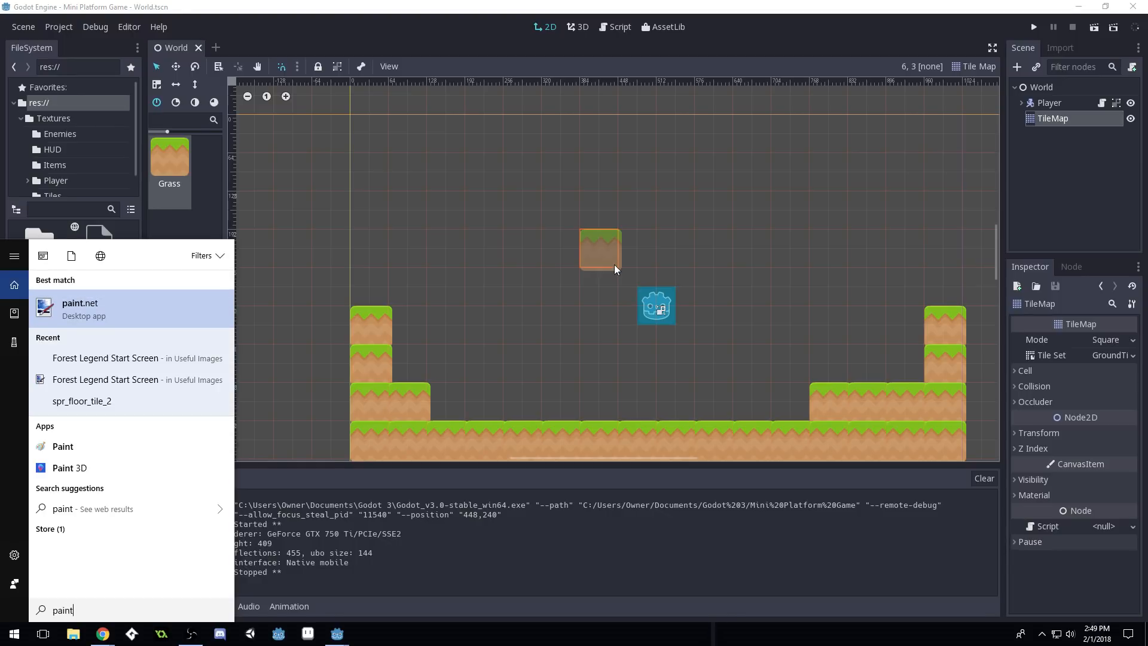
pyautogui.press('Return')
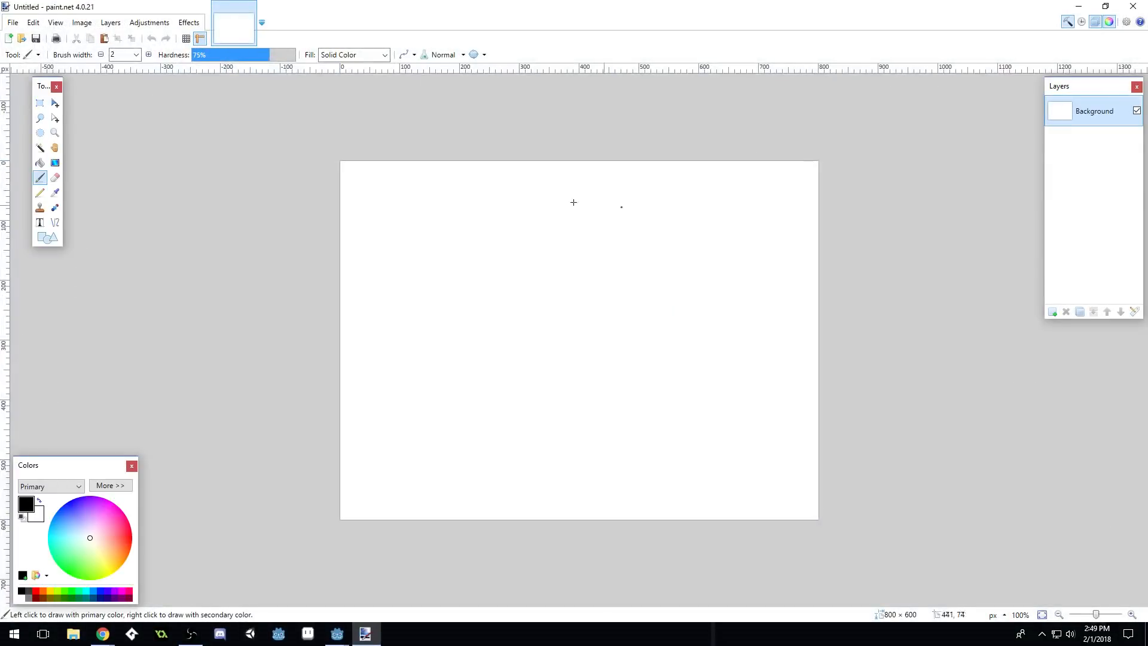
# Open grass.png from Documents > Godot 3 > Mini Platform Game > Textures > Tiles
pyautogui.hotkey('ctrl', 'o')
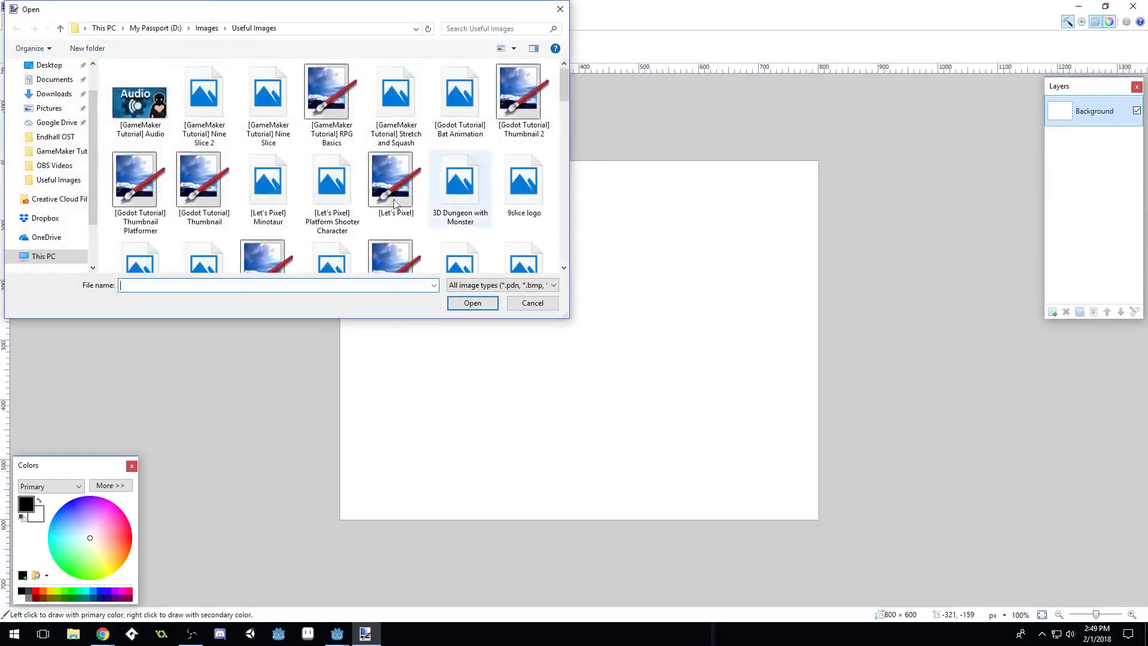
pyautogui.click(54, 79)
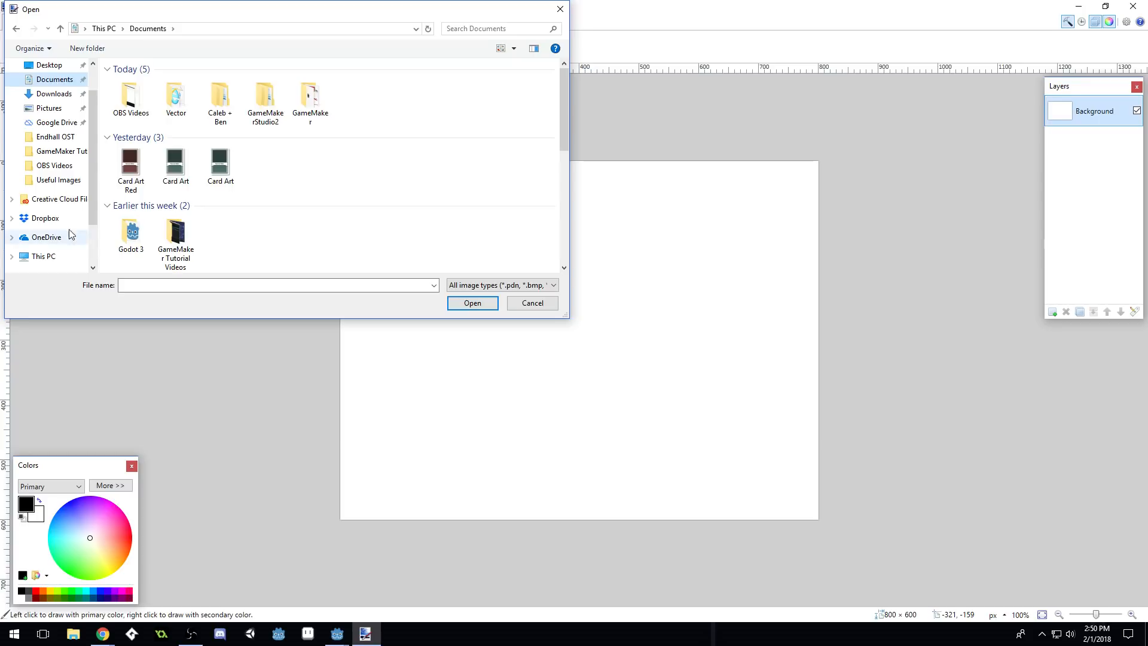
pyautogui.doubleClick(132, 233)
pyautogui.doubleClick(158, 89)
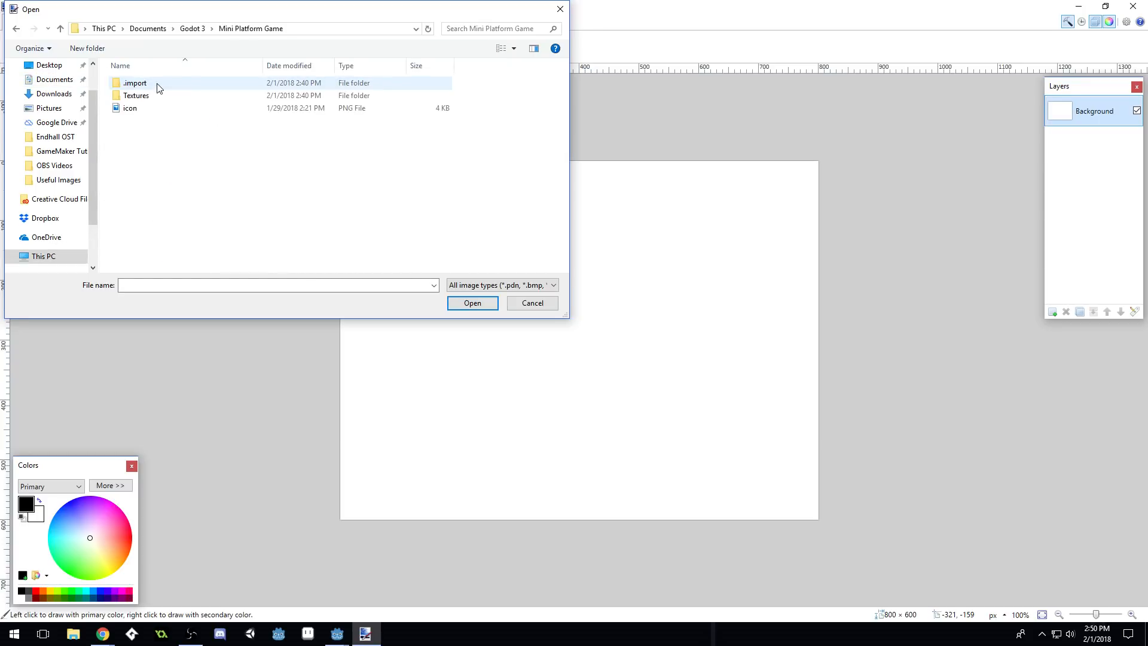
pyautogui.doubleClick(158, 96)
pyautogui.doubleClick(132, 133)
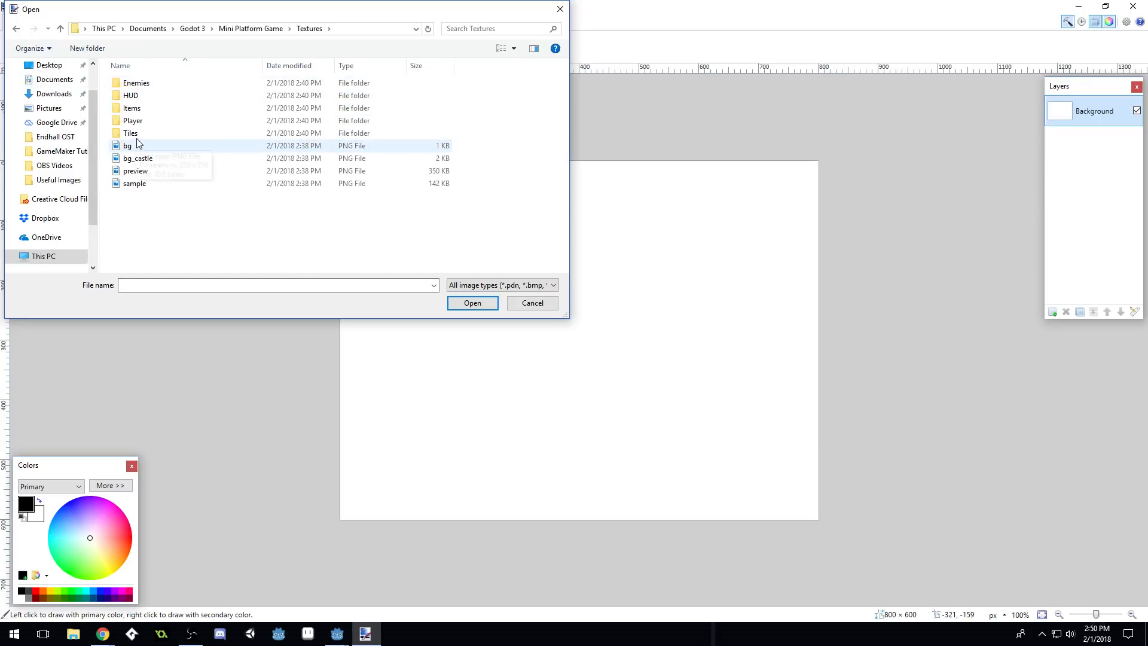
pyautogui.moveTo(569, 318); pyautogui.dragTo(1089, 599)
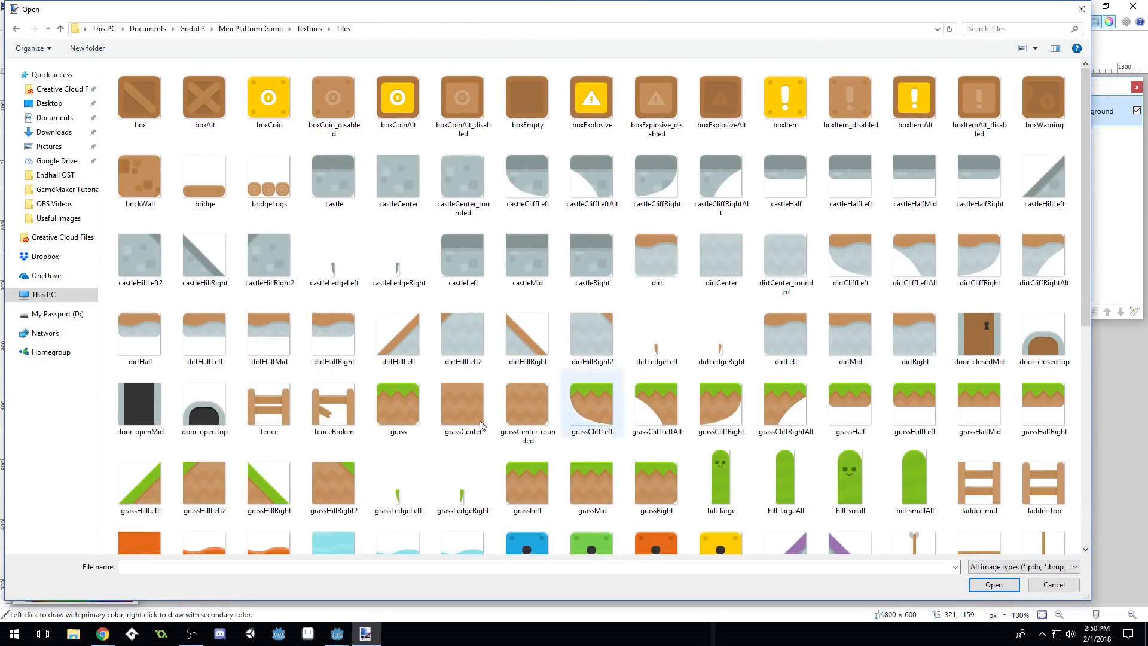
pyautogui.doubleClick(399, 414)
pyautogui.keyDown('ctrl'); pyautogui.scroll(7, 595, 343); pyautogui.keyUp('ctrl')
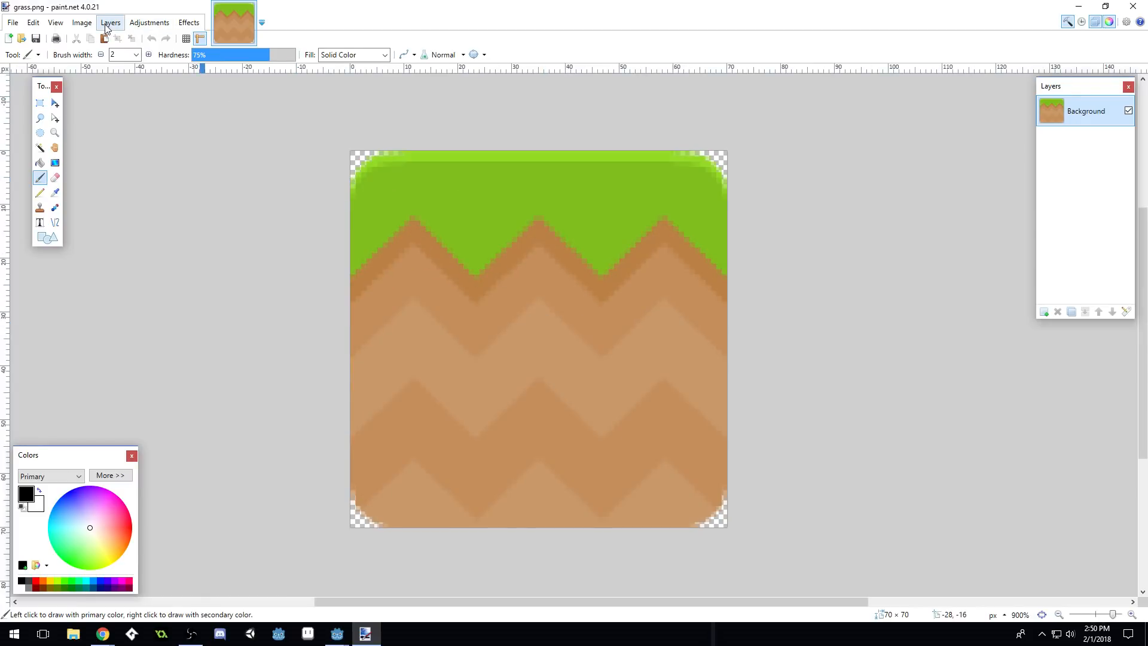
# Resize the grass image to 64 × 64 pixels and save it as a PNG
pyautogui.click(84, 24)
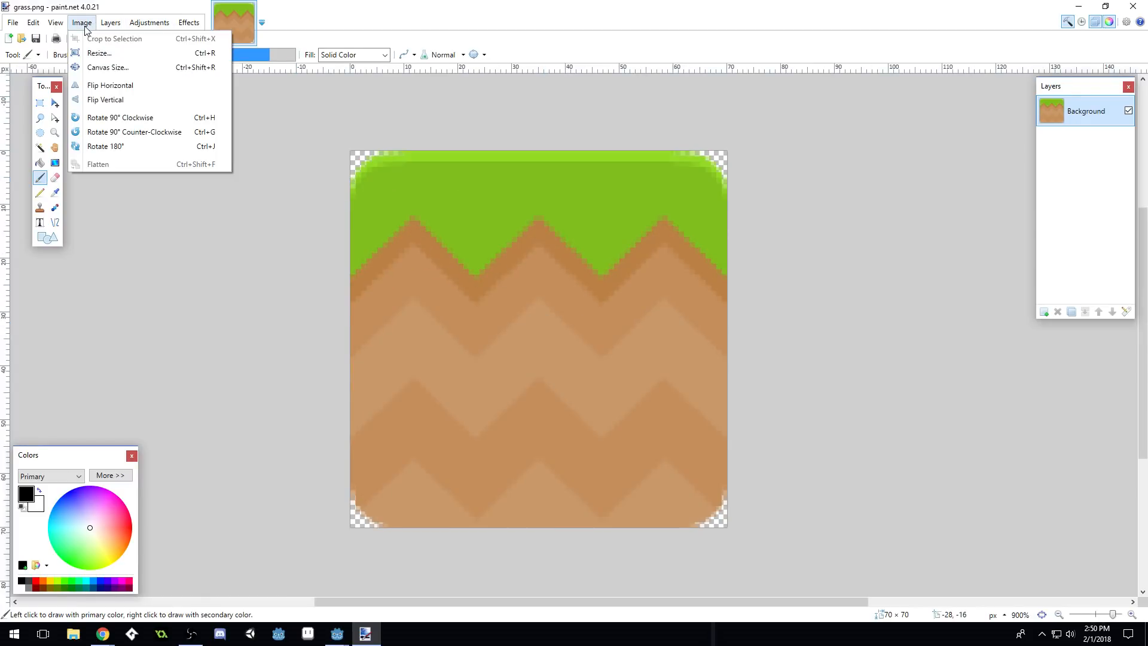
pyautogui.click(99, 53)
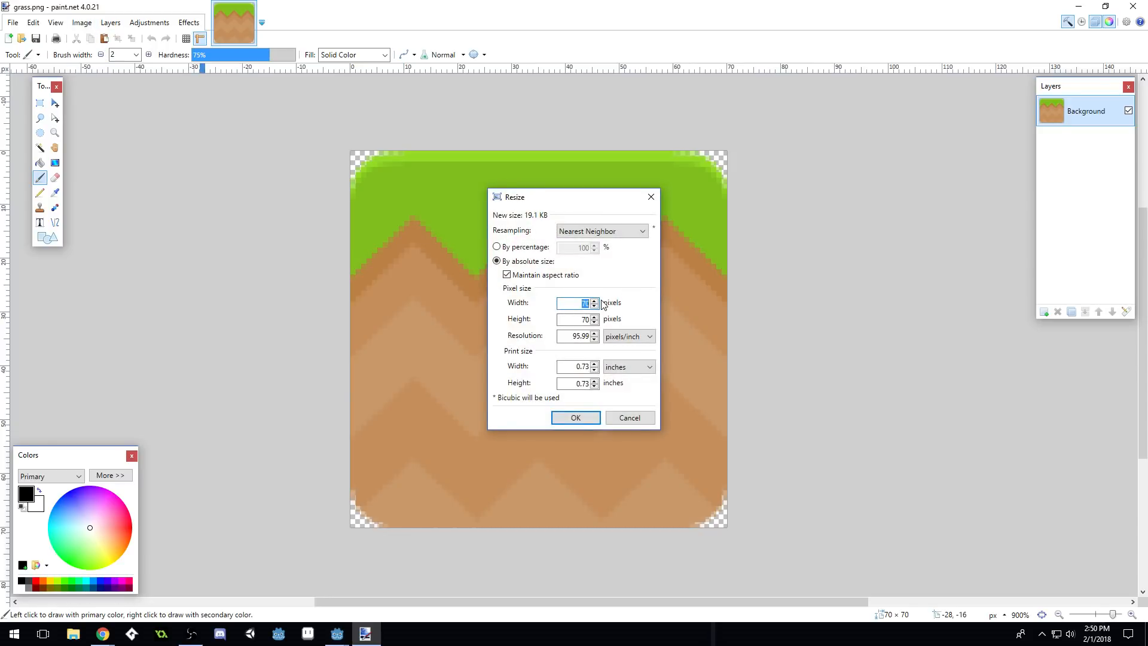
pyautogui.write('64')
pyautogui.click(575, 418)
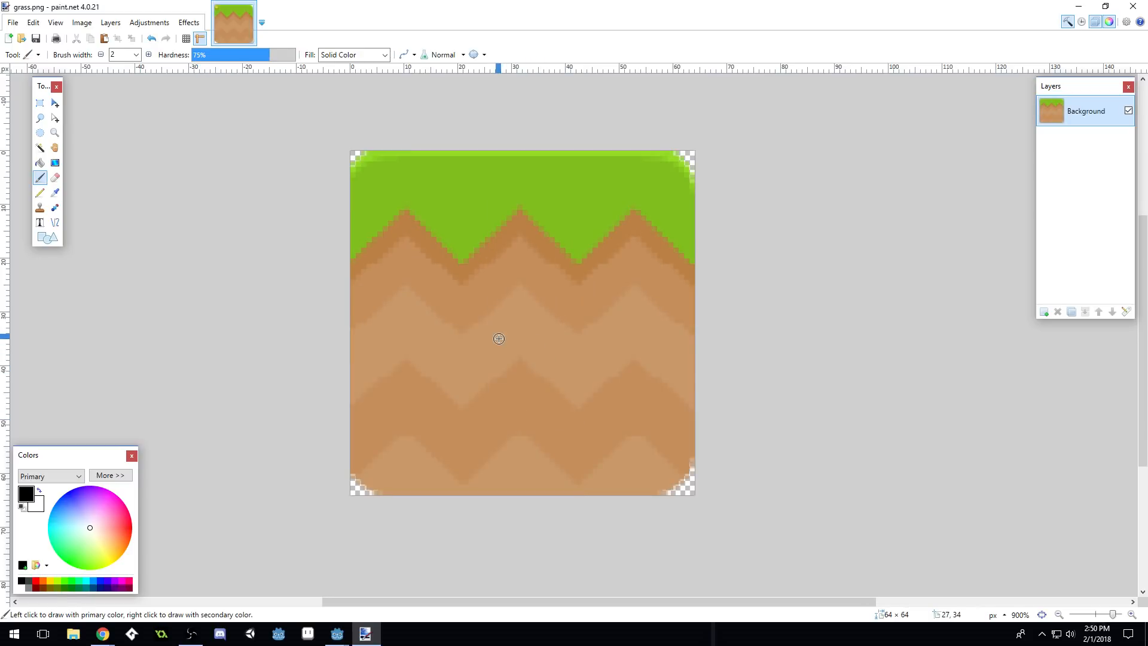
pyautogui.hotkey('ctrl', 's')
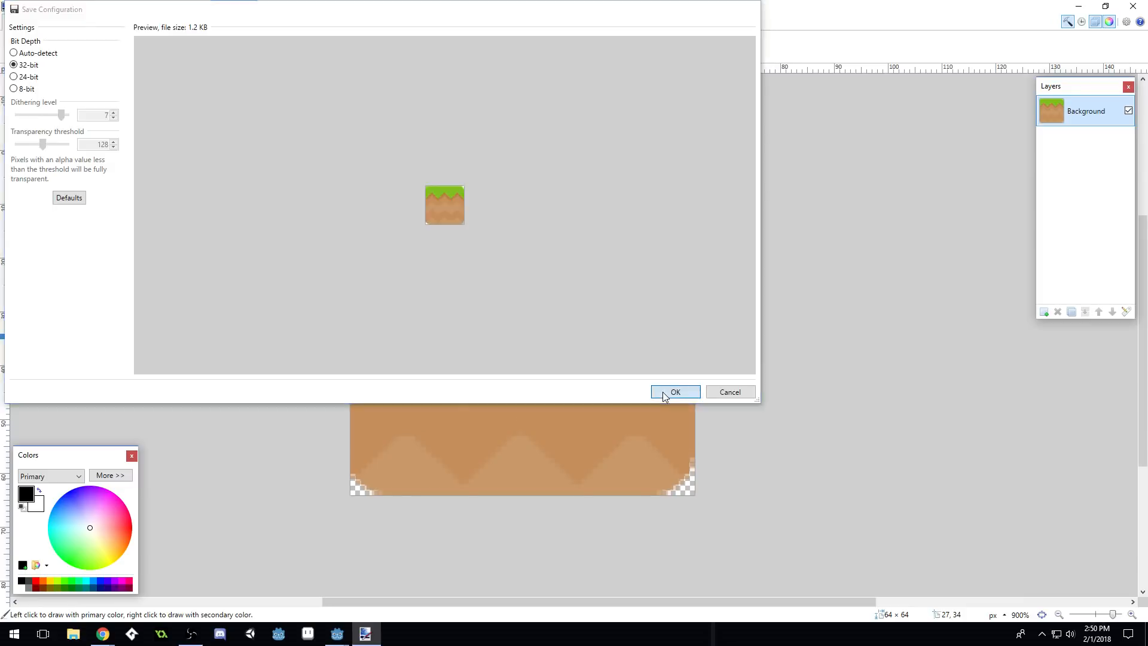
pyautogui.click(663, 391)
# Close paint.net, zoom the Godot viewport, and reopen the GroundTiles scene
pyautogui.click(1133, 6)
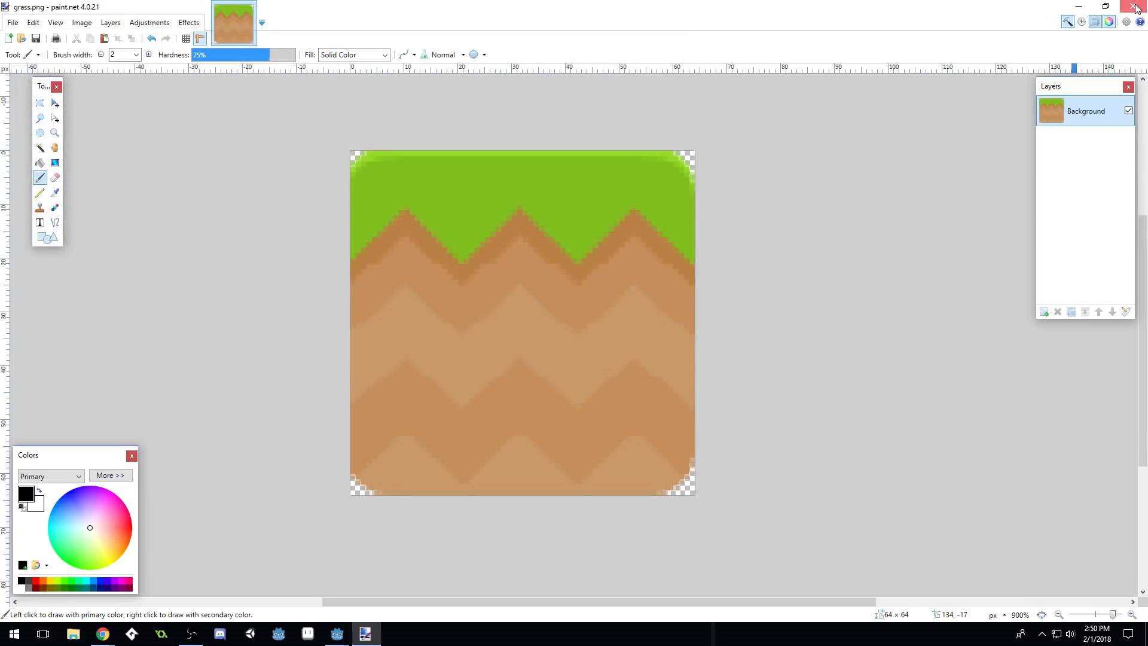
pyautogui.scroll(-5, 555, 308)
pyautogui.scroll(7, 584, 382)
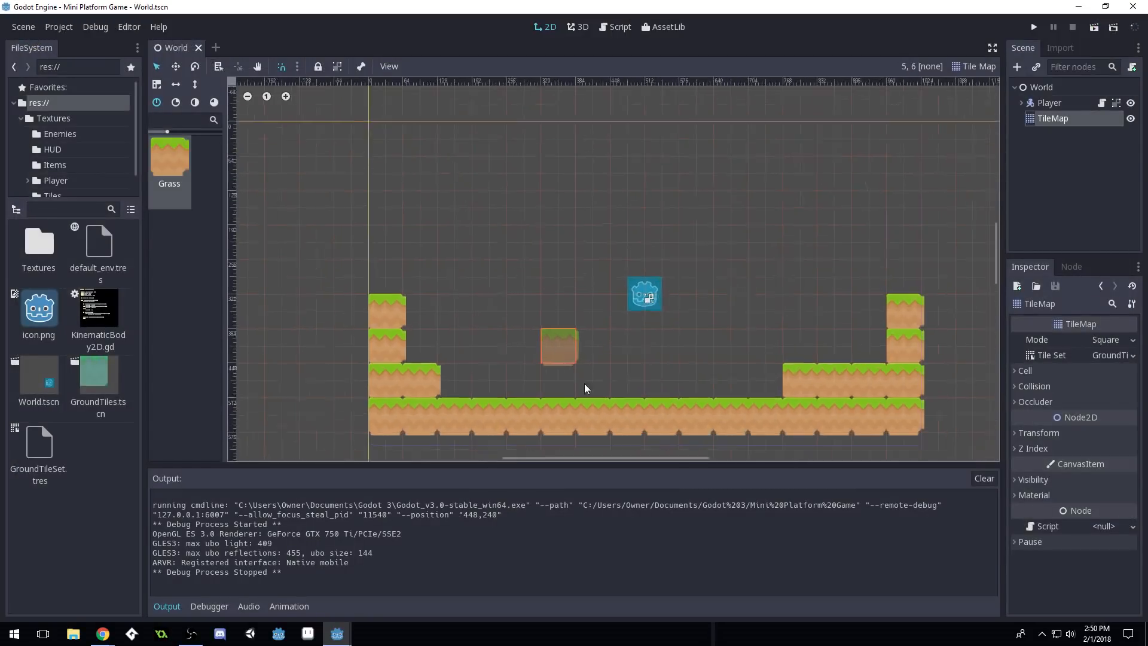
pyautogui.scroll(-6, 625, 321)
pyautogui.scroll(8, 755, 392)
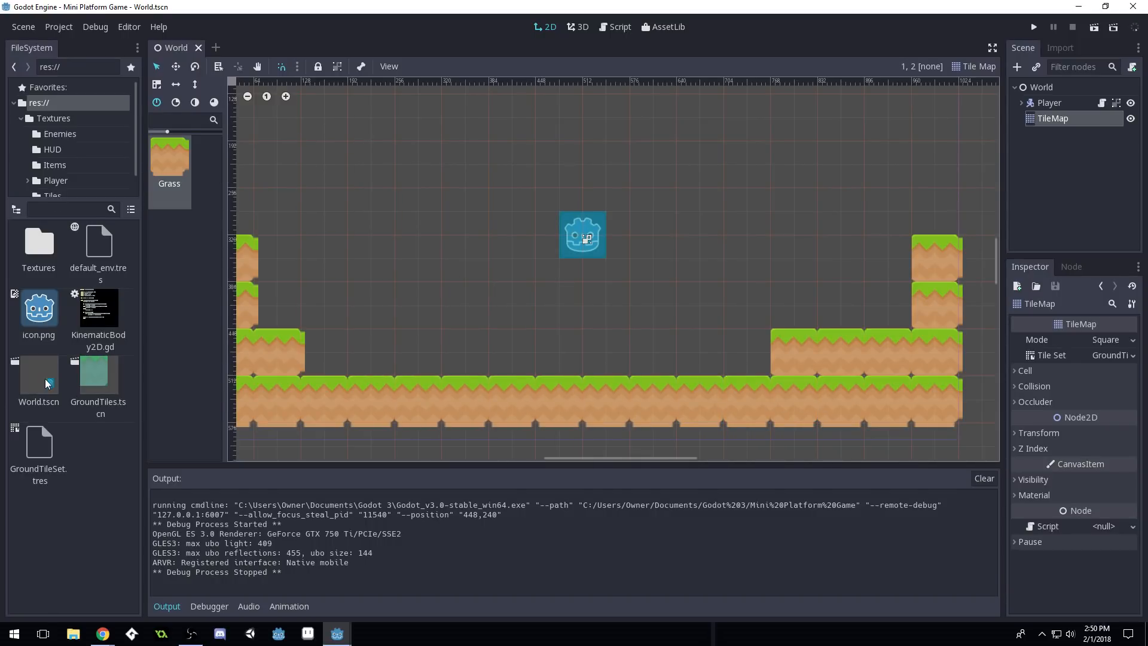
pyautogui.doubleClick(102, 370)
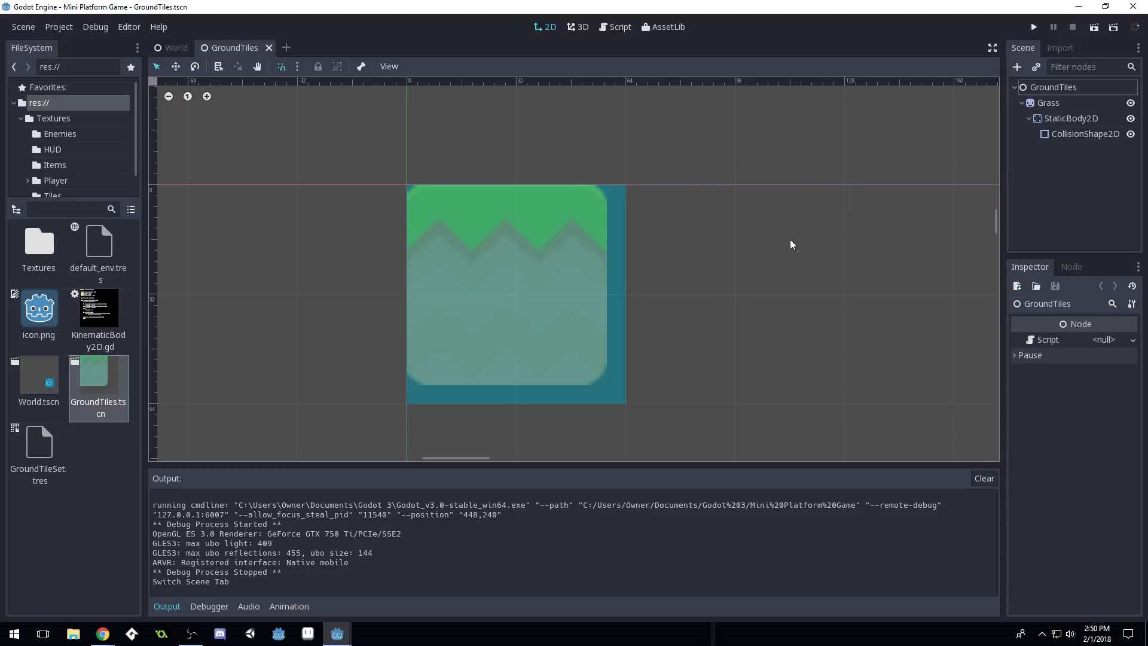
# Delete the old CollisionShape2D from the GroundTiles scene
pyautogui.click(1048, 103)
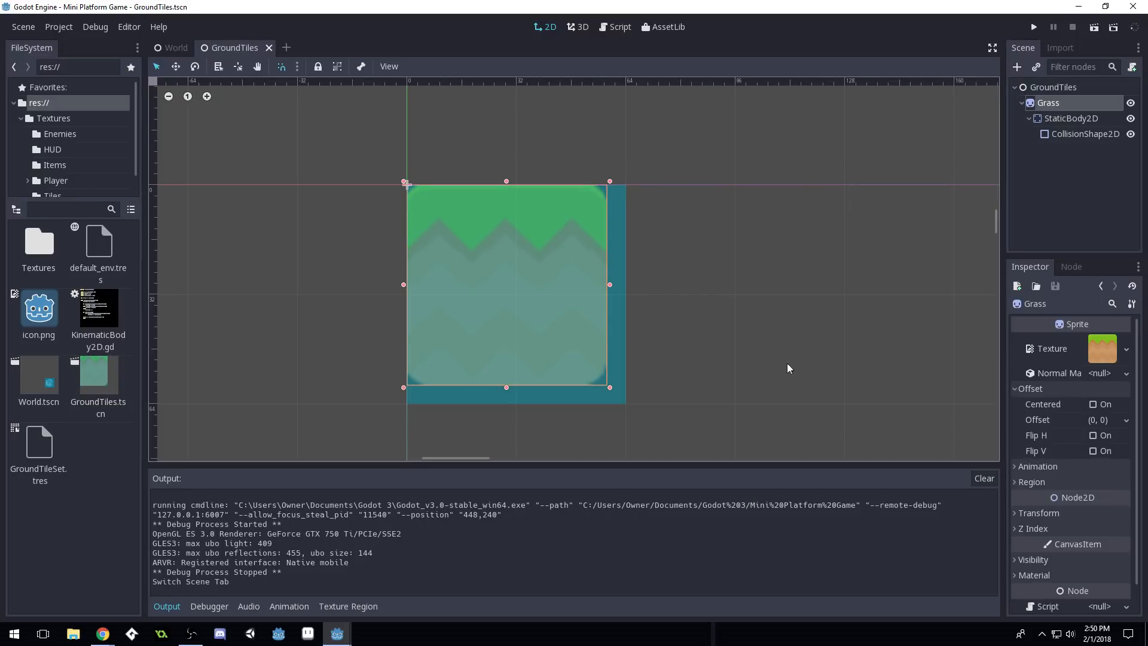
pyautogui.click(1090, 135)
pyautogui.press('Delete')
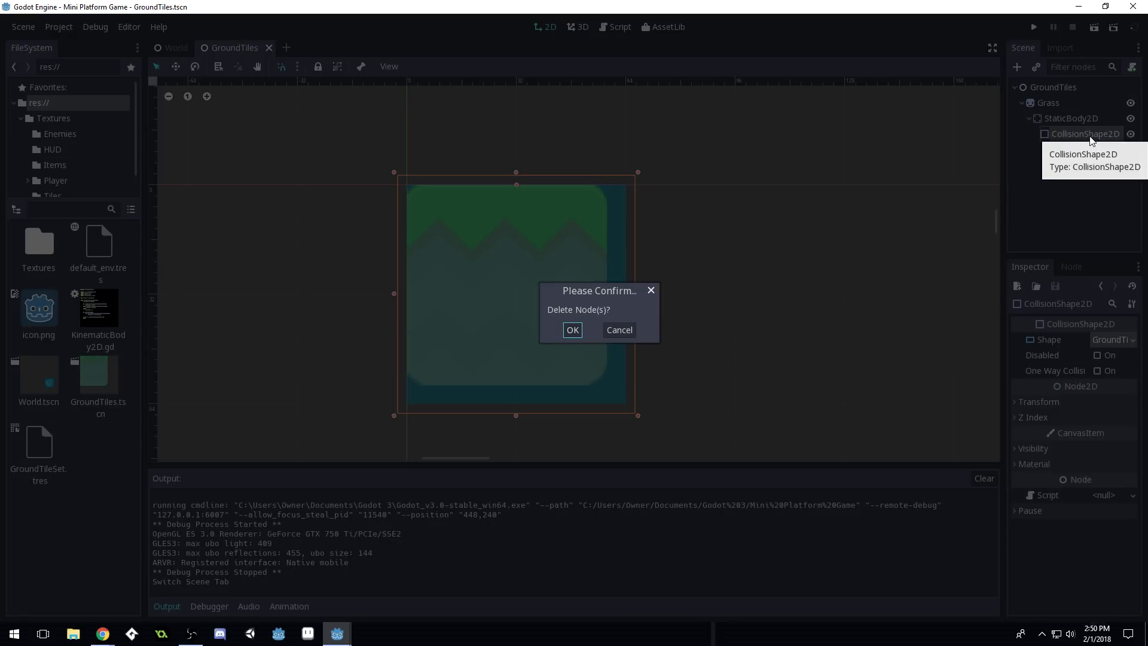
pyautogui.click(572, 329)
# Stretch the Grass sprite back to full tile size so its Scale reads (1, 1)
pyautogui.click(1072, 103)
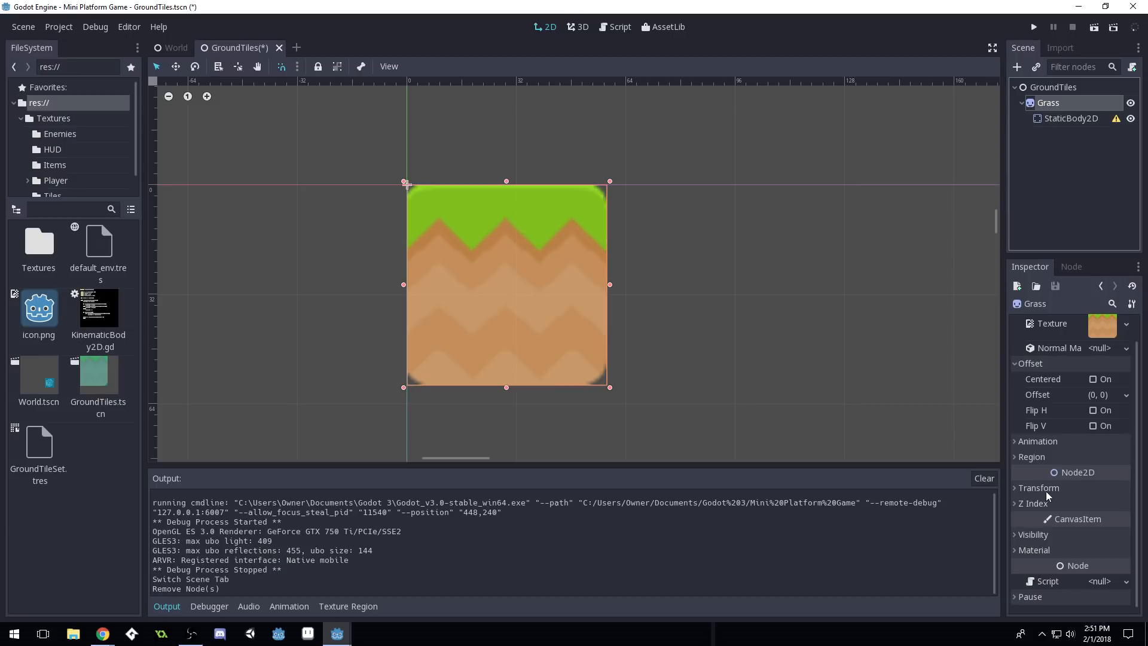
pyautogui.click(1034, 488)
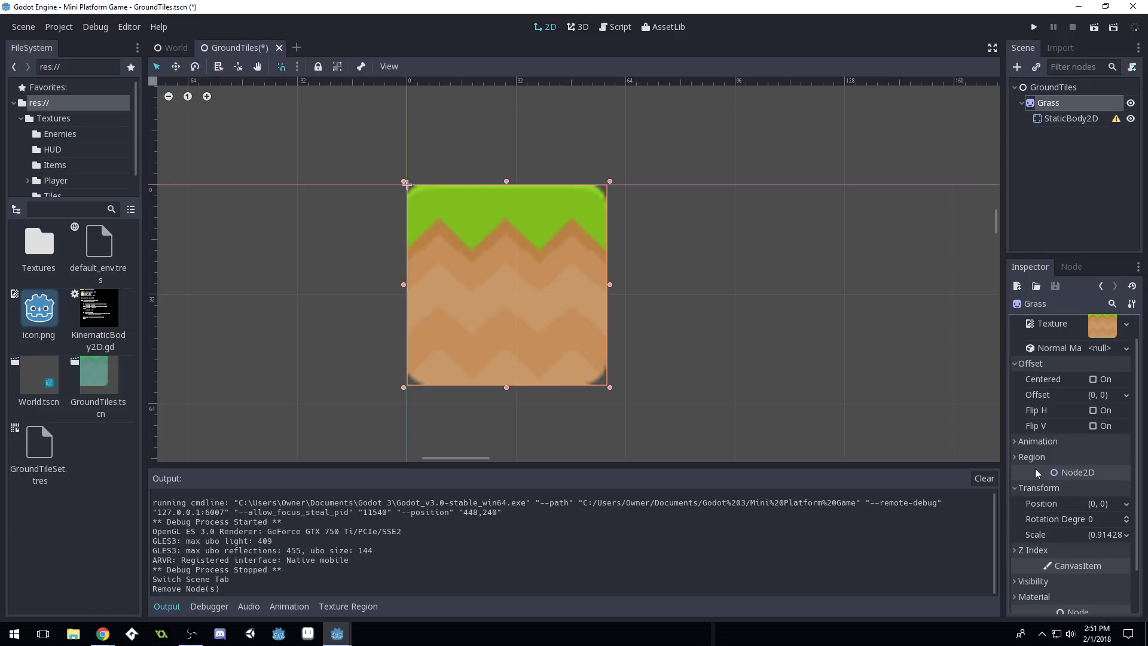
pyautogui.moveTo(615, 286); pyautogui.dragTo(613, 285)
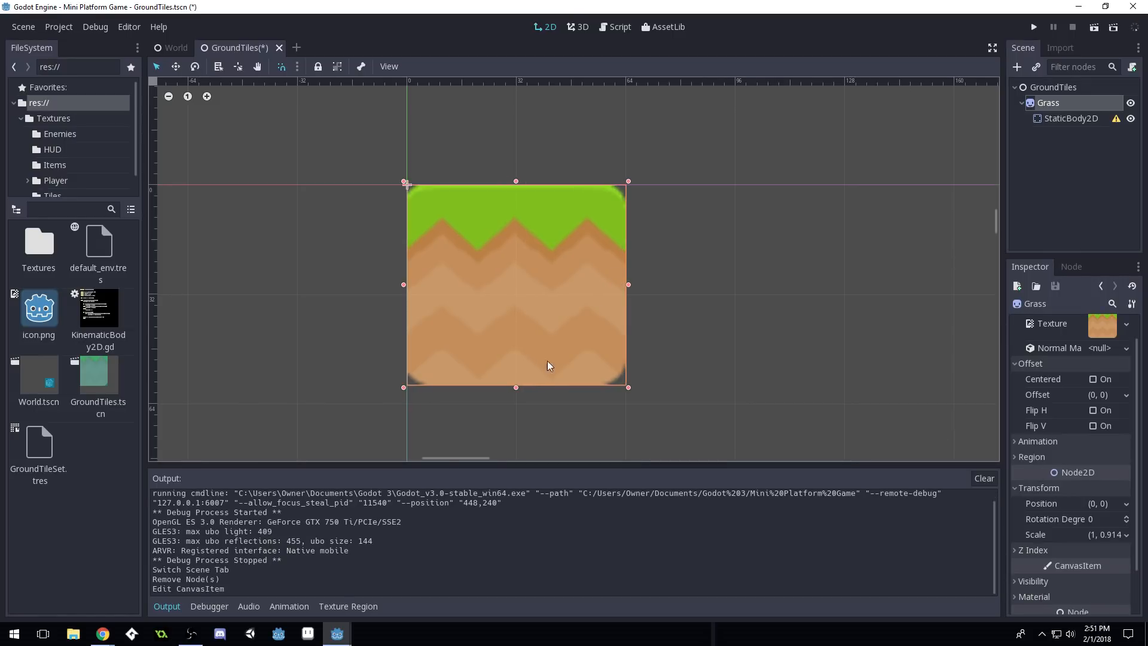
pyautogui.moveTo(515, 387); pyautogui.dragTo(515, 406)
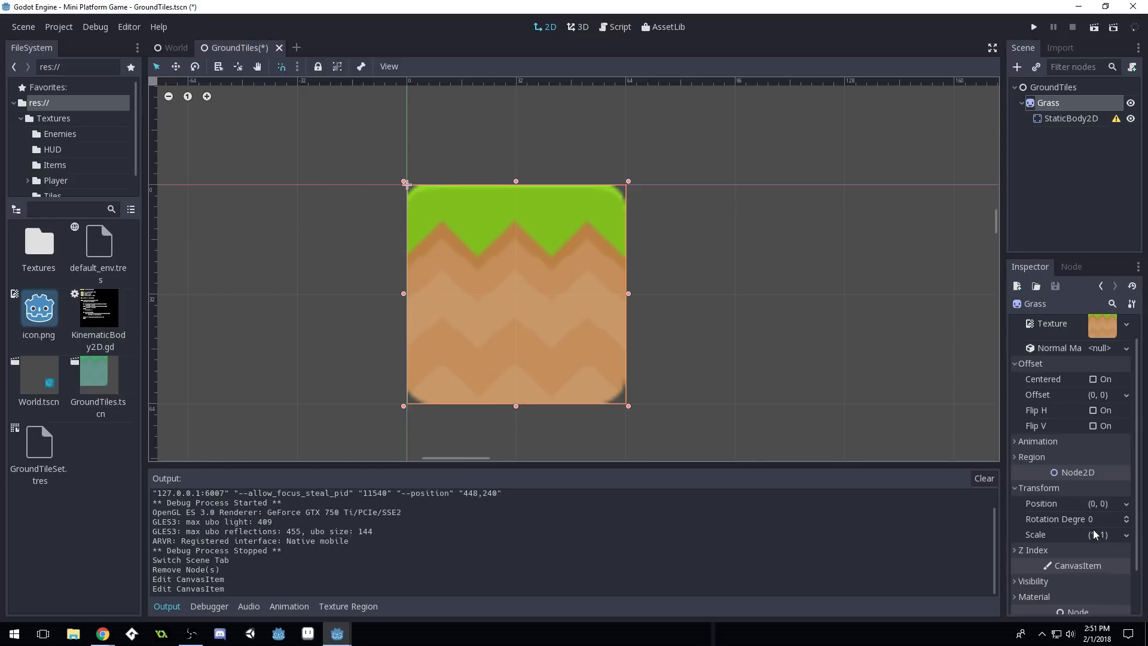
pyautogui.click(1072, 119)
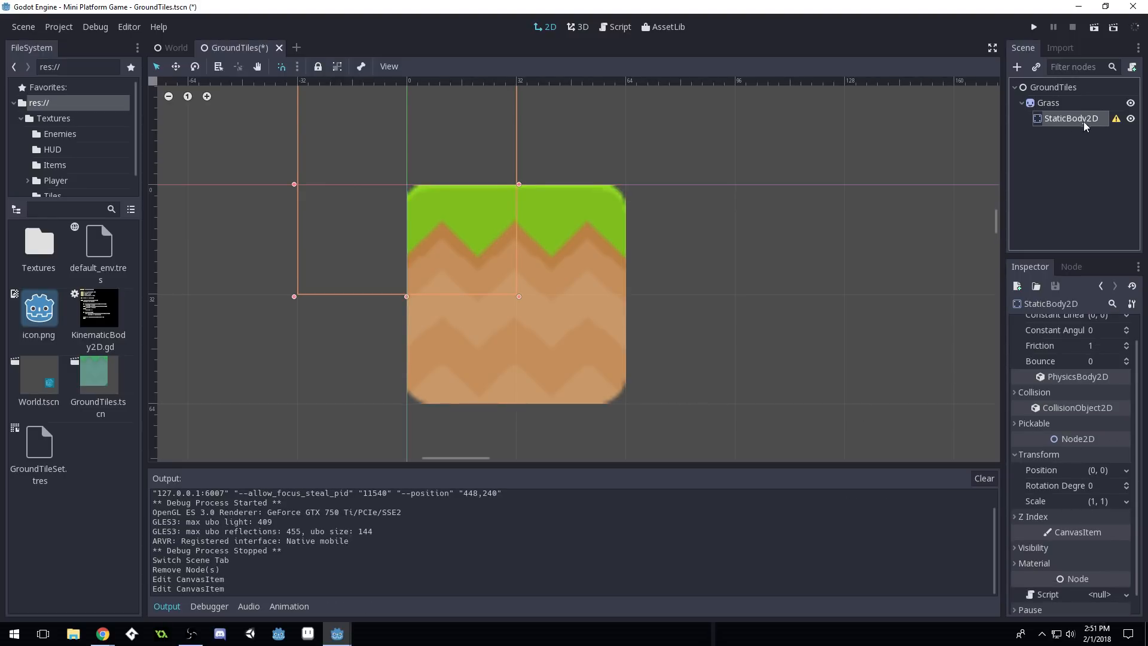
# Add a CollisionShape2D with a new RectangleShape2D covering the whole 64px tile, then save GroundTiles.tscn
pyautogui.click(1017, 67)
pyautogui.doubleClick(190, 351)
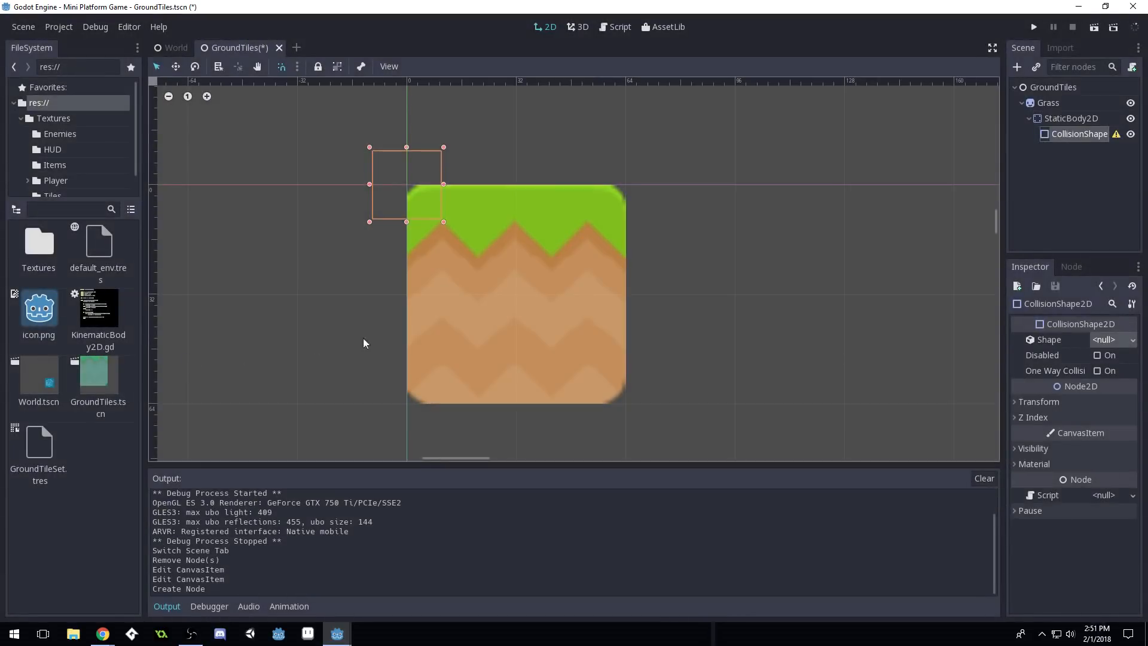
pyautogui.click(1110, 340)
pyautogui.click(1057, 434)
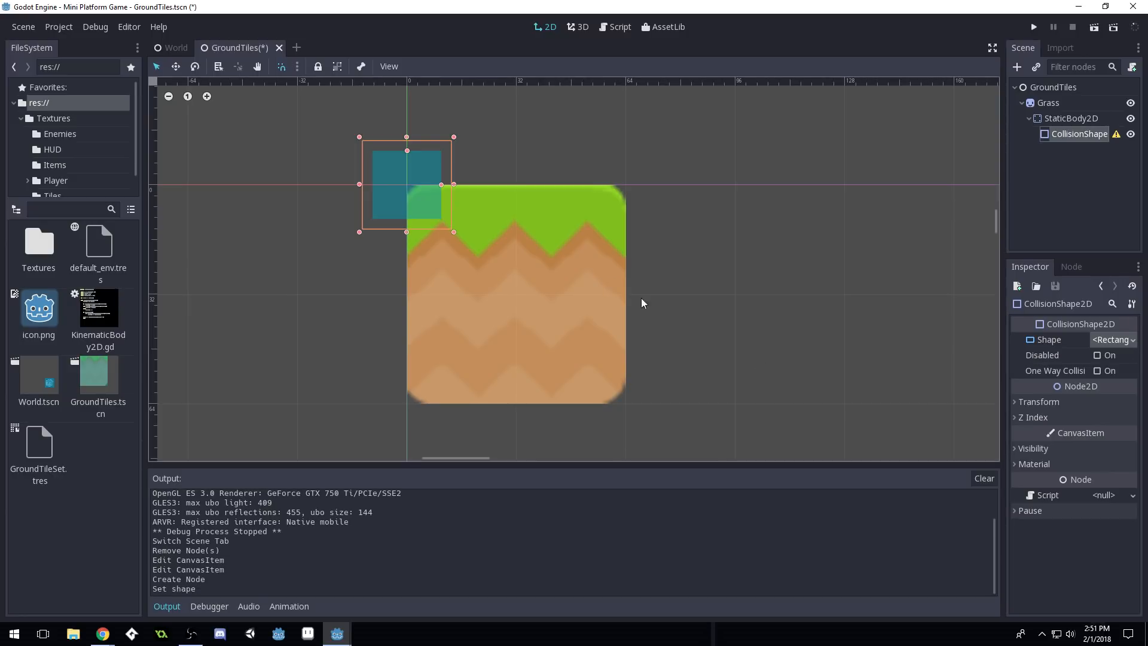
pyautogui.moveTo(426, 198); pyautogui.dragTo(626, 294)
pyautogui.moveTo(517, 259); pyautogui.dragTo(518, 225)
pyautogui.hotkey('ctrl', 's')
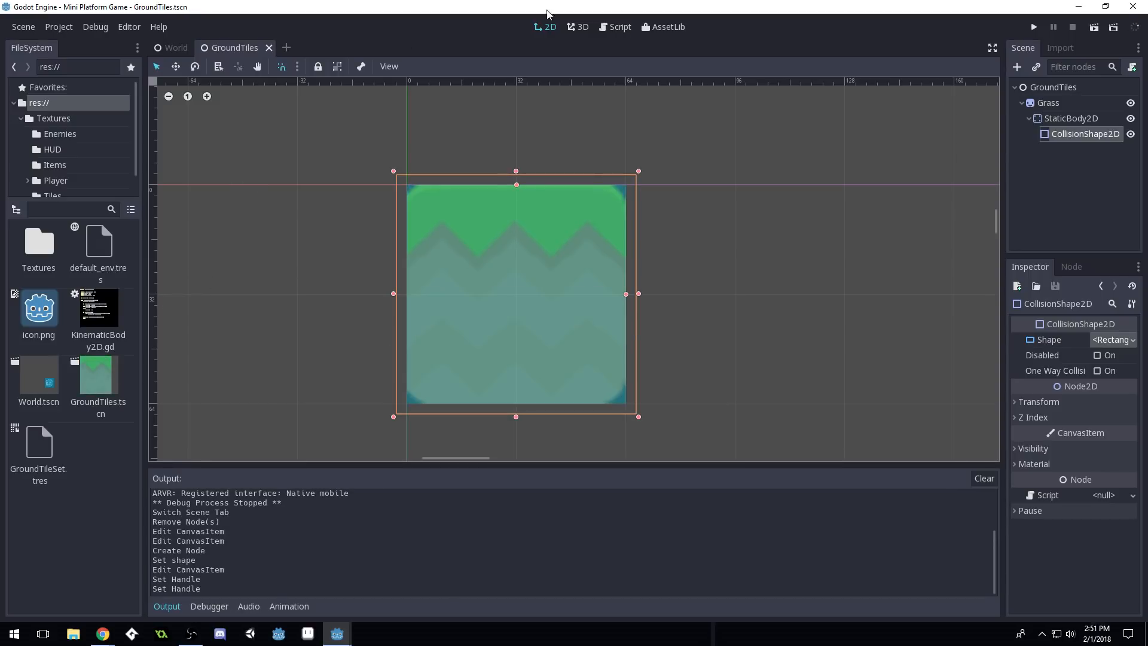
# Export the scene as a tile set, overwriting GroundTileSet.tres
pyautogui.click(23, 28)
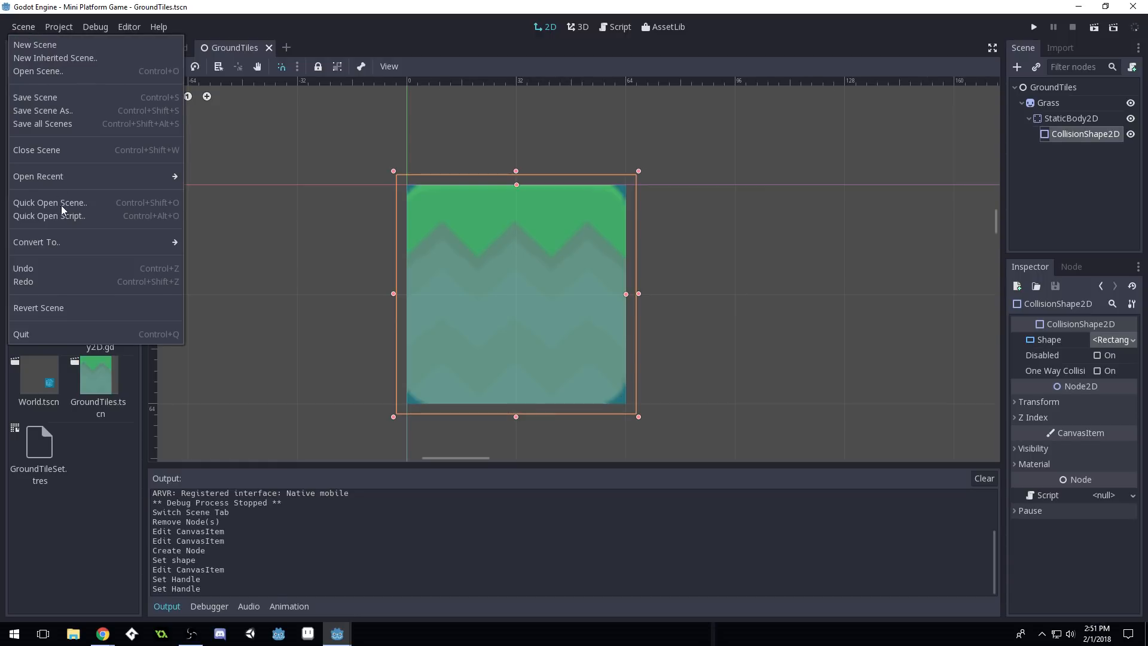
pyautogui.moveTo(167, 242)
pyautogui.click(221, 262)
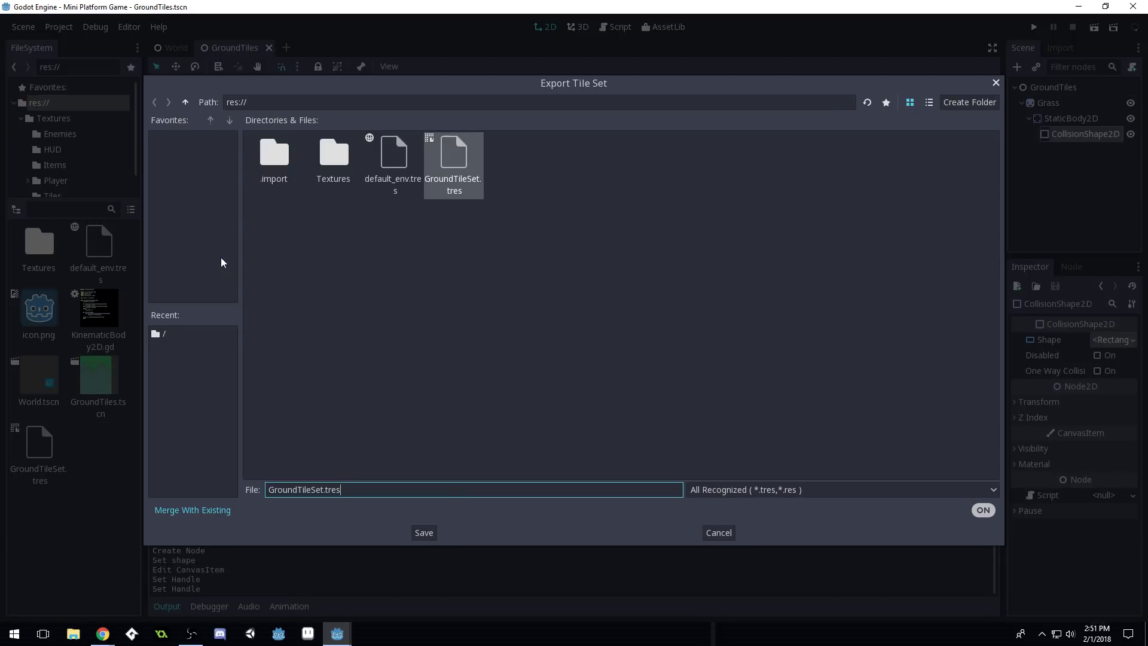
pyautogui.doubleClick(461, 160)
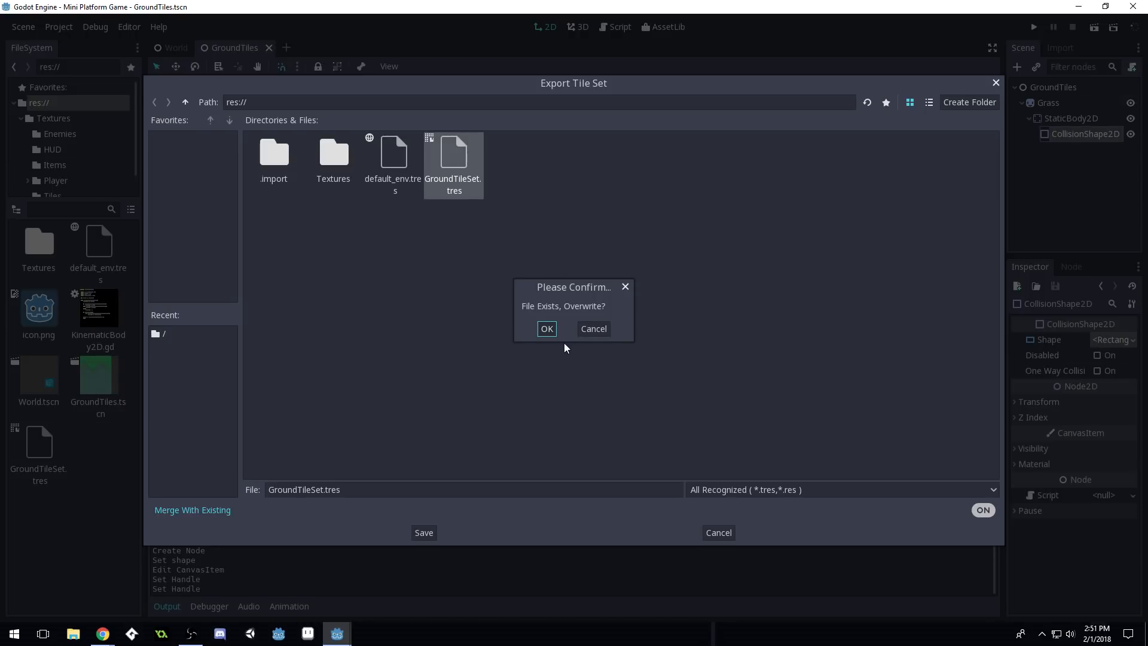
pyautogui.click(547, 330)
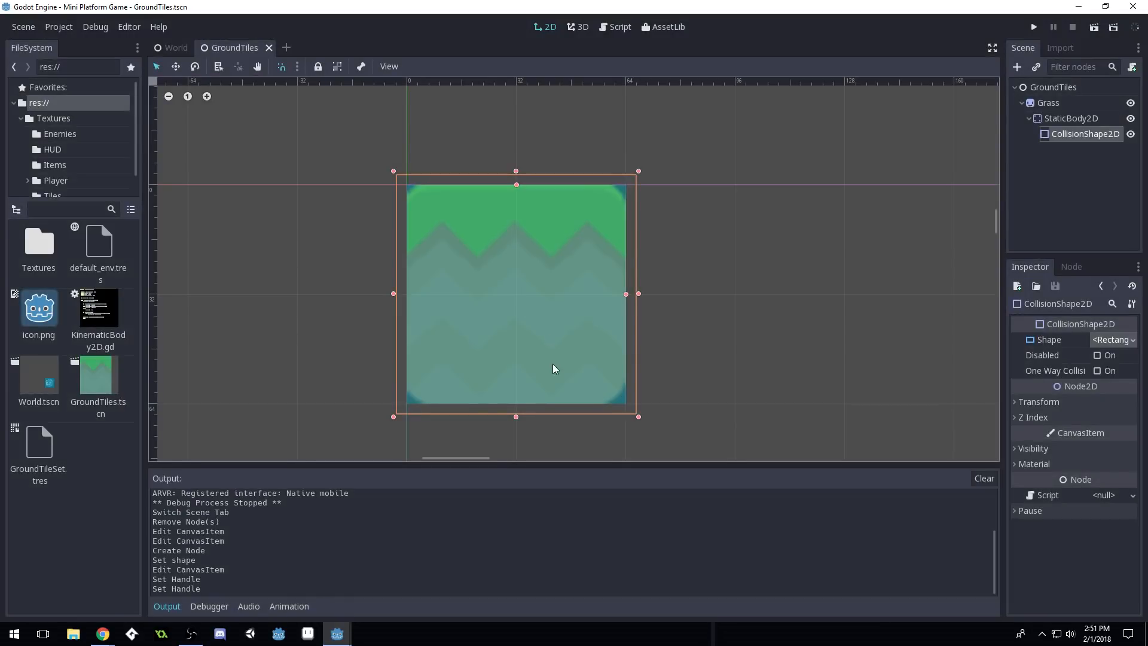
# Close GroundTiles, recentre the World tilemap view, then save and run the game
pyautogui.click(269, 47)
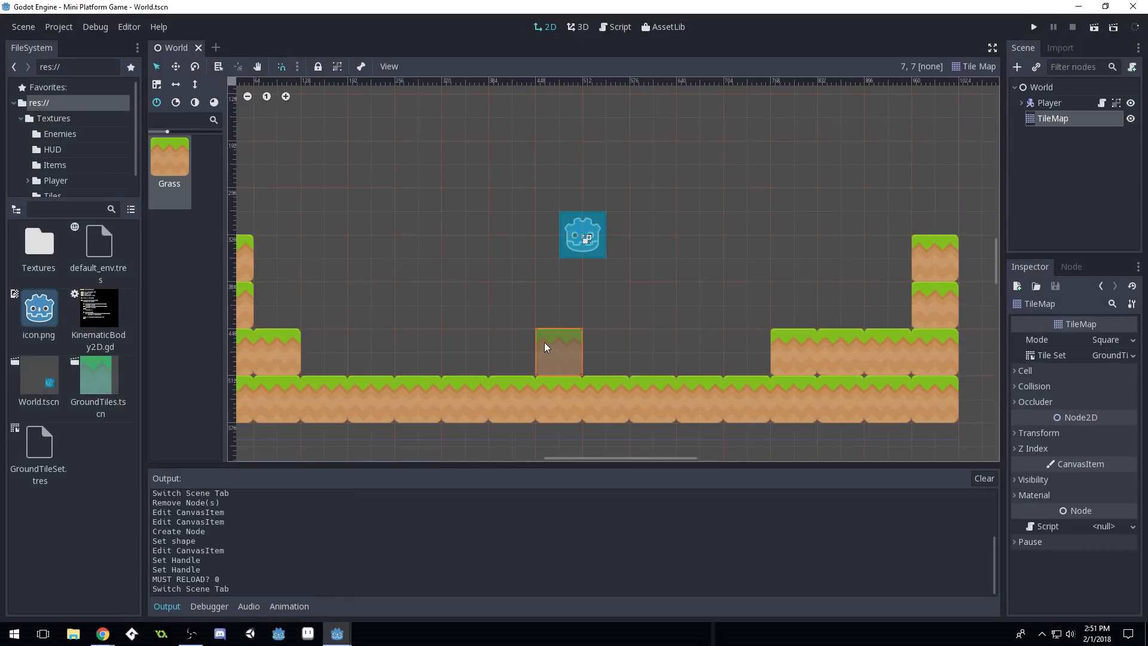
pyautogui.scroll(-4, 651, 284)
pyautogui.scroll(3, 445, 293)
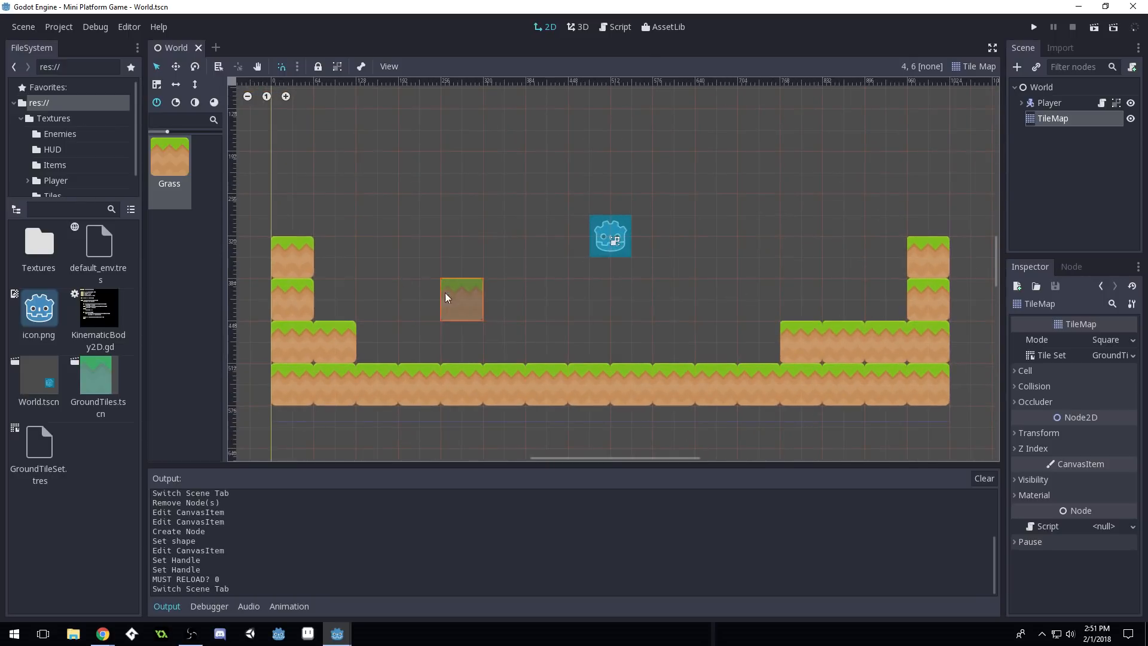
pyautogui.moveTo(386, 299); pyautogui.dragTo(436, 282, button='middle')
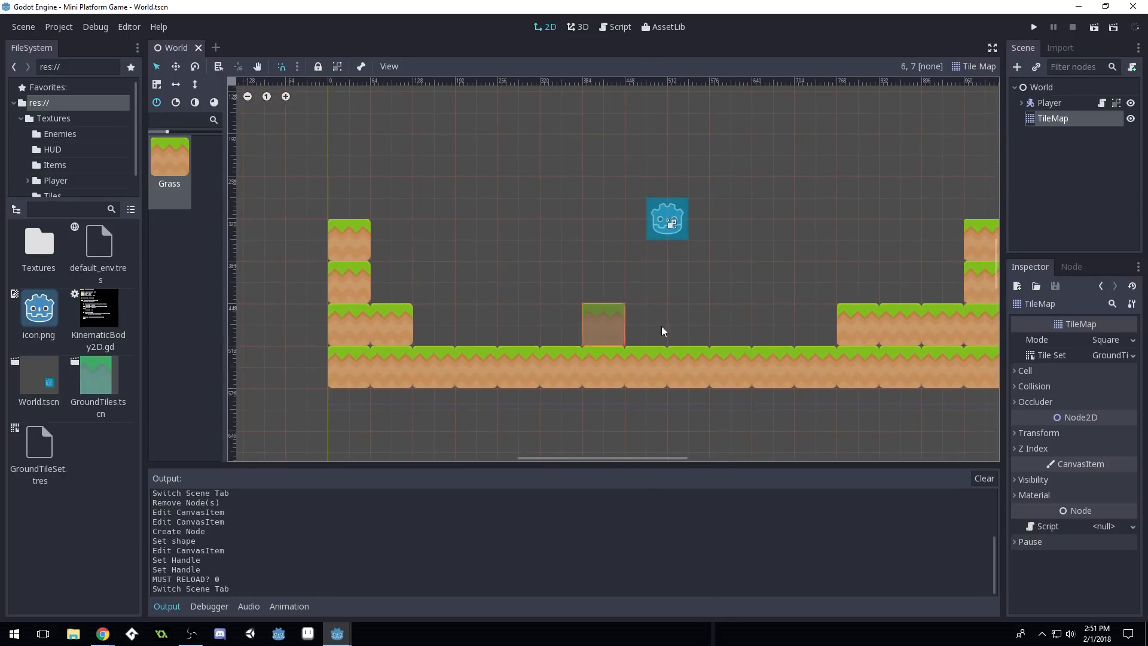
pyautogui.moveTo(642, 308); pyautogui.dragTo(597, 311, button='middle')
pyautogui.click(1034, 28)
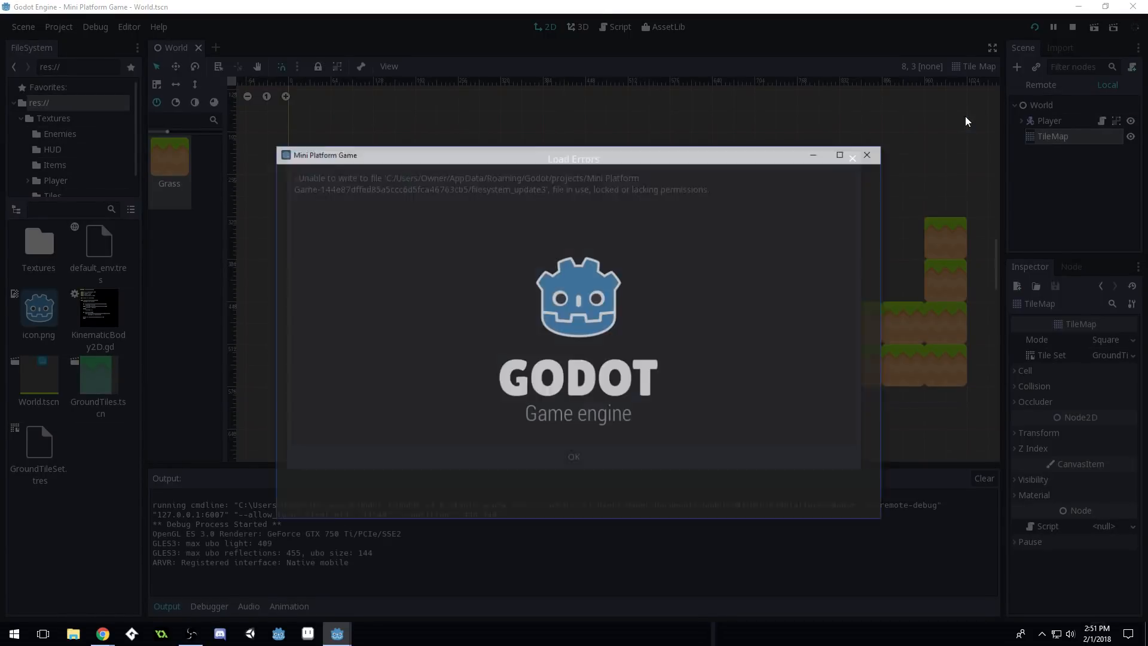
# Walk right onto the right platform, then jump back left onto the left pillar and step
pyautogui.press('Right')
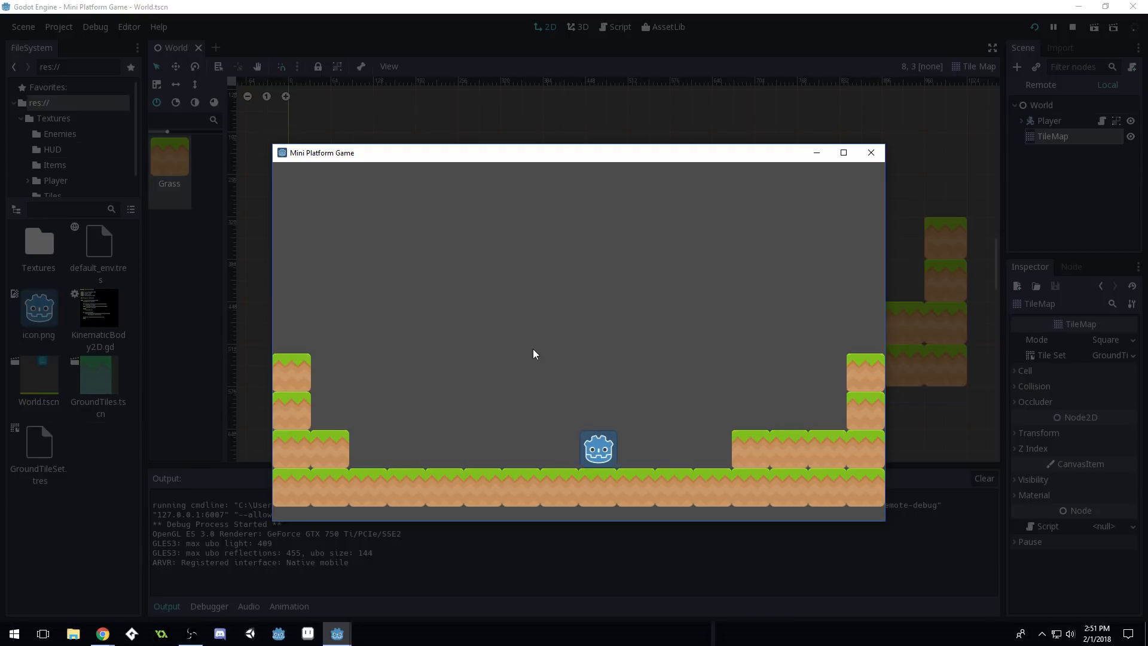
pyautogui.press('Up')
pyautogui.press('Up')
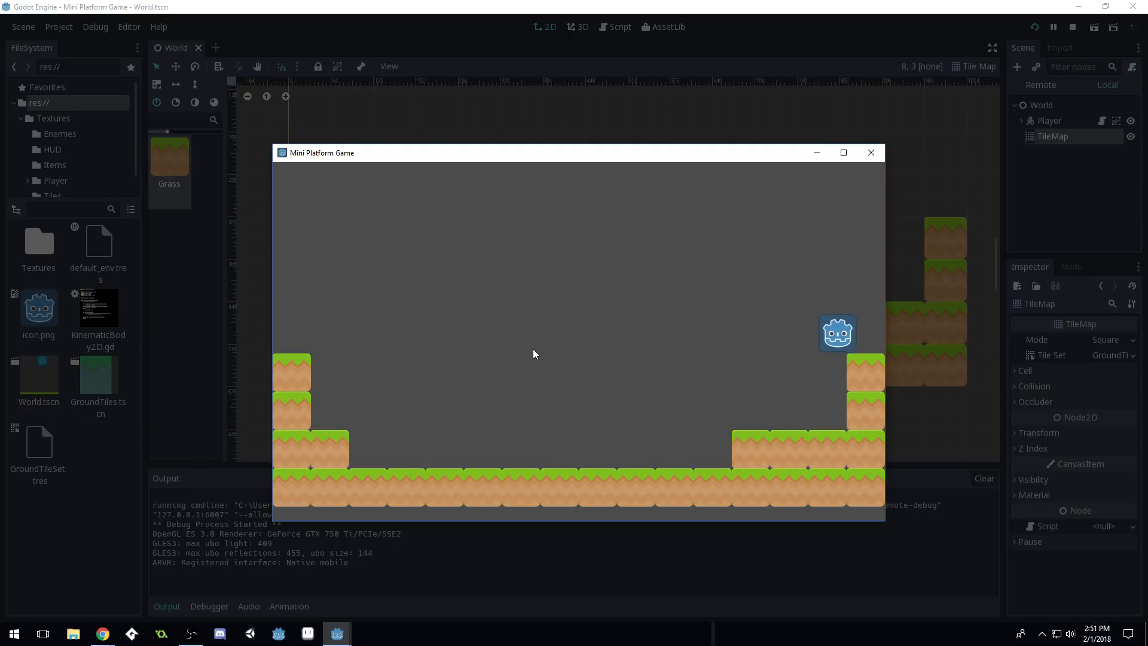
pyautogui.press('Left')
pyautogui.press('Up')
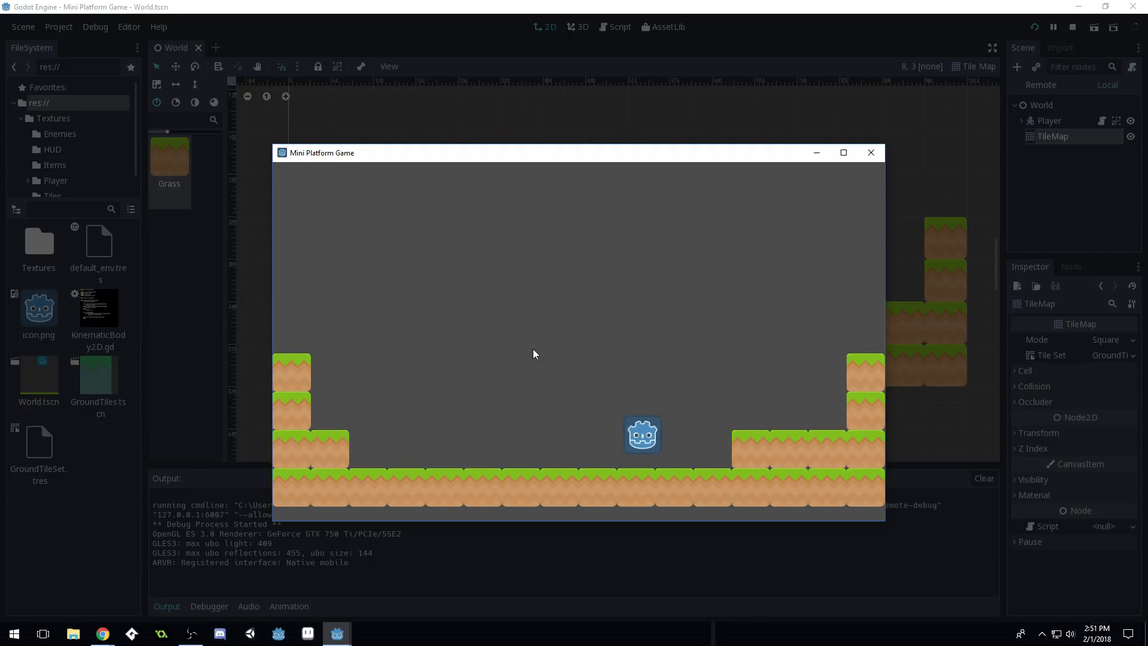
pyautogui.press('Up')
pyautogui.press('Up')
pyautogui.press('Left')
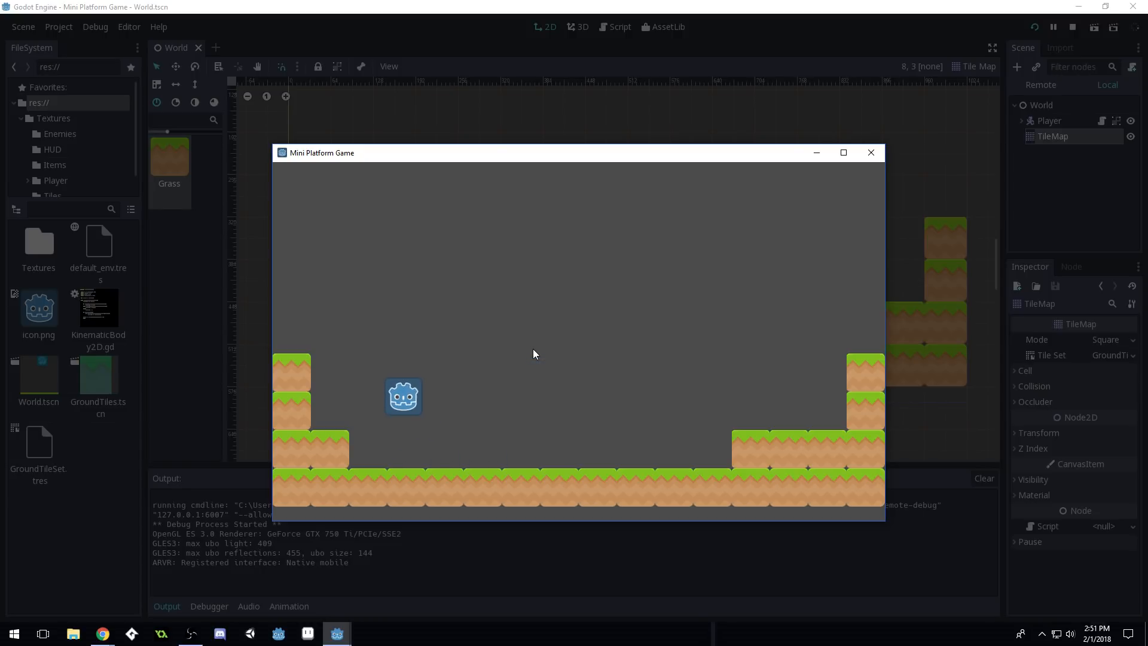
pyautogui.press('Up')
pyautogui.press('Right')
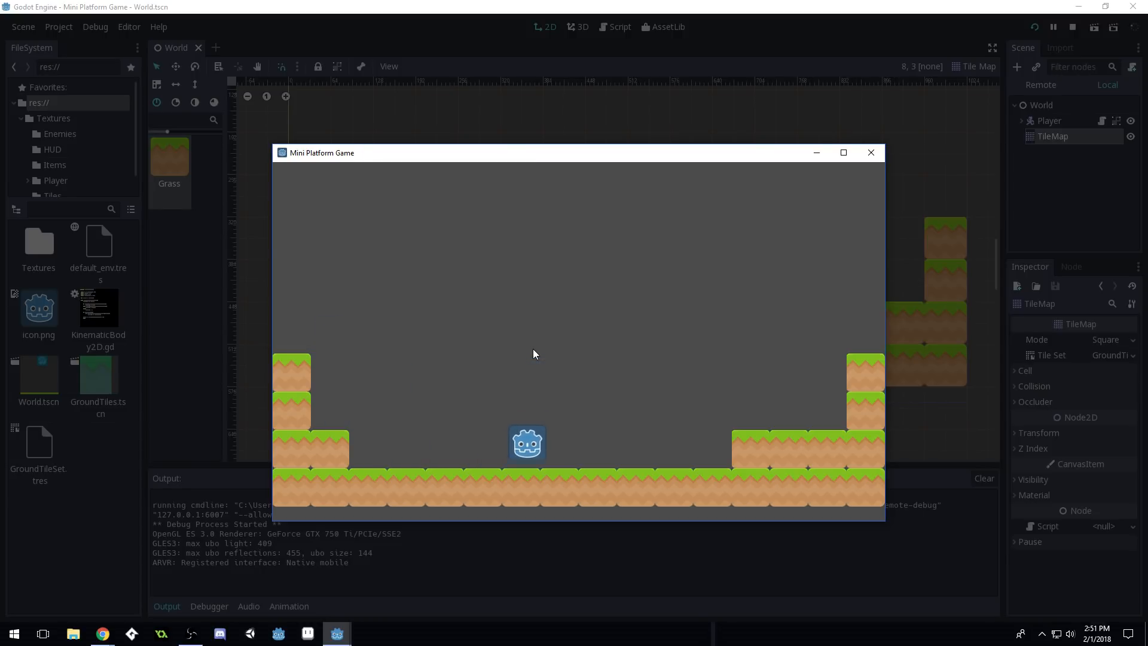
# Jump across the ground onto the raised right step, then drop back down
pyautogui.press('Up')
pyautogui.press('Up')
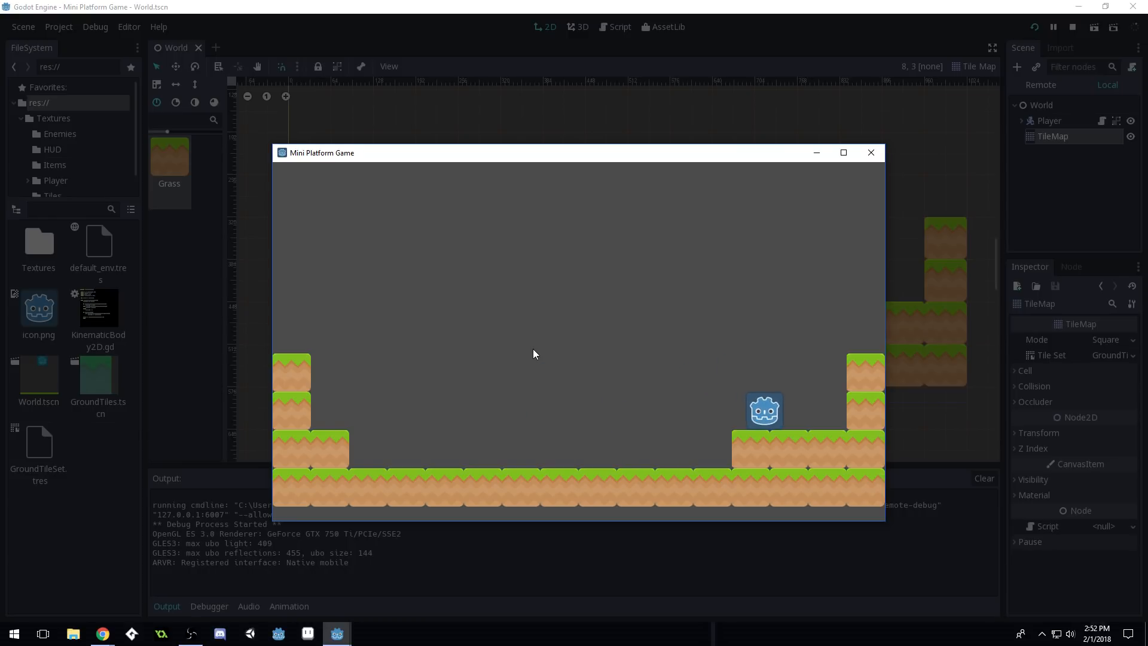
pyautogui.press('Left')
pyautogui.press('Up')
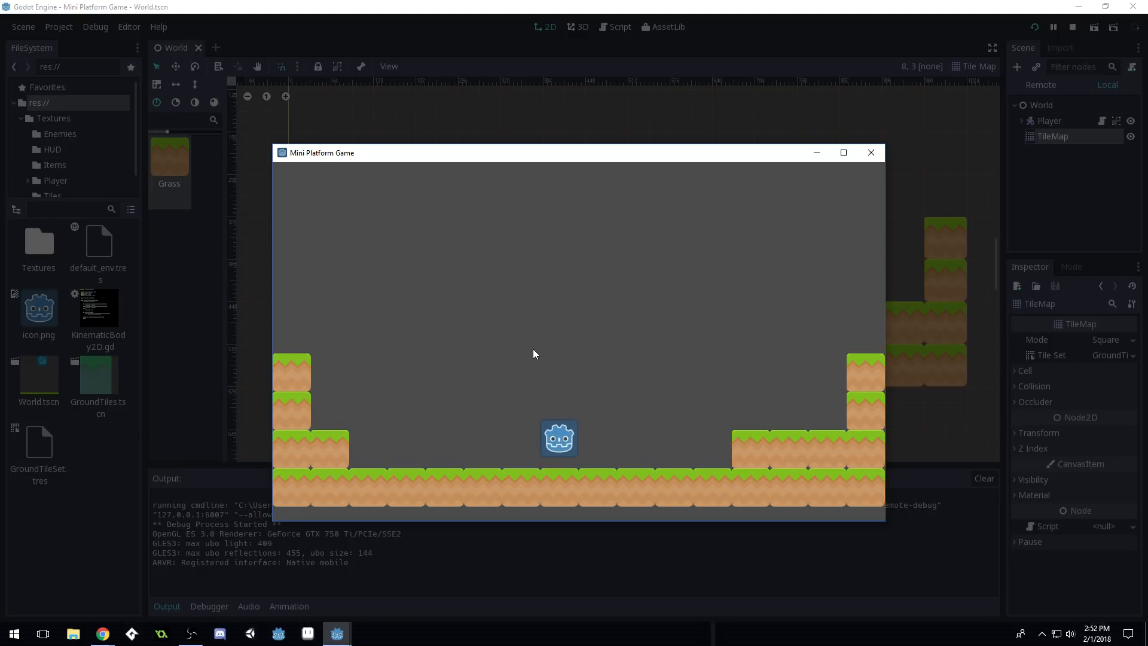
pyautogui.press('Up')
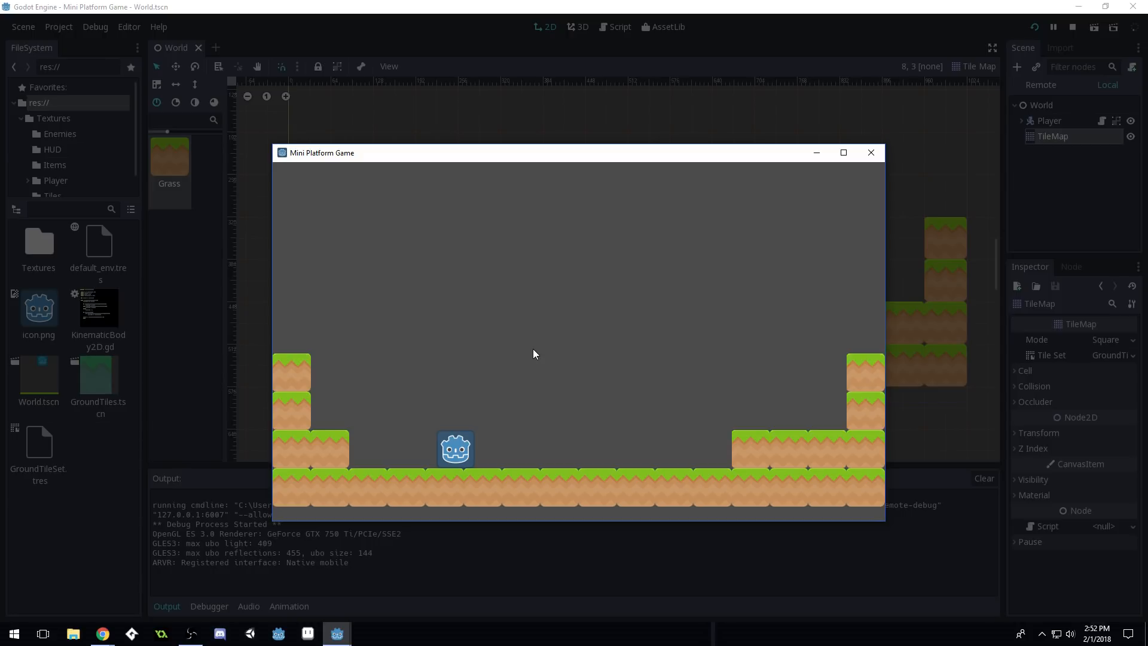
pyautogui.press('Right')
pyautogui.press('Up')
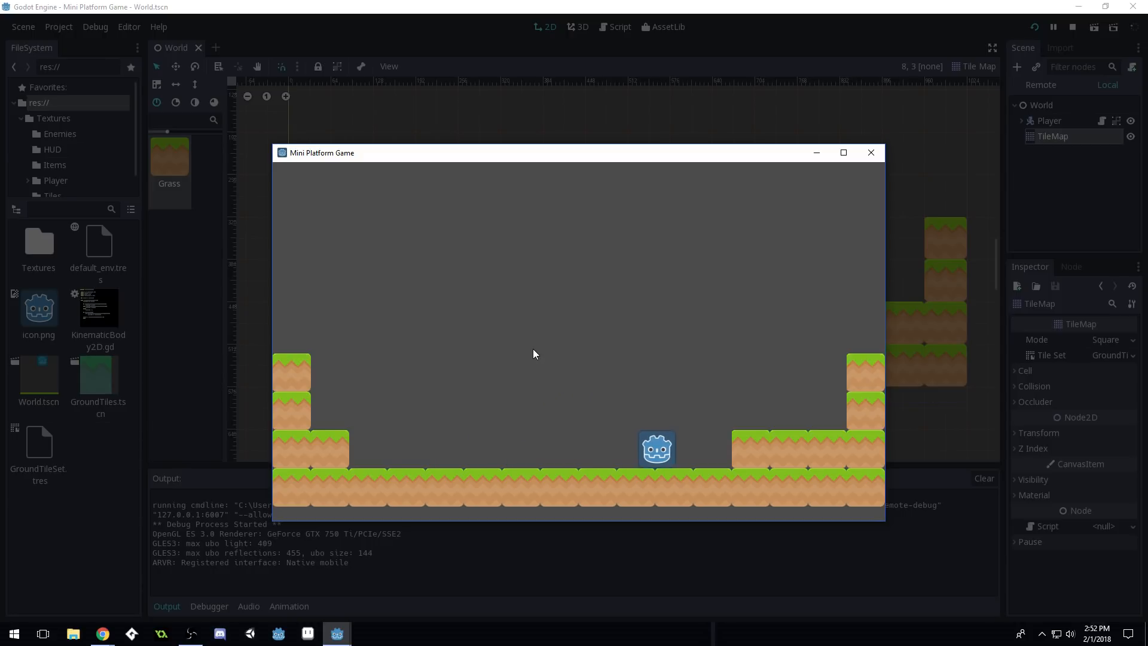
pyautogui.press('Up')
pyautogui.press('Left')
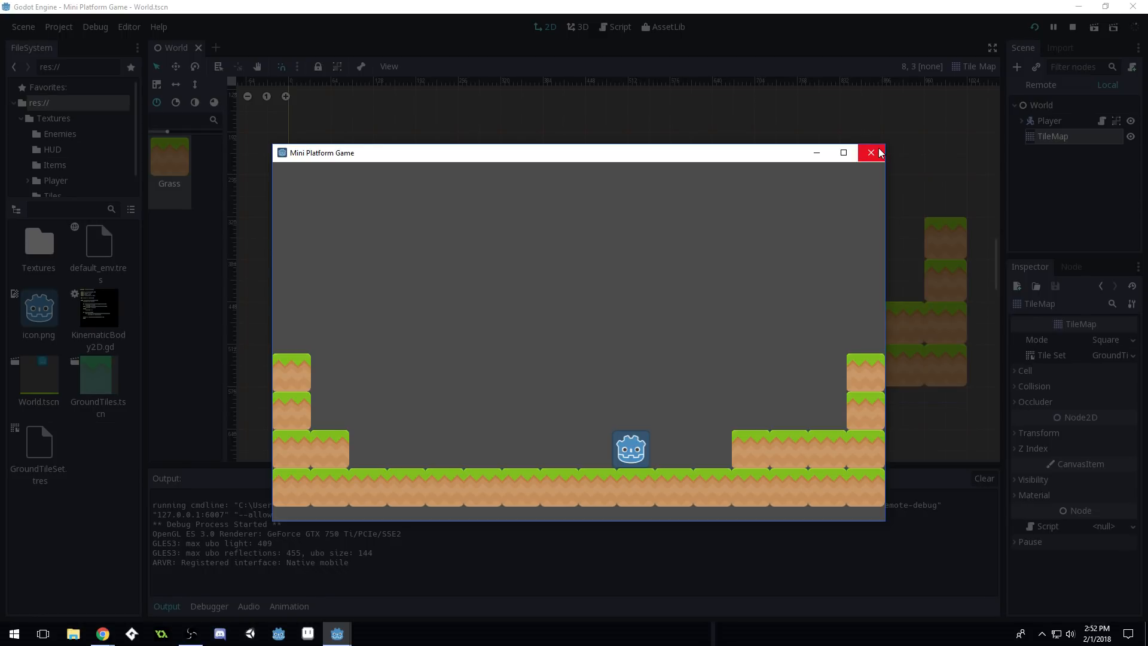
# Cross the right platform, then jump onto the top of the left column and back down
pyautogui.press('Right')
pyautogui.press('Up')
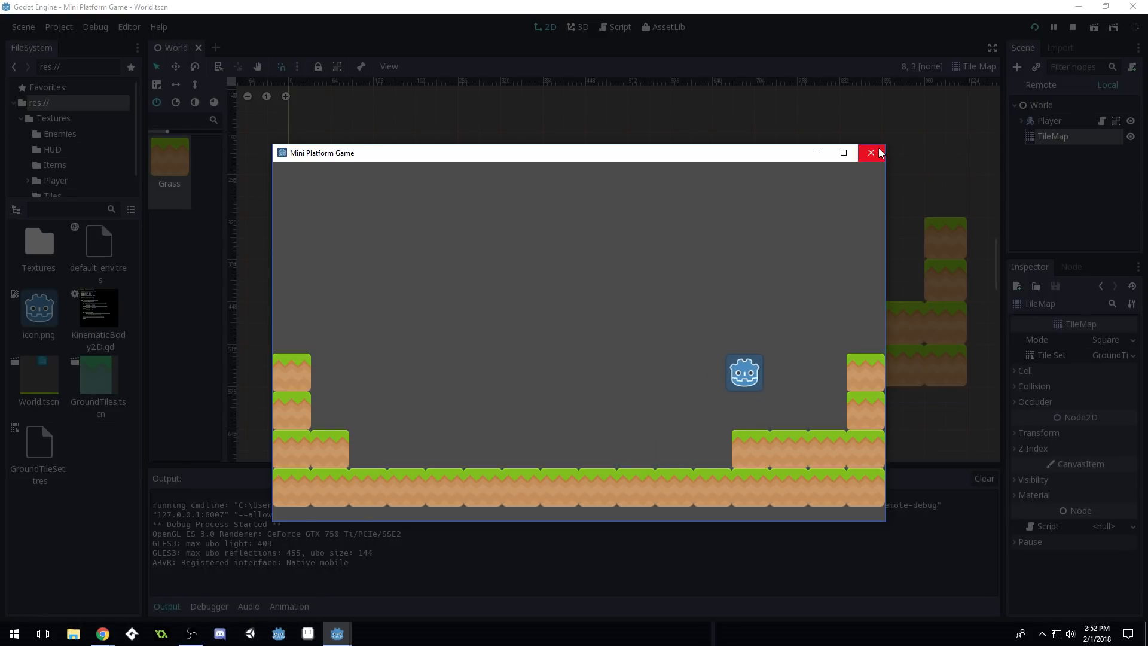
pyautogui.press('Left')
pyautogui.press('Right')
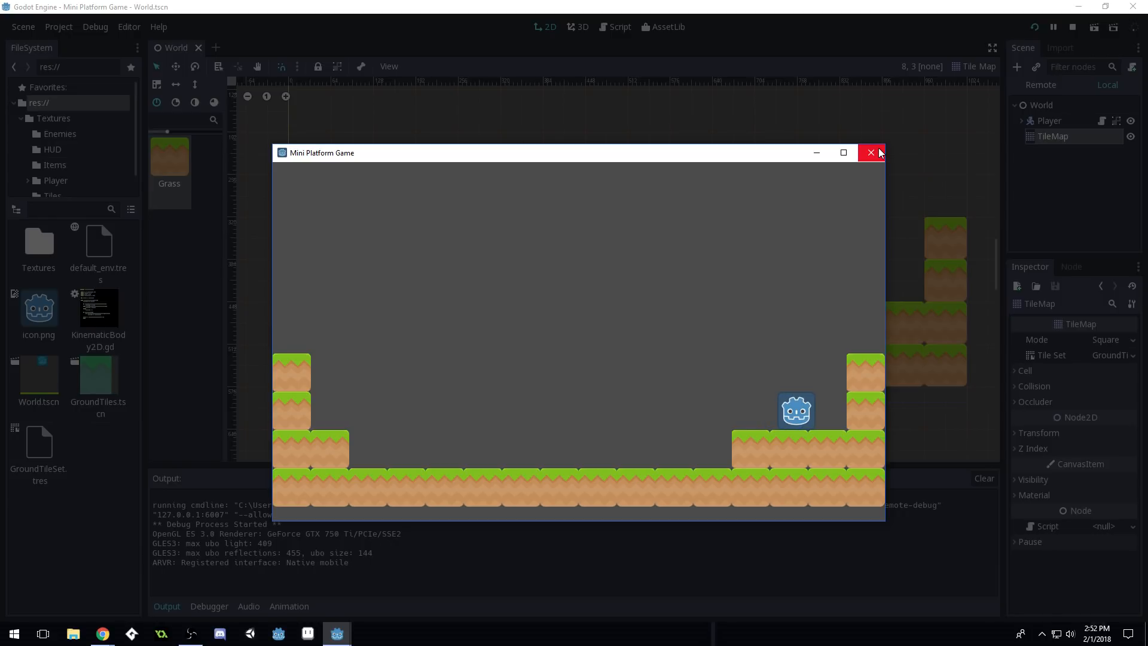
pyautogui.press('Left')
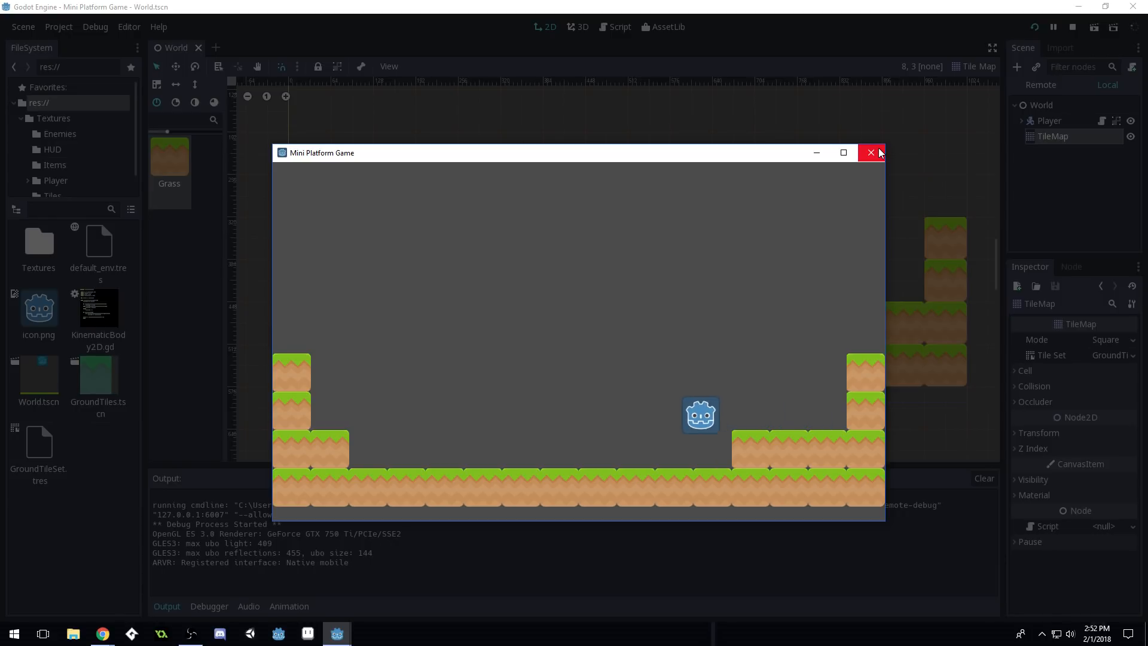
pyautogui.press('Left')
pyautogui.press('Up')
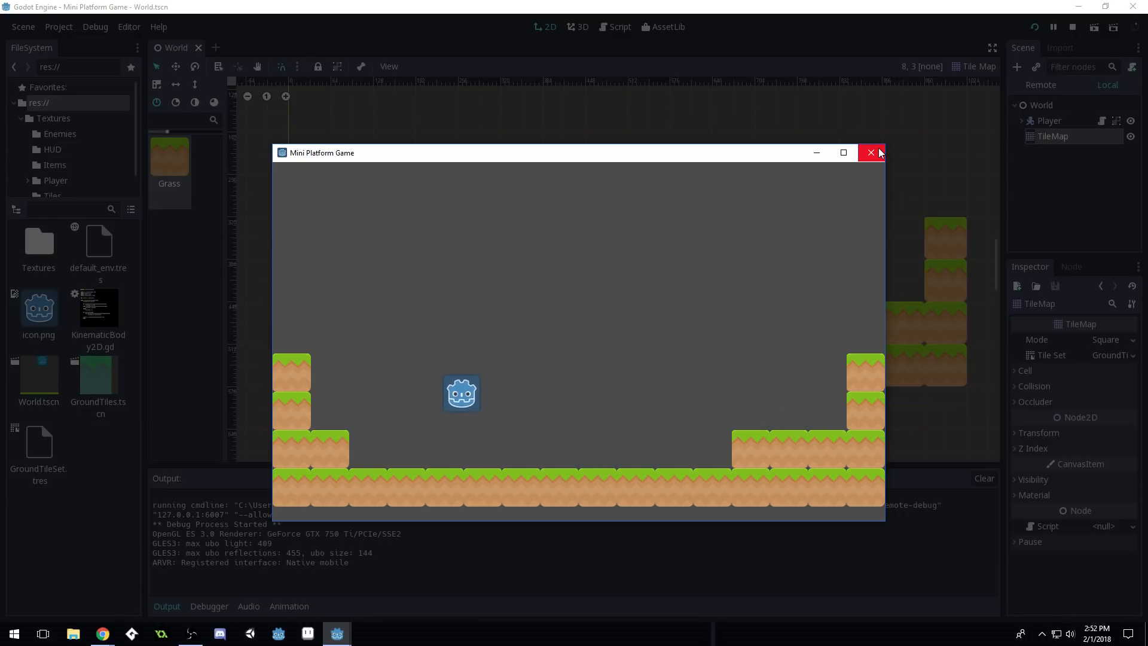
pyautogui.press('Up')
pyautogui.press('Left')
pyautogui.press('Up')
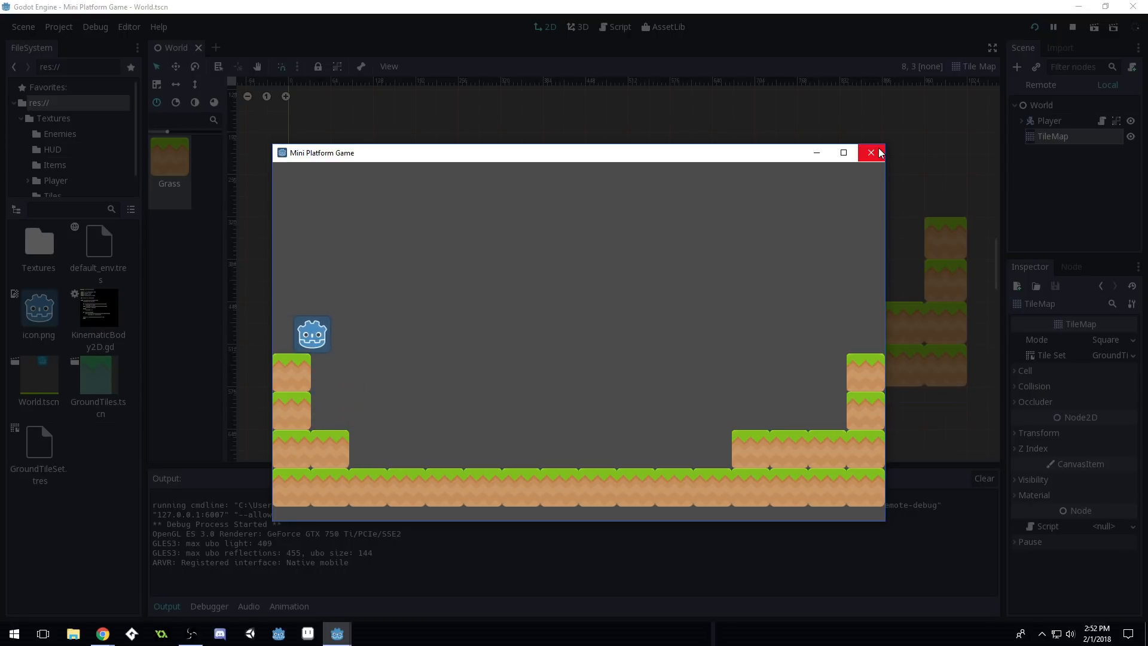
pyautogui.press('Right')
pyautogui.press('Right')
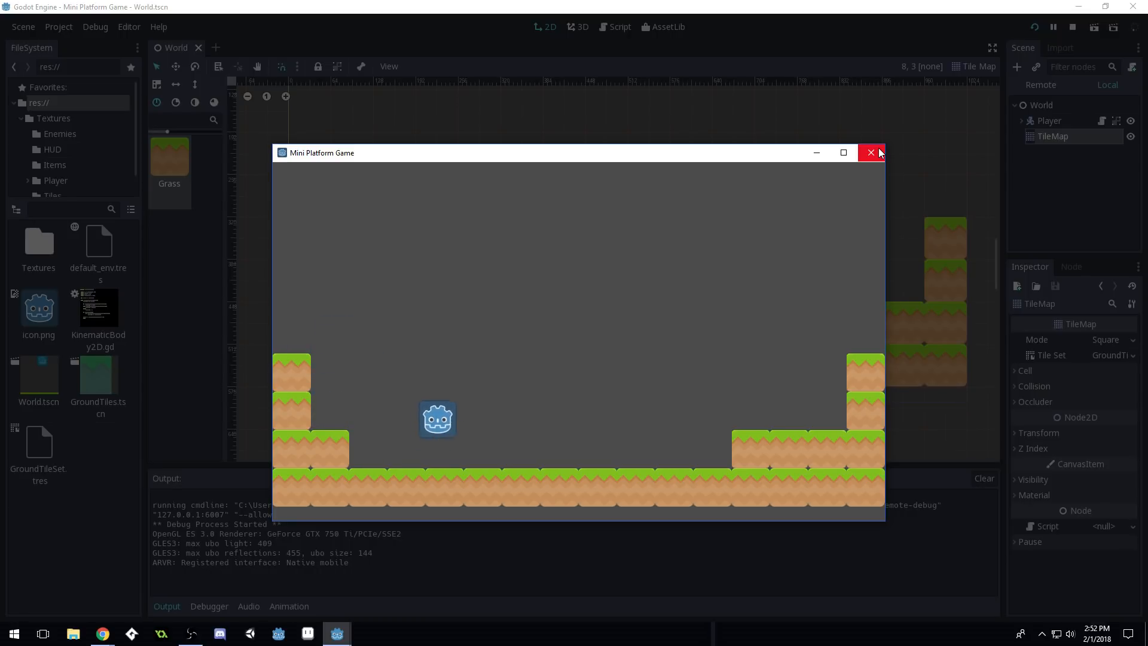
pyautogui.press('Up')
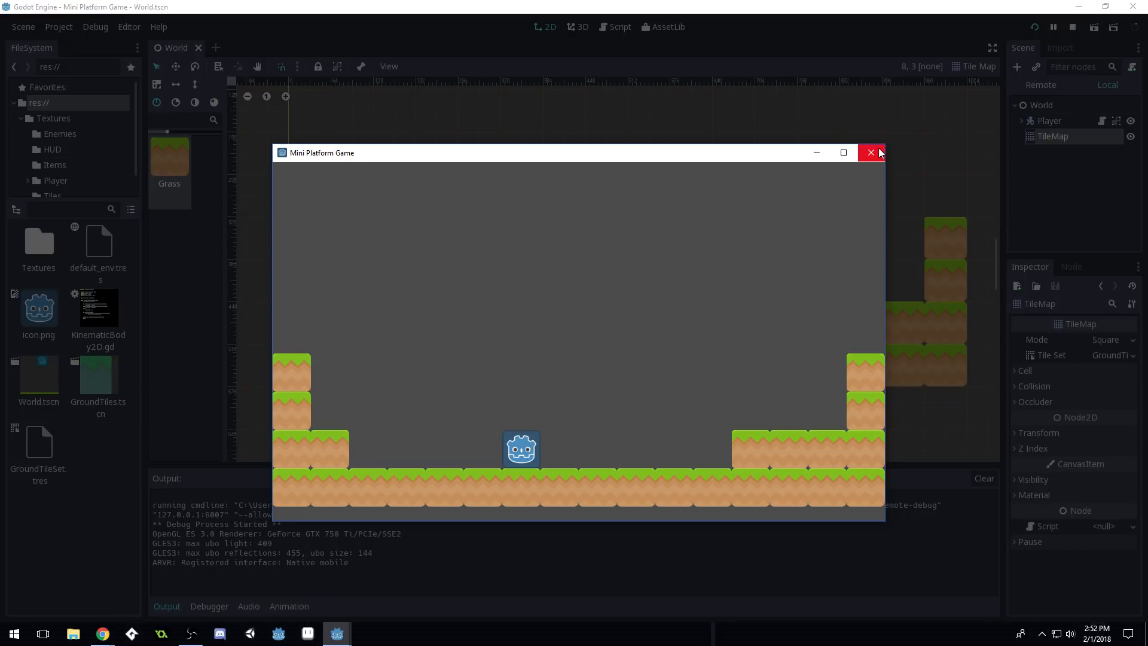
pyautogui.press('Right')
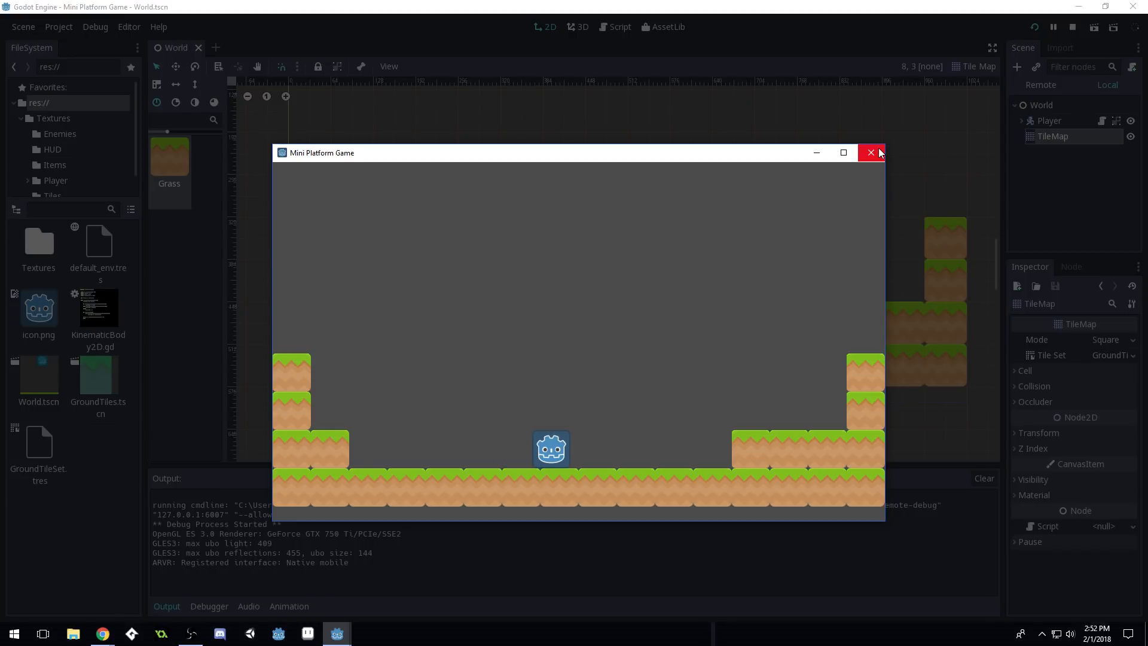
pyautogui.press('Left')
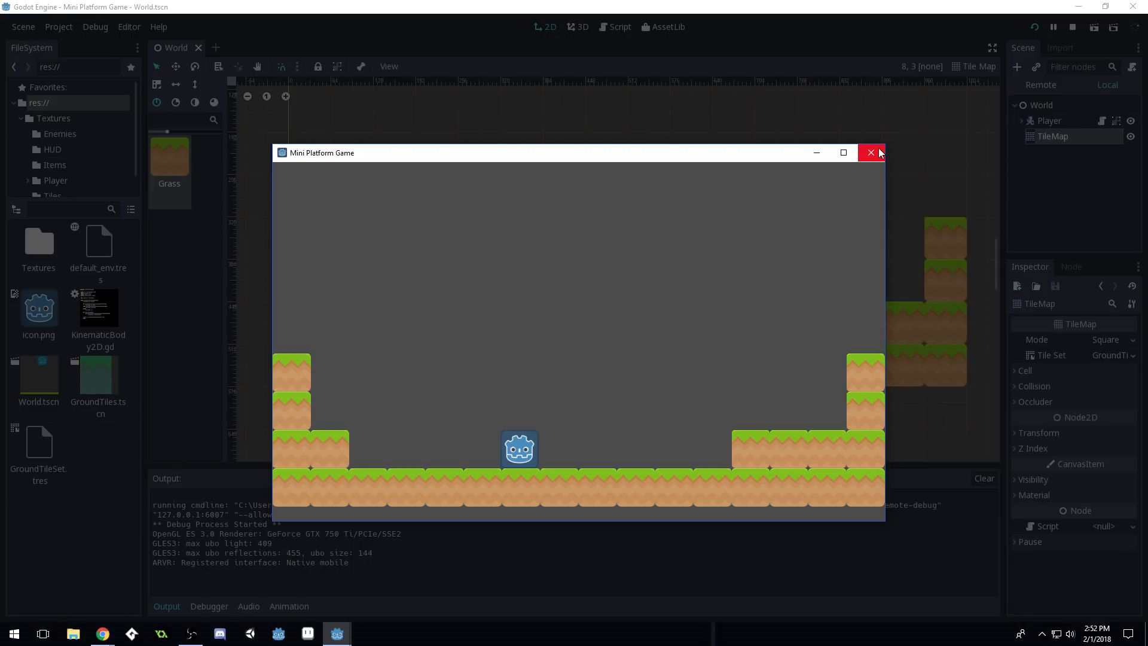
# Jump onto the right column, then fall off and walk left along the ground
pyautogui.press('Right')
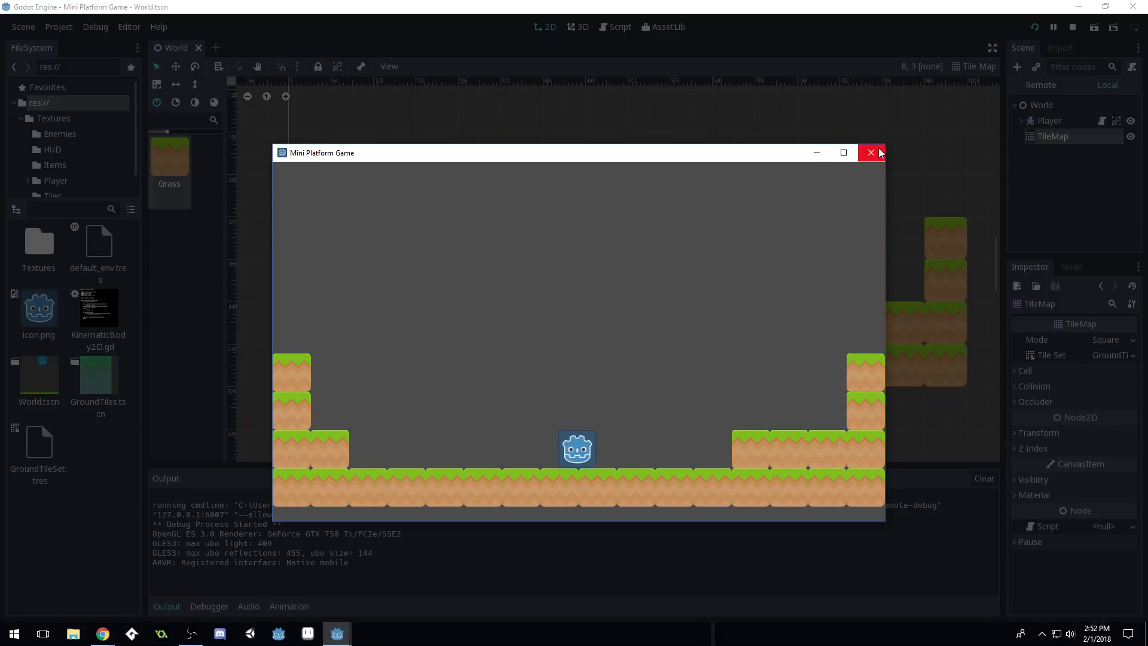
pyautogui.press('Up')
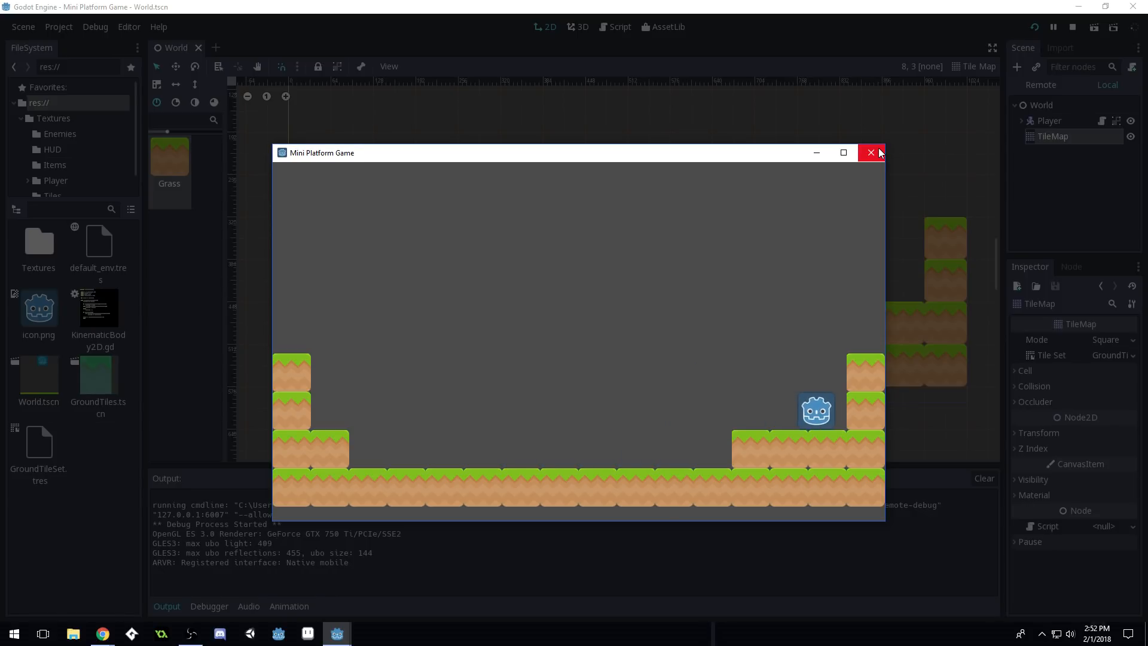
pyautogui.press('Up')
pyautogui.press('Left')
pyautogui.press('Left')
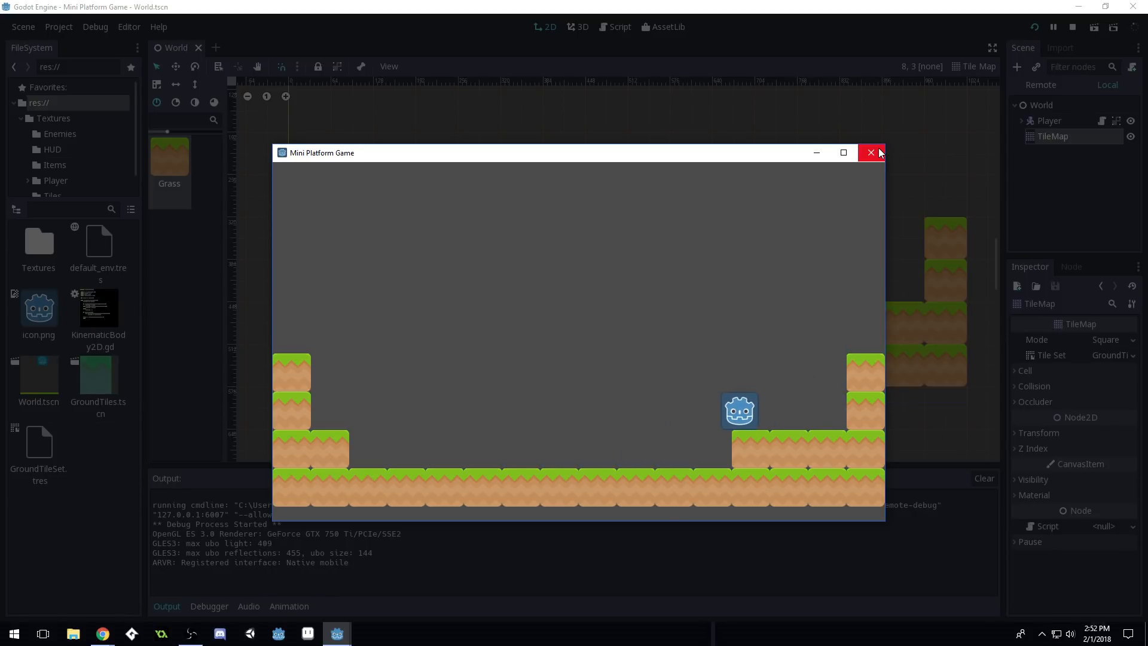
pyautogui.press('Left')
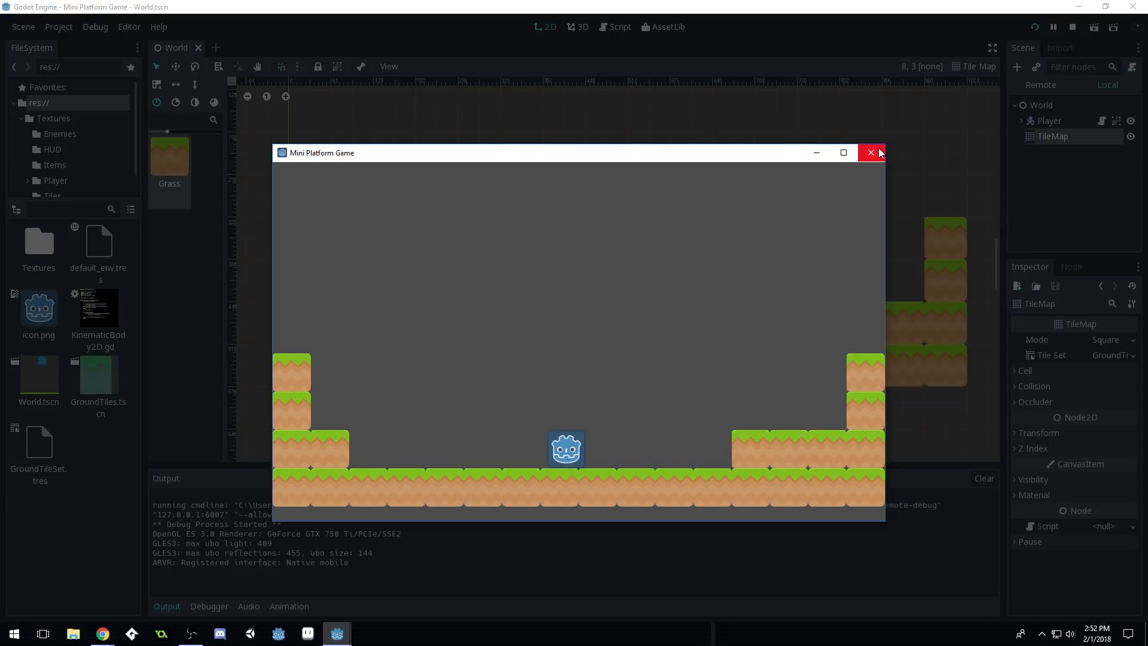